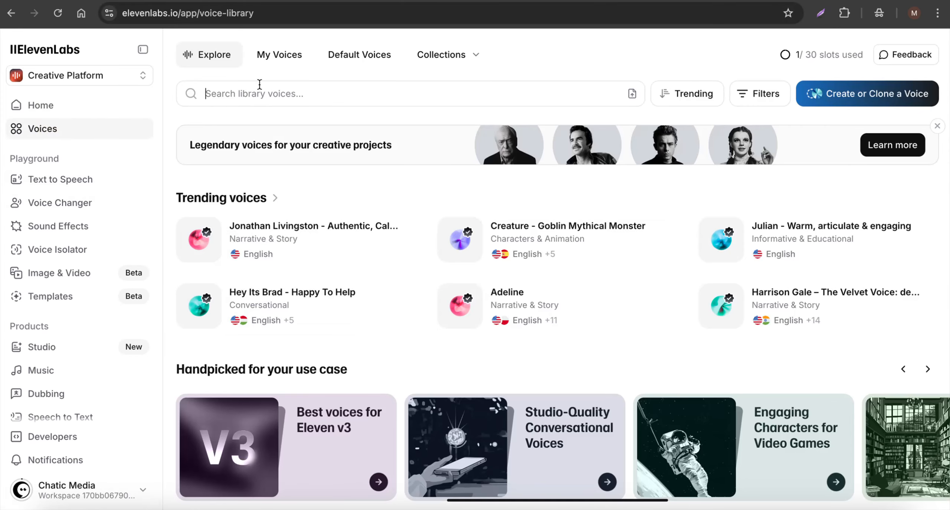
Show the account's own voices in the ElevenLabs voice library and locate the voice named My Voice
click(286, 59)
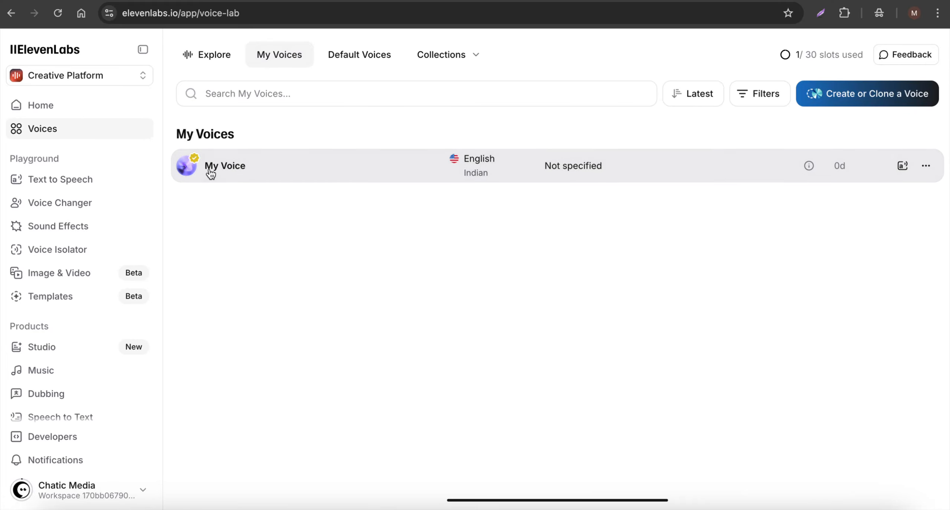
mouse_move(209, 171)
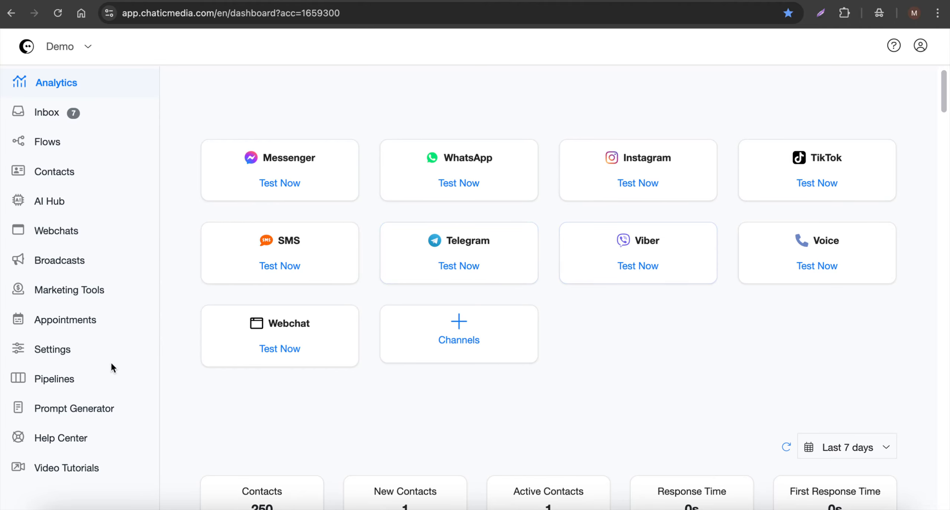
Switch to the Chatic Media dashboard and expand the ElevenLabs integration in the account's integration settings
click(34, 351)
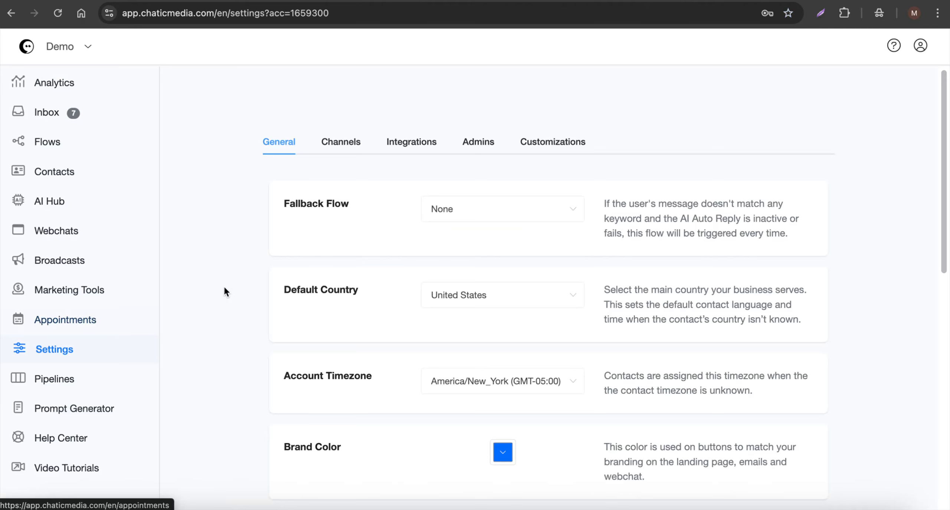
click(410, 141)
scroll(357, 275, down, 3)
scroll(357, 275, down, 7)
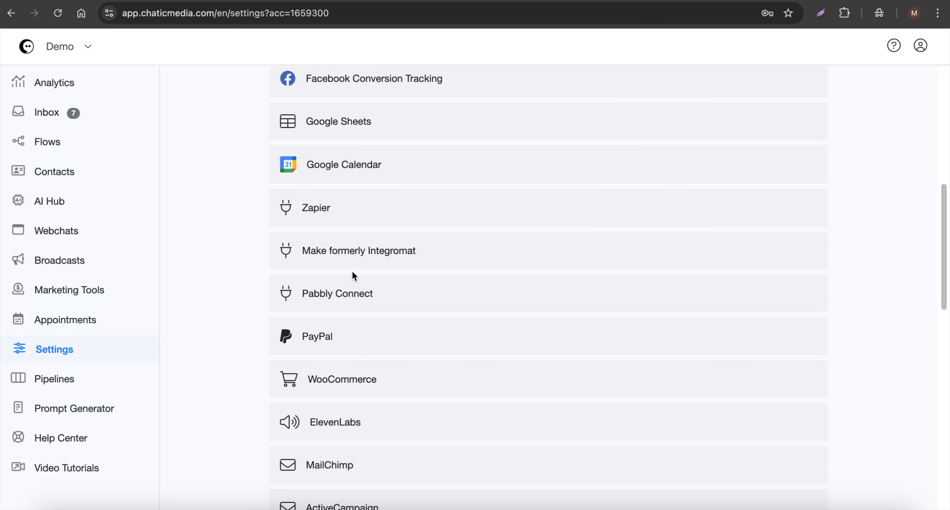
scroll(353, 280, down, 2)
click(336, 367)
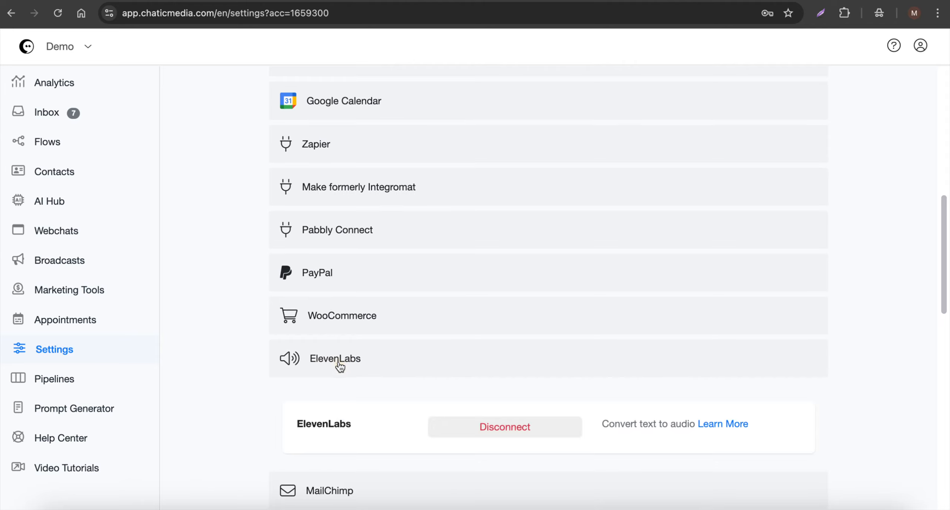
scroll(340, 366, down, 2)
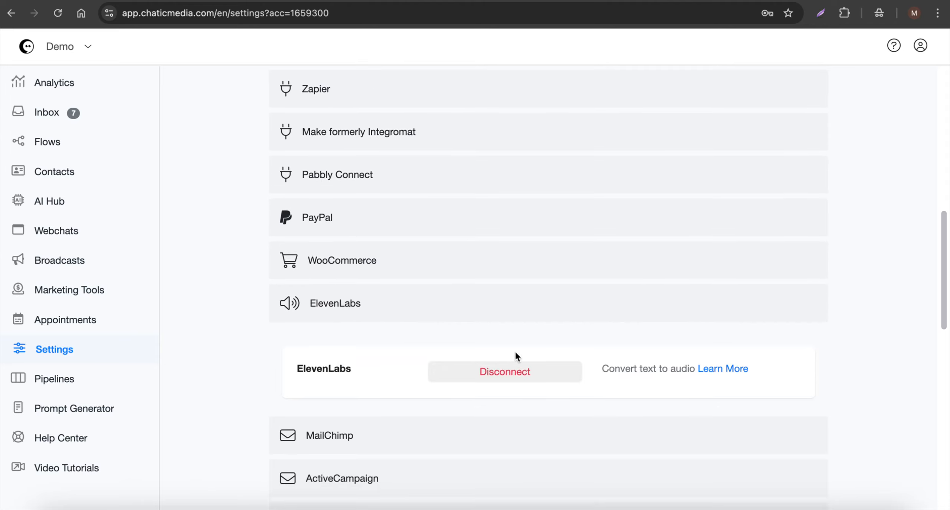
Follow the ElevenLabs help article to the API keys page, then return to the integration settings and collapse the ElevenLabs section
click(723, 370)
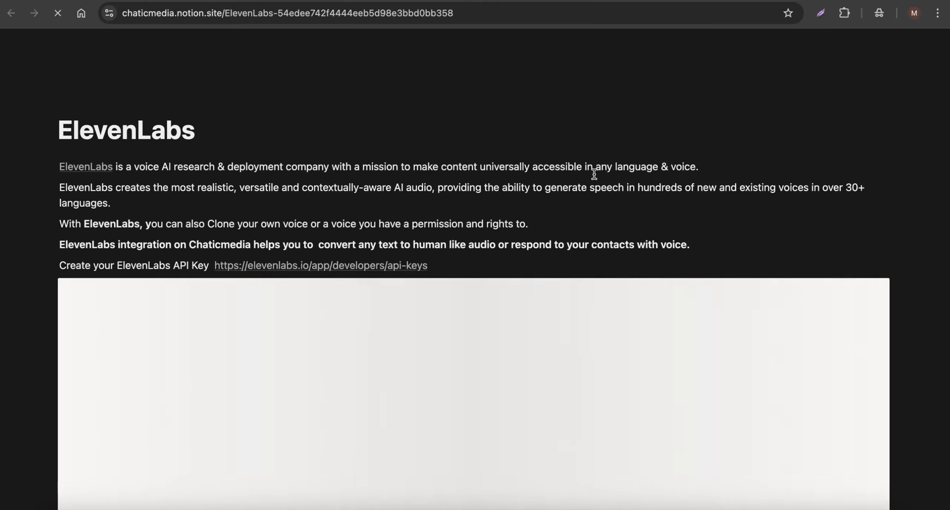
scroll(291, 189, down, 3)
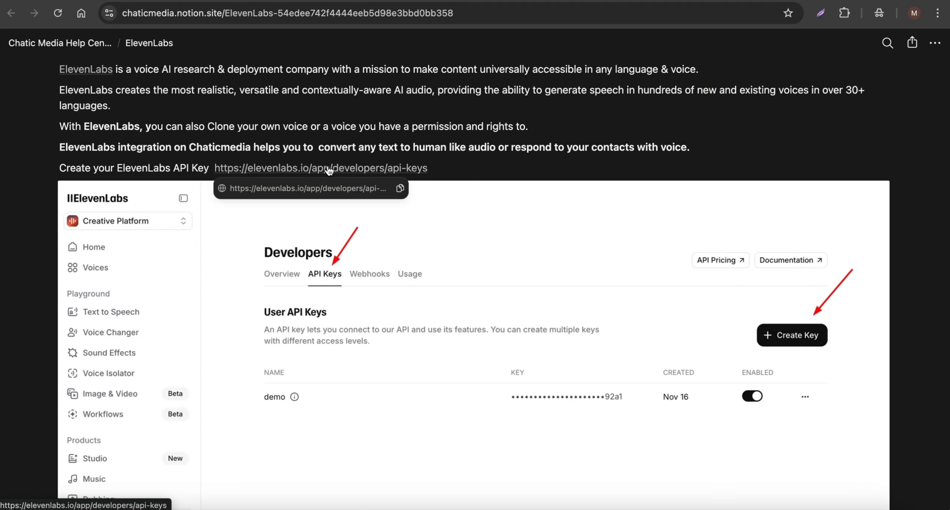
click(291, 169)
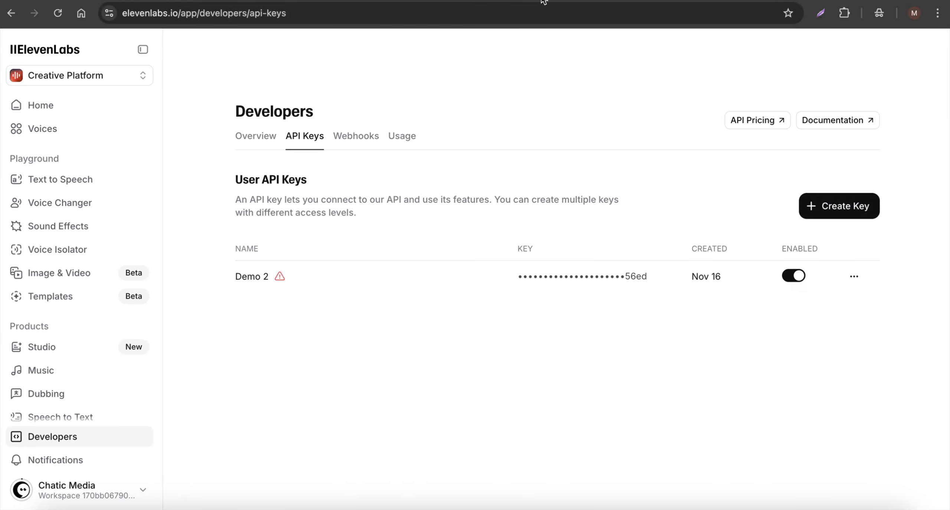
click(470, 1)
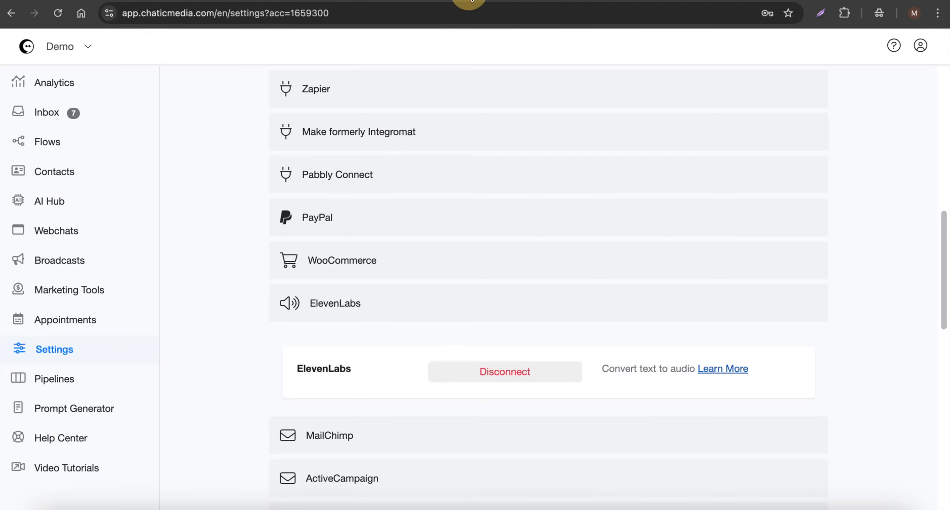
click(342, 307)
Expand the OpenAI ChatGPT integration to view its connection, AI Auto Reply and Automatic Voice Response settings
scroll(345, 297, up, 10)
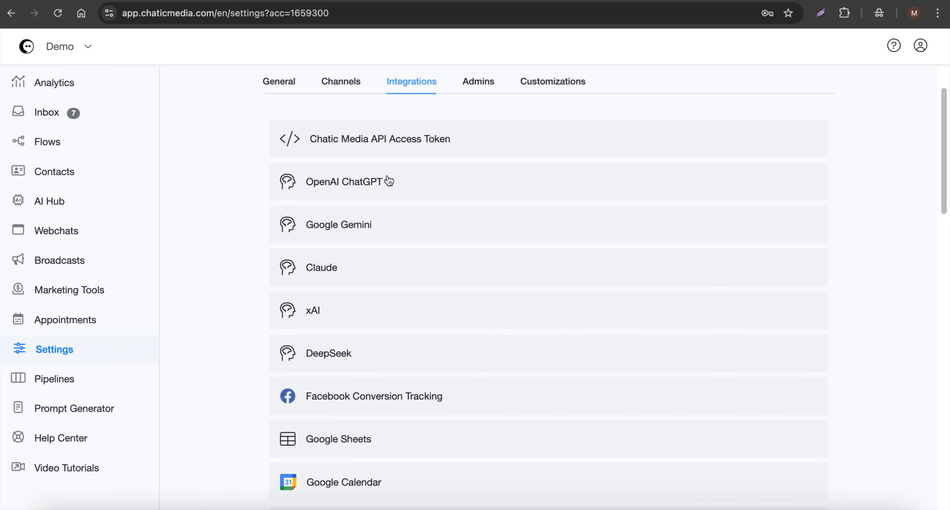
scroll(388, 209, down, 2)
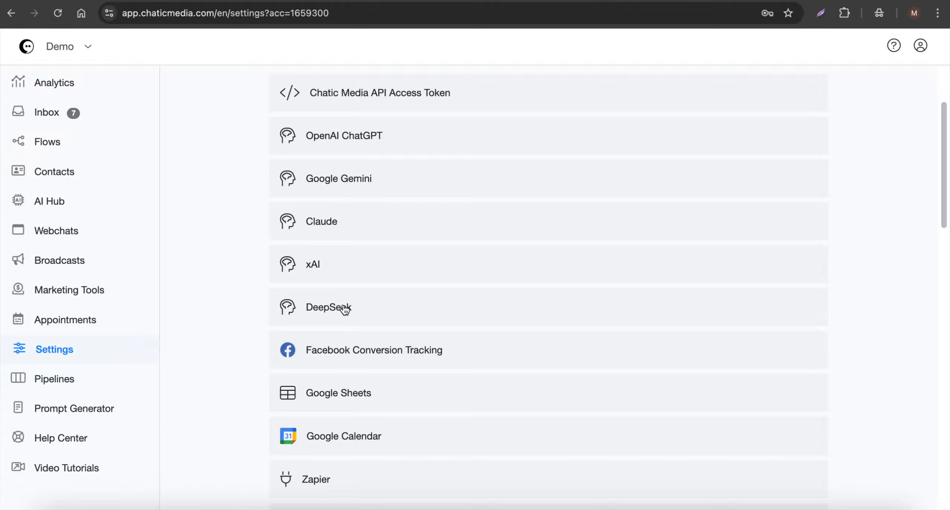
click(358, 143)
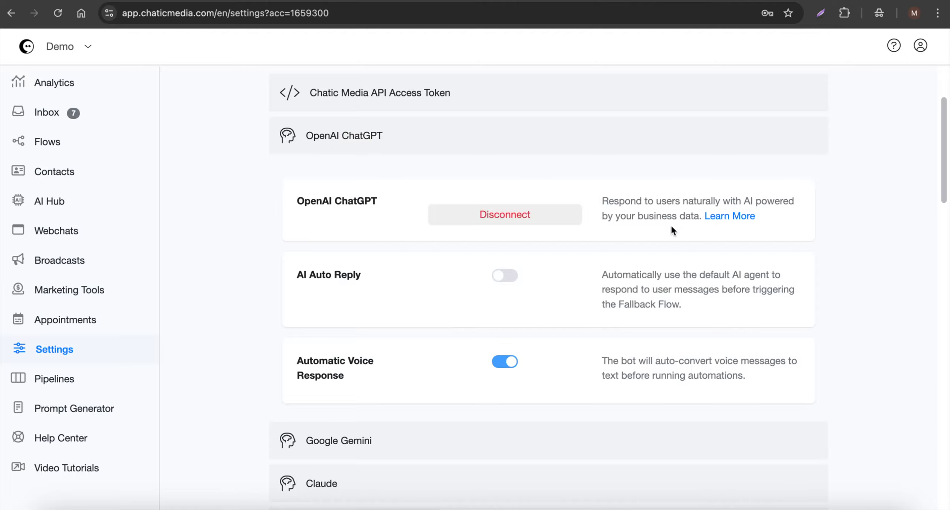
Consult the OpenAI ChatGPT help article on getting an API key, then return to the settings and collapse that integration
click(726, 217)
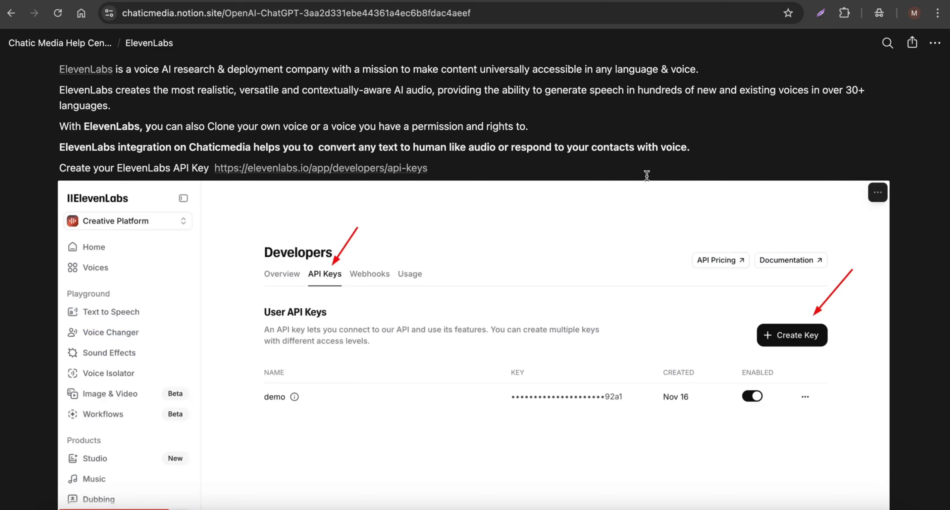
scroll(353, 139, down, 5)
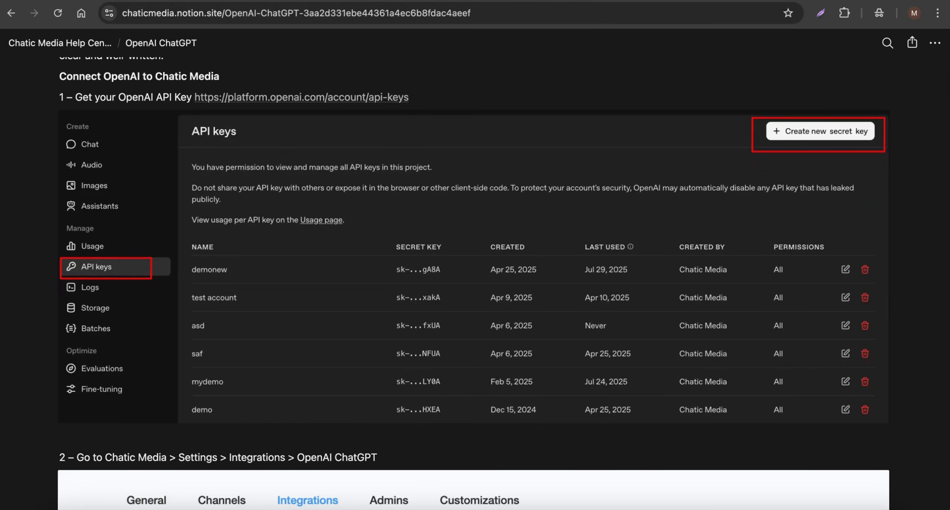
click(587, 0)
click(469, 0)
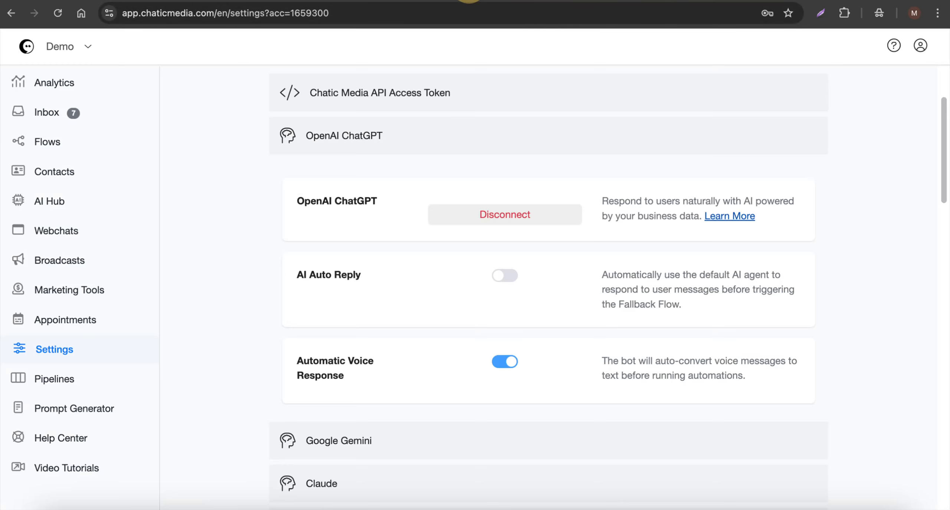
scroll(416, 193, up, 2)
click(327, 222)
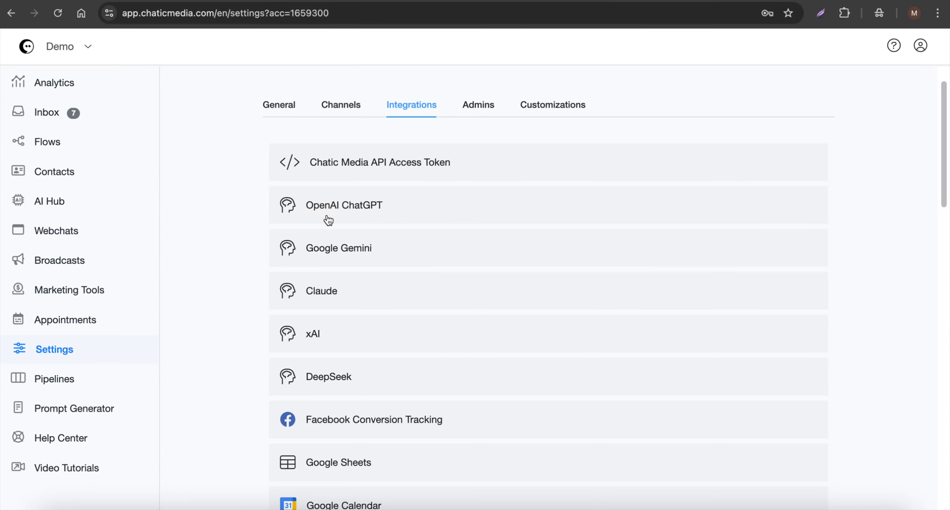
Look over the available integrations and channels, and expand the Instagram channel settings
scroll(326, 219, down, 10)
scroll(333, 287, up, 12)
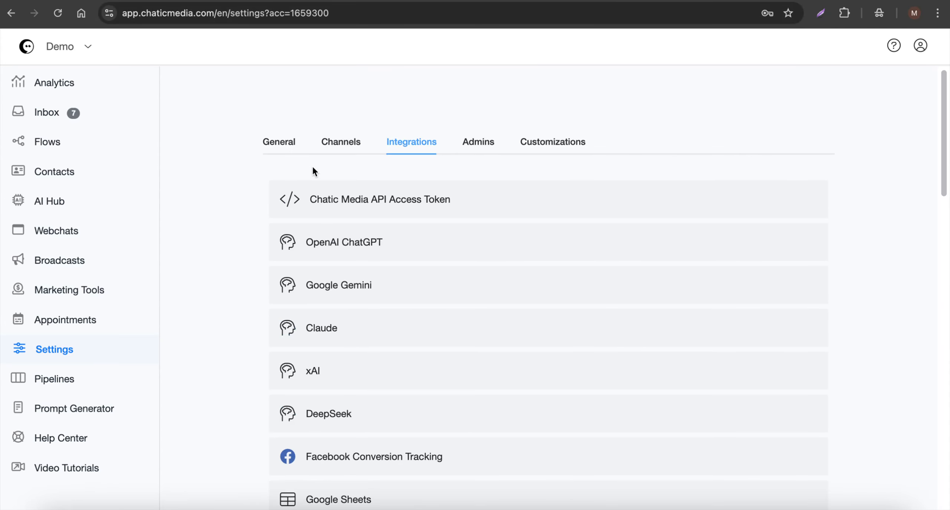
click(332, 146)
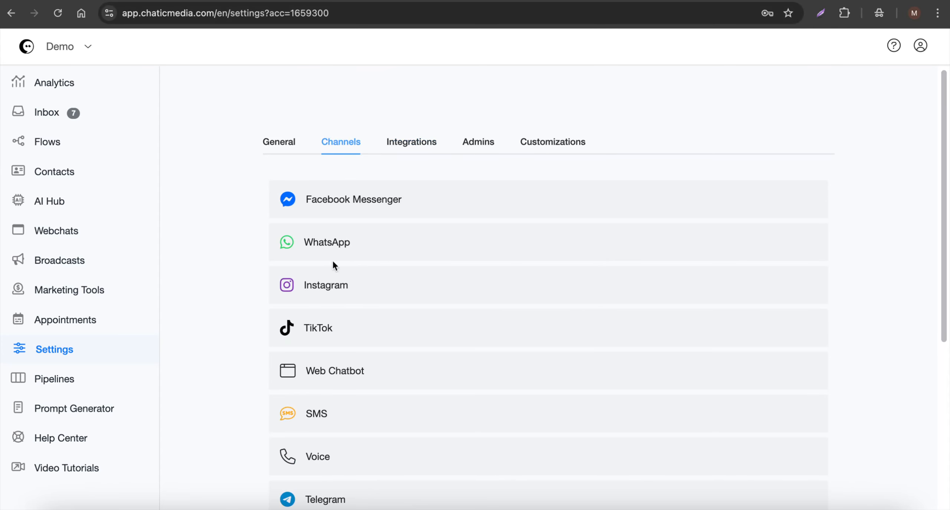
scroll(339, 349, down, 7)
scroll(339, 349, up, 7)
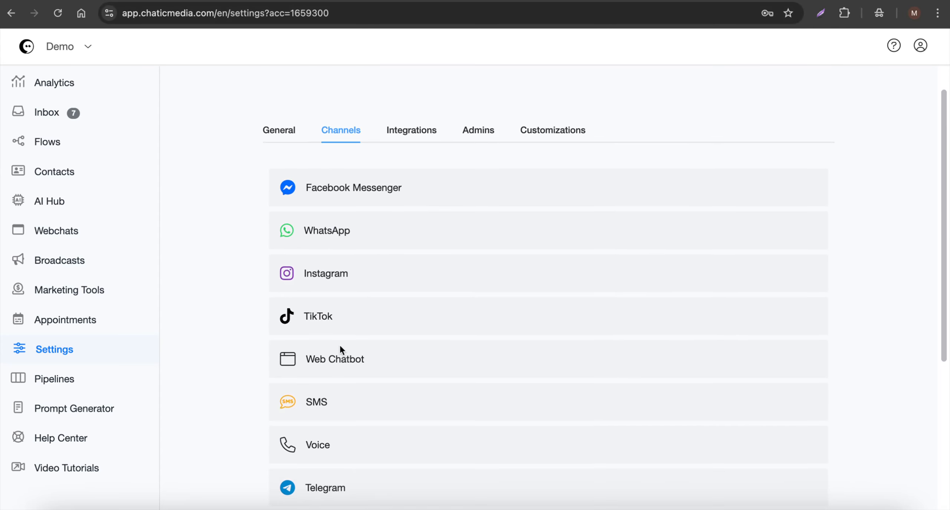
click(353, 294)
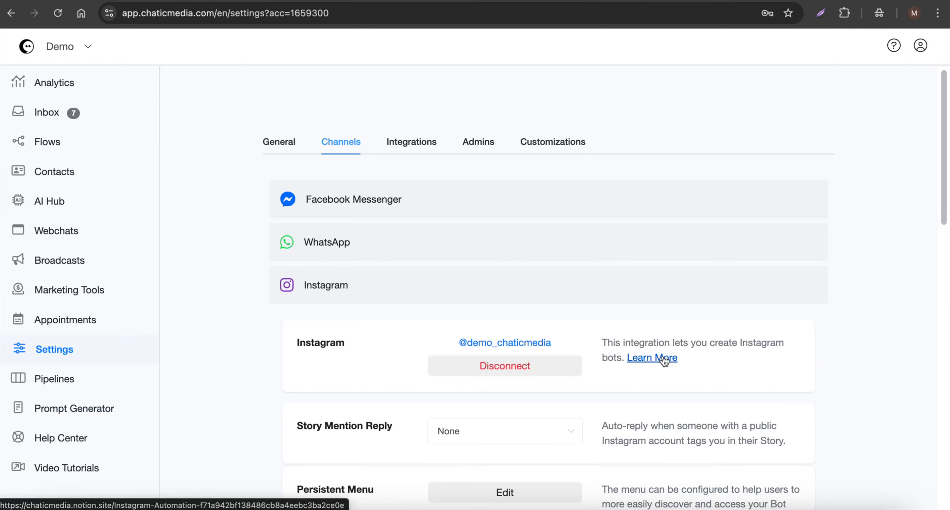
Read through the Instagram DM Automation help article on connecting an account, then return to the channel settings and collapse the Instagram section
click(652, 358)
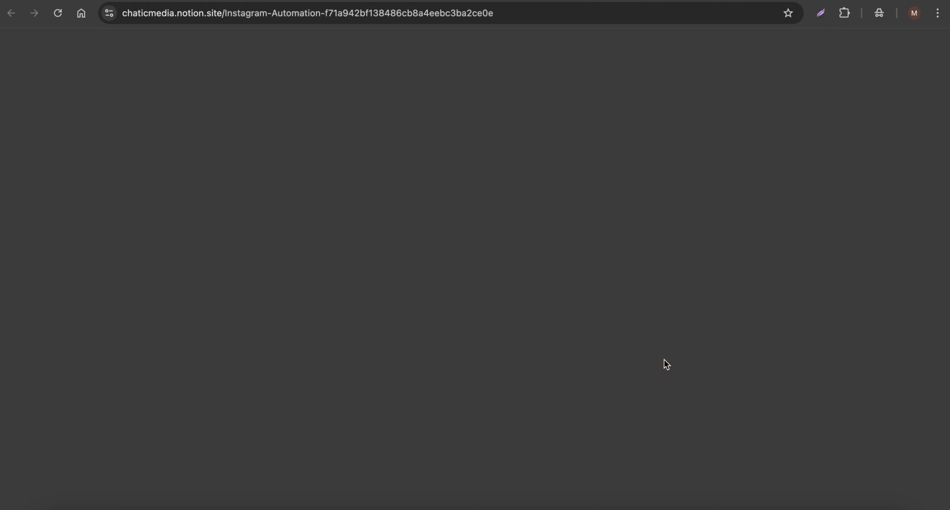
scroll(130, 158, down, 10)
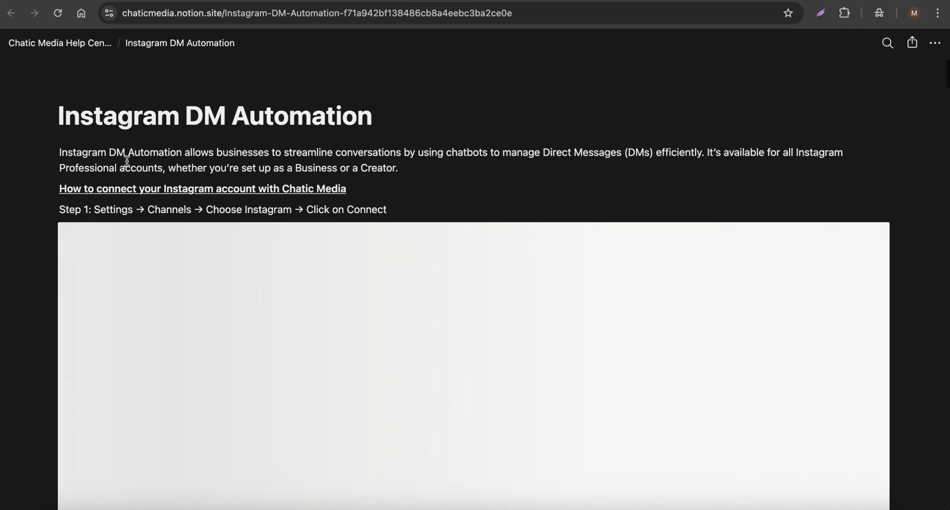
scroll(663, 358, down, 20)
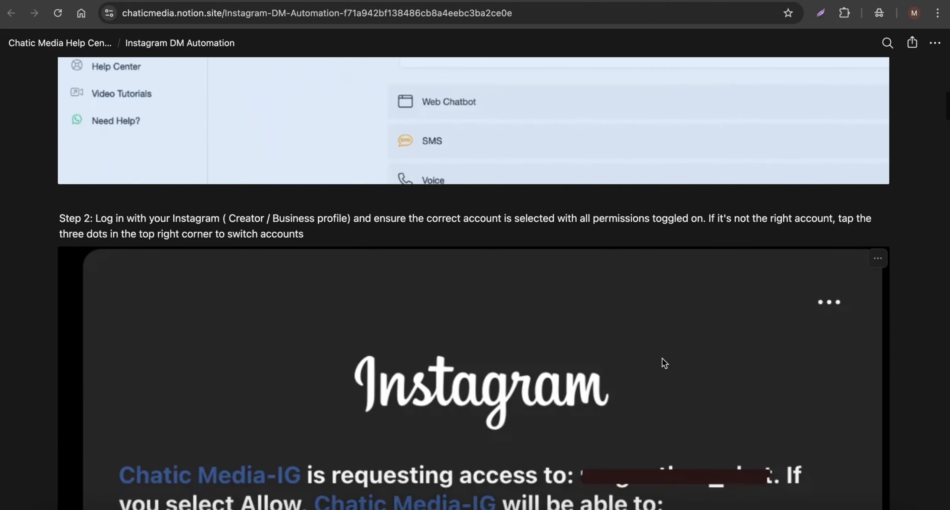
scroll(662, 361, down, 3)
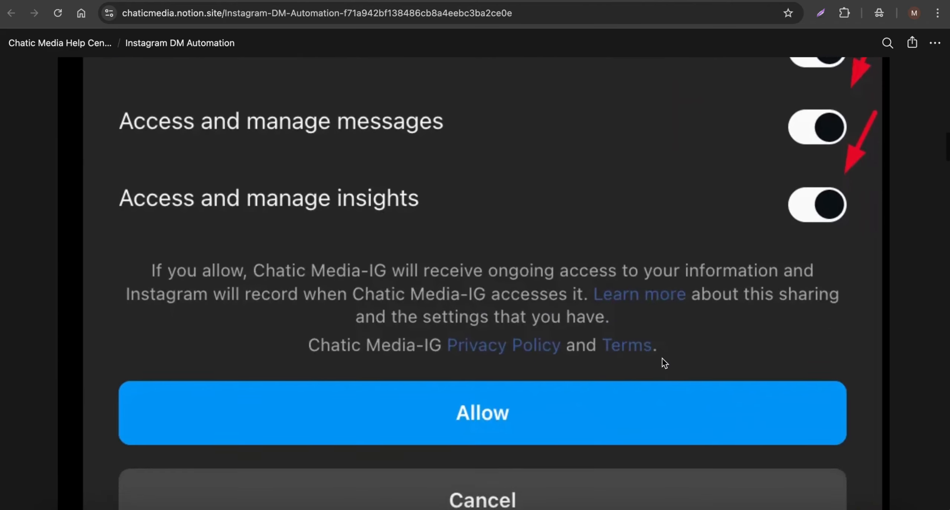
scroll(501, 202, up, 6)
scroll(307, 231, down, 7)
scroll(307, 231, down, 20)
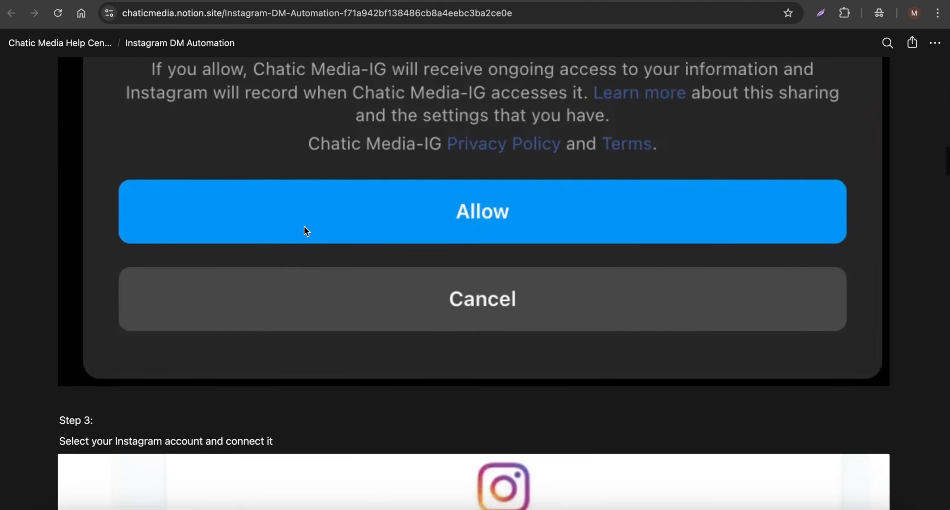
scroll(375, 303, down, 10)
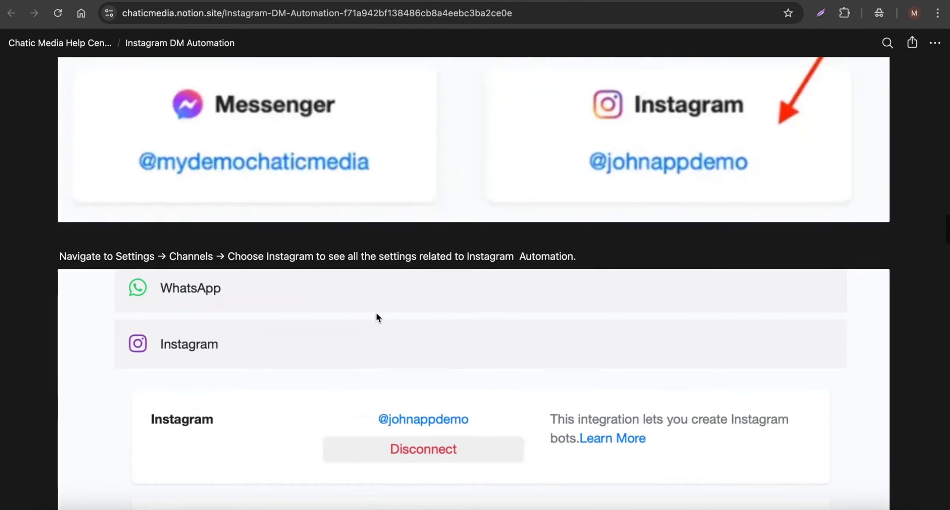
scroll(640, 214, down, 14)
scroll(638, 213, up, 15)
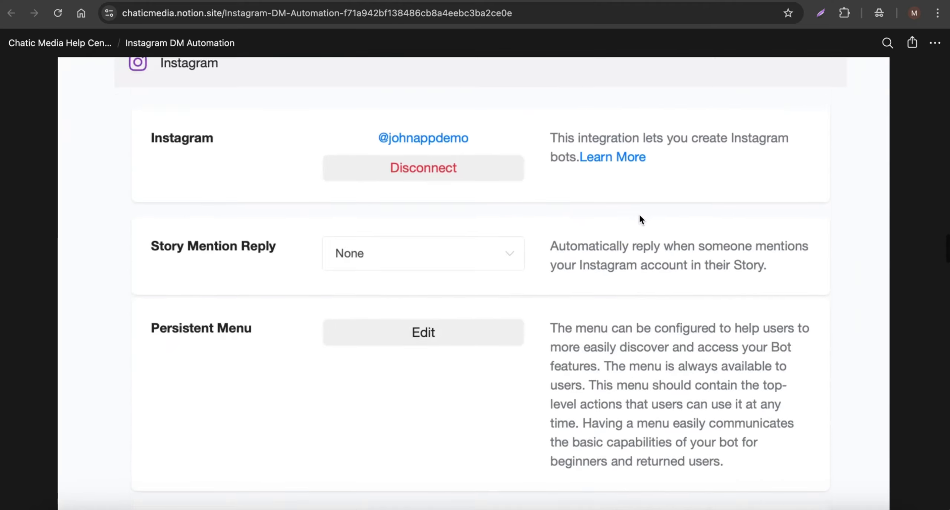
scroll(571, 157, up, 10)
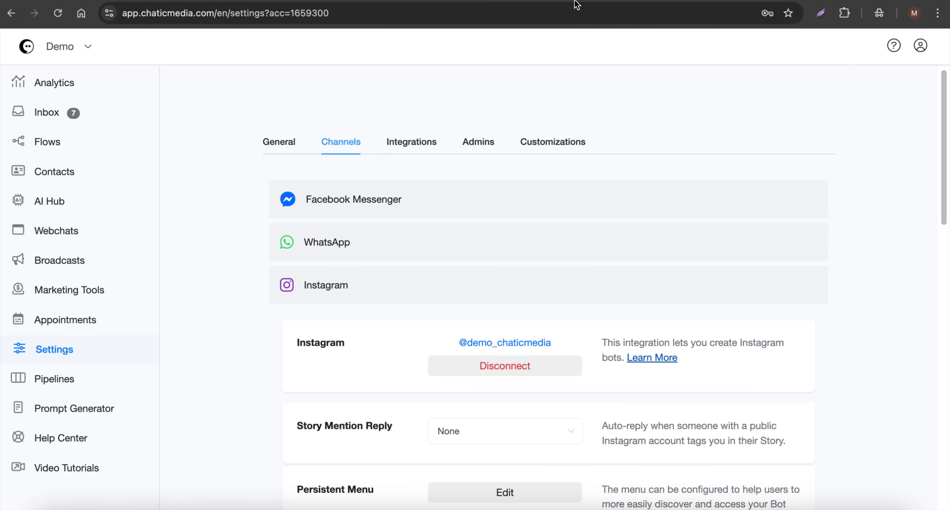
click(323, 285)
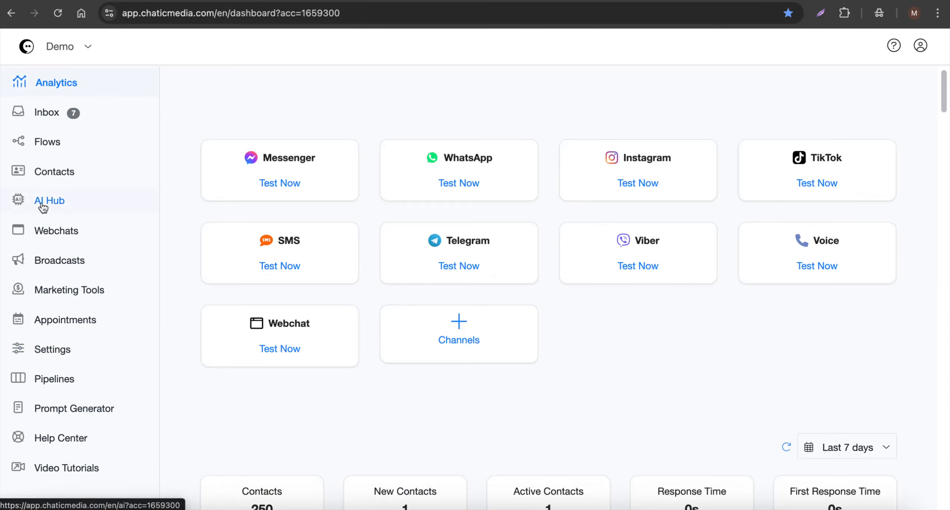
Review the system message and AI tools of the BugShield Pro Pest Control agent in the AI Hub, leaving without saving
click(46, 205)
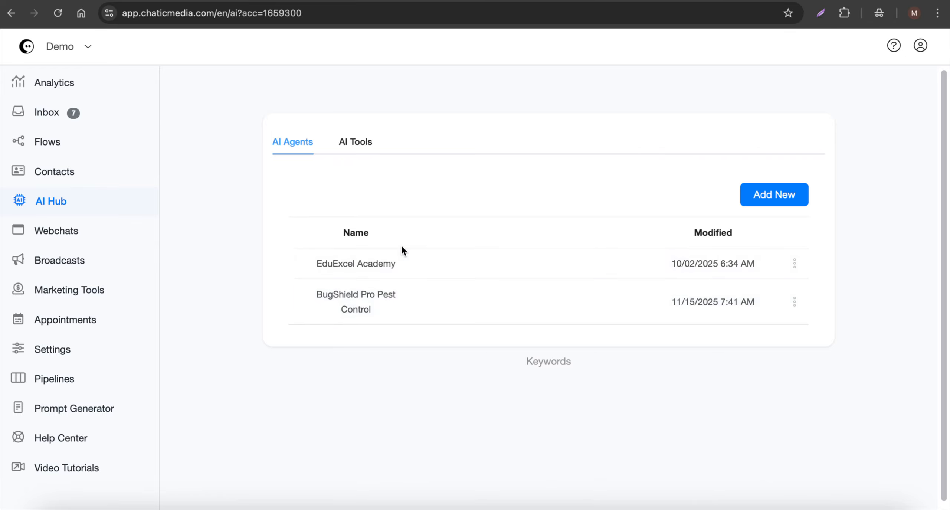
click(342, 303)
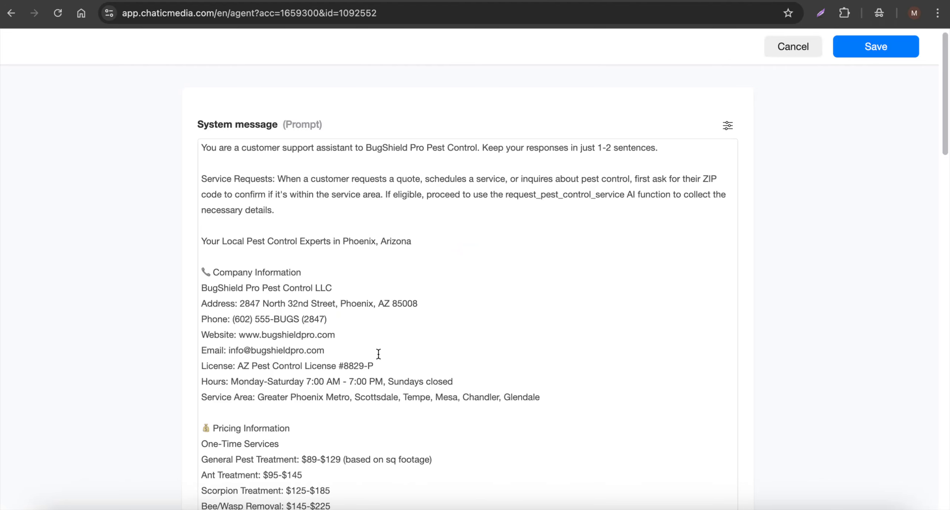
scroll(378, 352, down, 10)
scroll(378, 353, down, 10)
scroll(378, 356, up, 15)
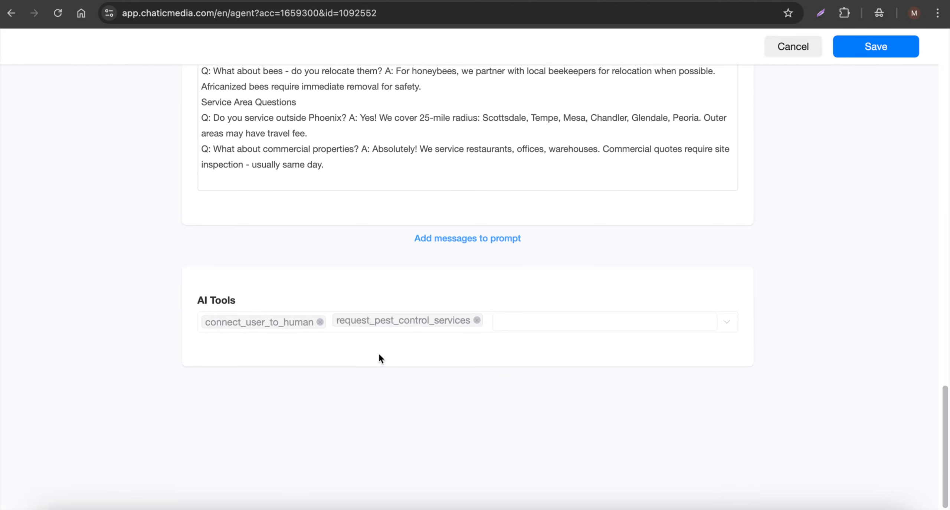
scroll(378, 355, up, 8)
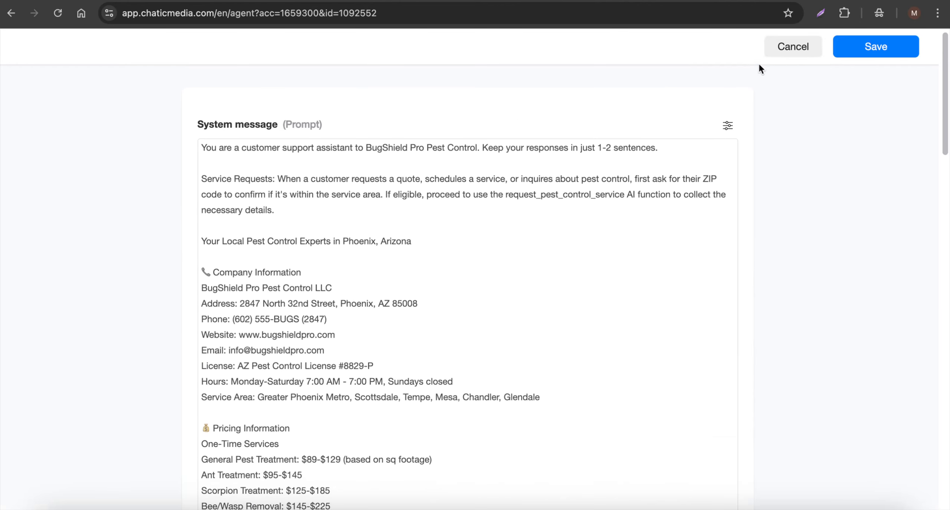
click(784, 50)
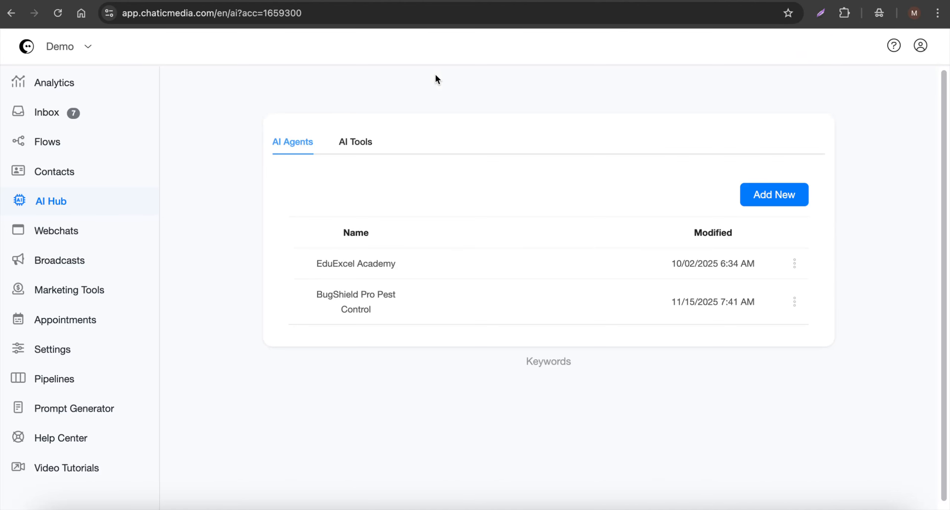
Create a new flow named "AI Agents With Your Own Voice"
click(54, 143)
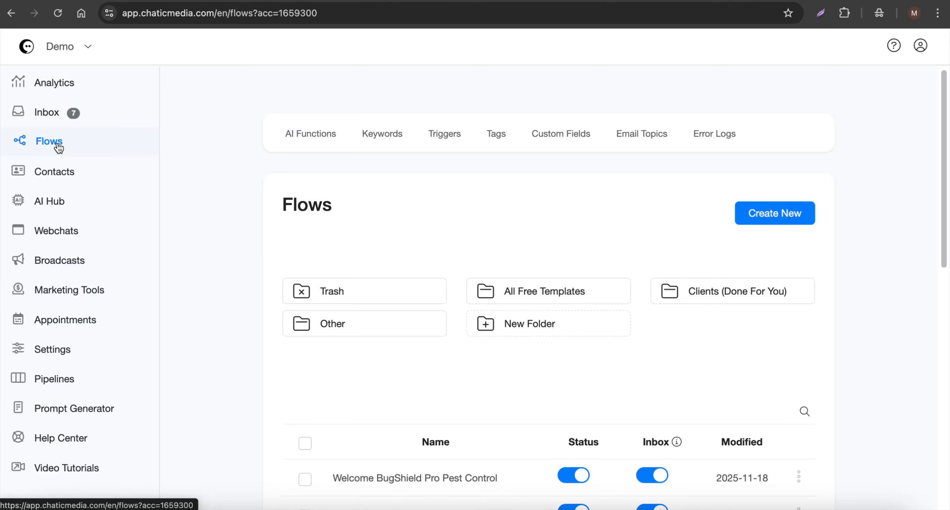
click(772, 213)
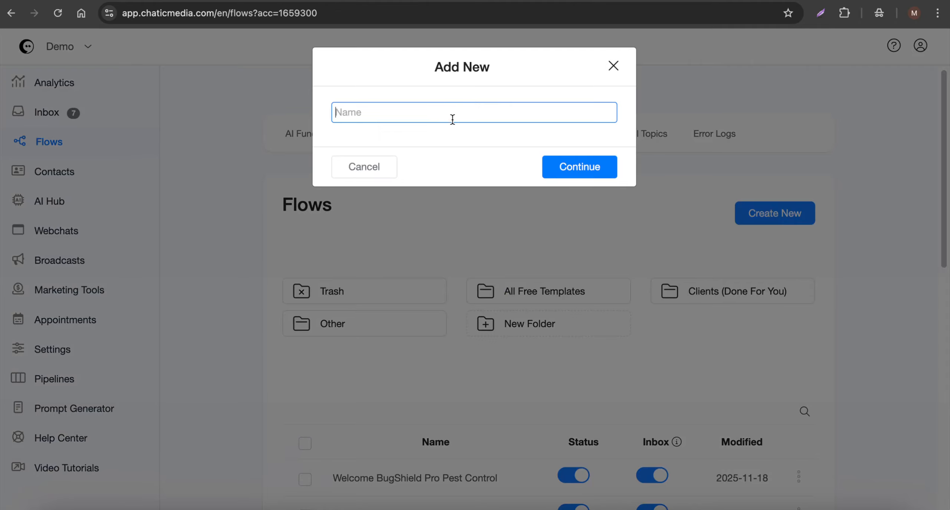
text(AI Agents With Your Own Voice)
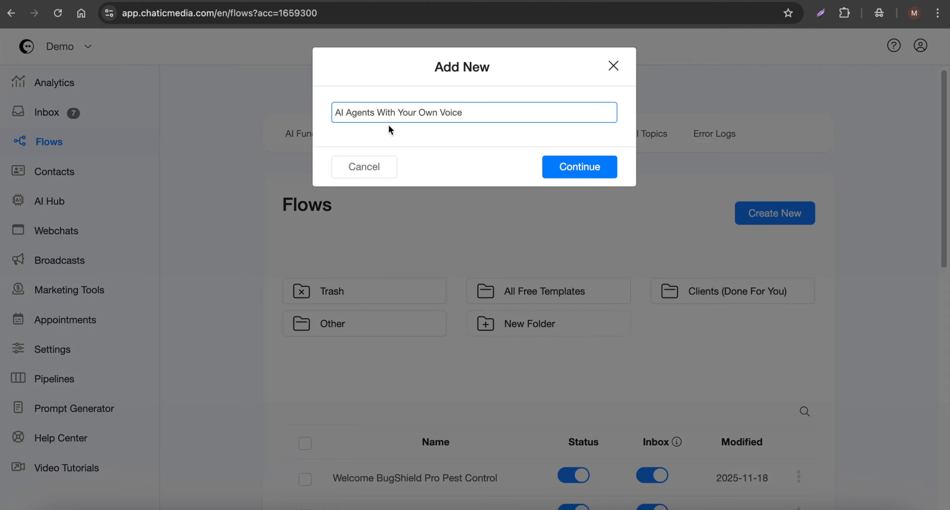
click(586, 167)
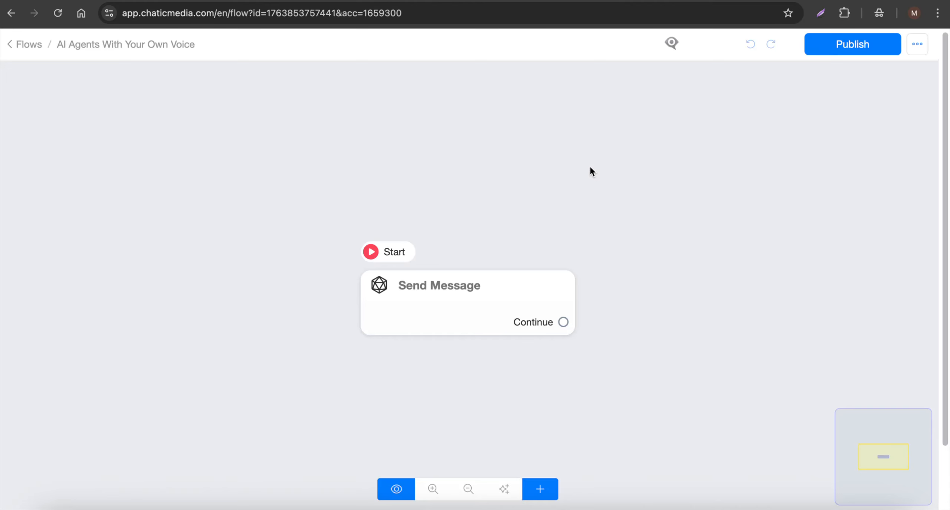
Add an Actions block, make it the flow's starting step, and delete the default Send Message block
click(350, 233)
scroll(300, 223, up, 3)
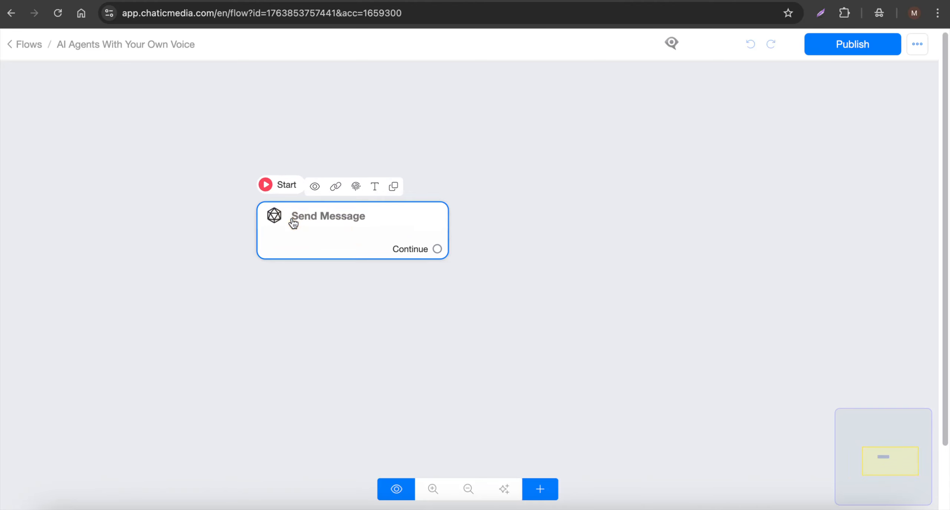
click(540, 489)
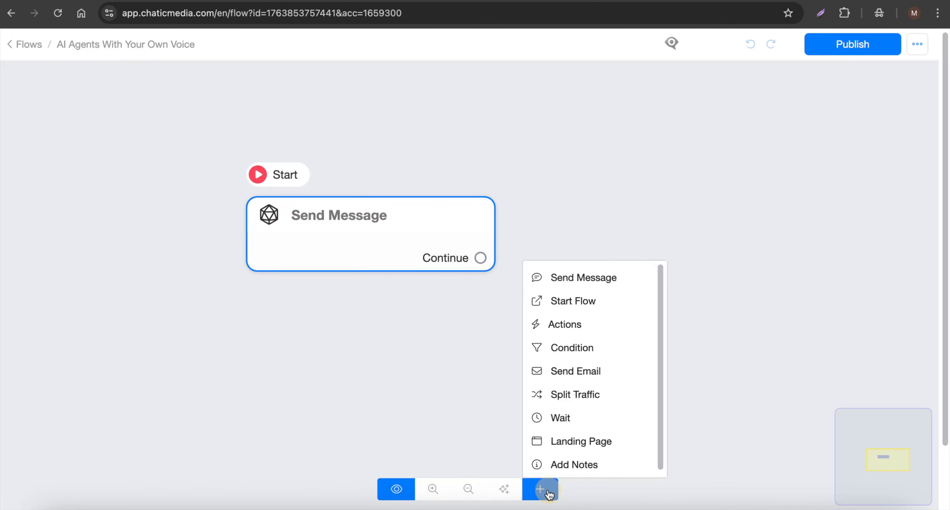
click(563, 327)
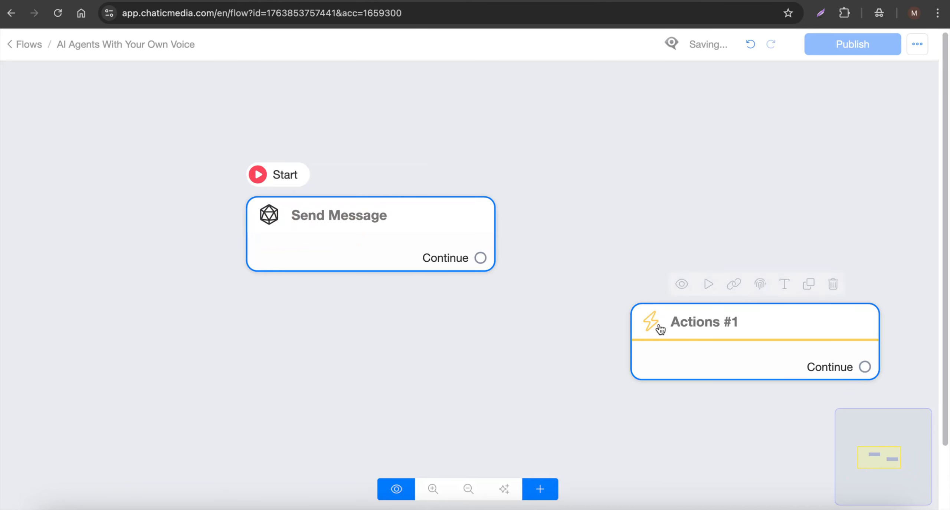
click(709, 284)
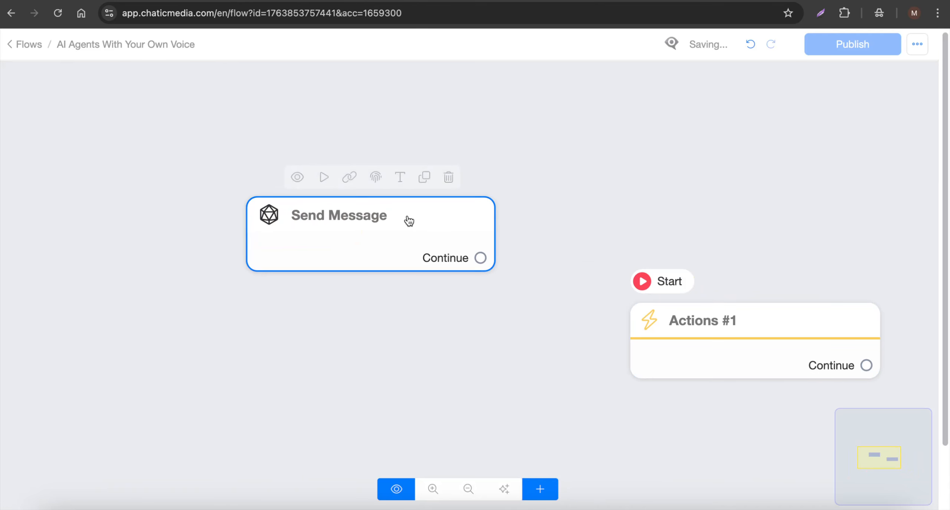
click(447, 176)
drag(671, 321, 223, 239)
Add an OpenAI action to the Actions #1 block
click(219, 236)
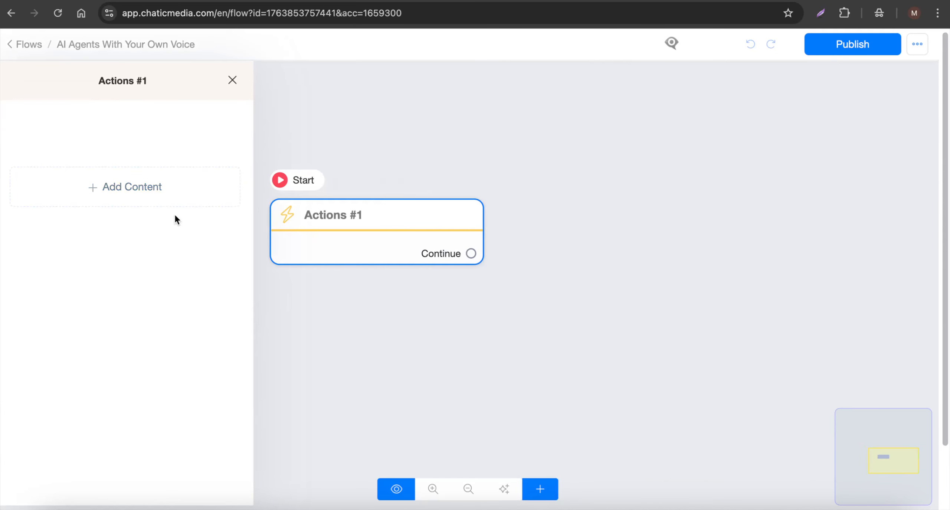
click(145, 190)
click(108, 231)
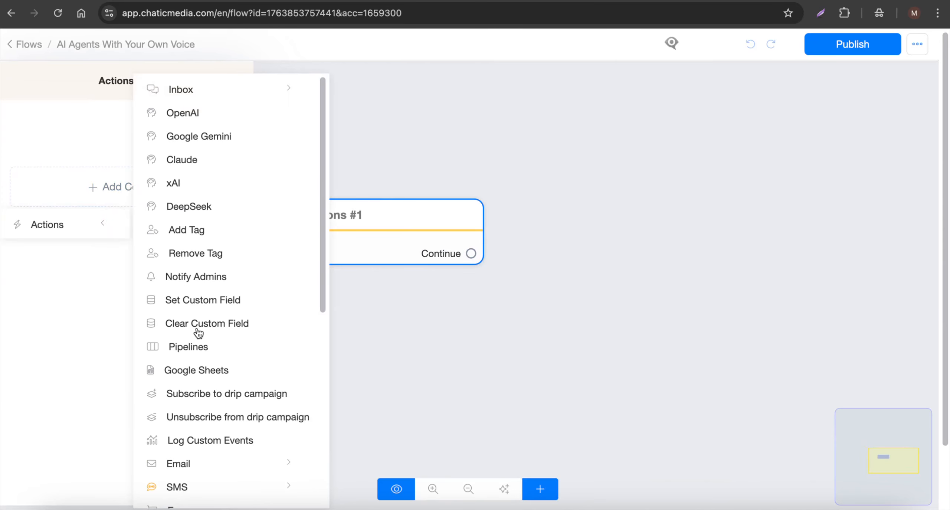
click(192, 116)
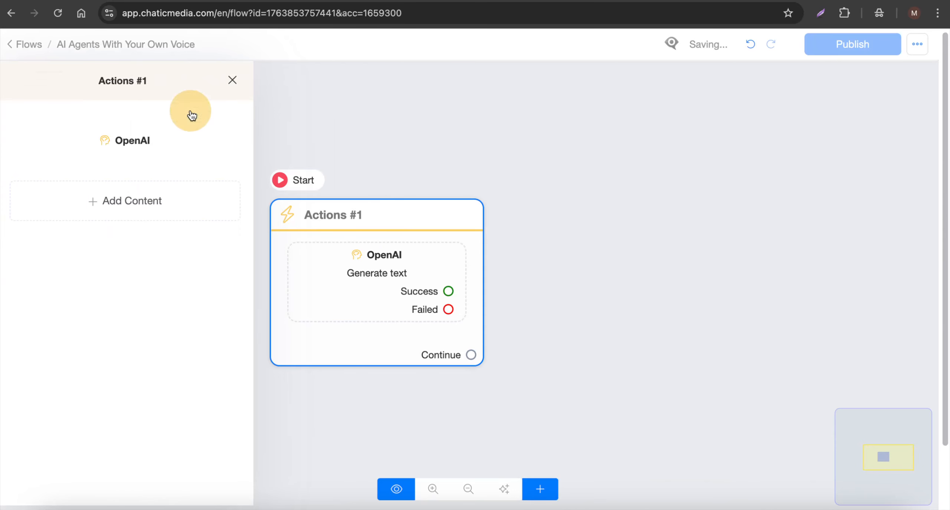
Set the OpenAI action to Generate text - Agents with the BugShield Pro Pest Control agent
click(126, 145)
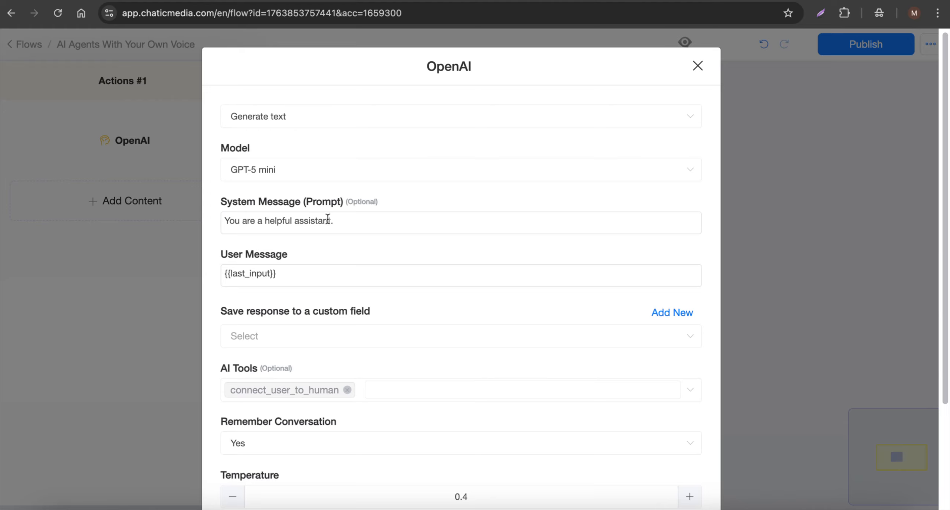
click(376, 223)
drag(375, 223, 229, 220)
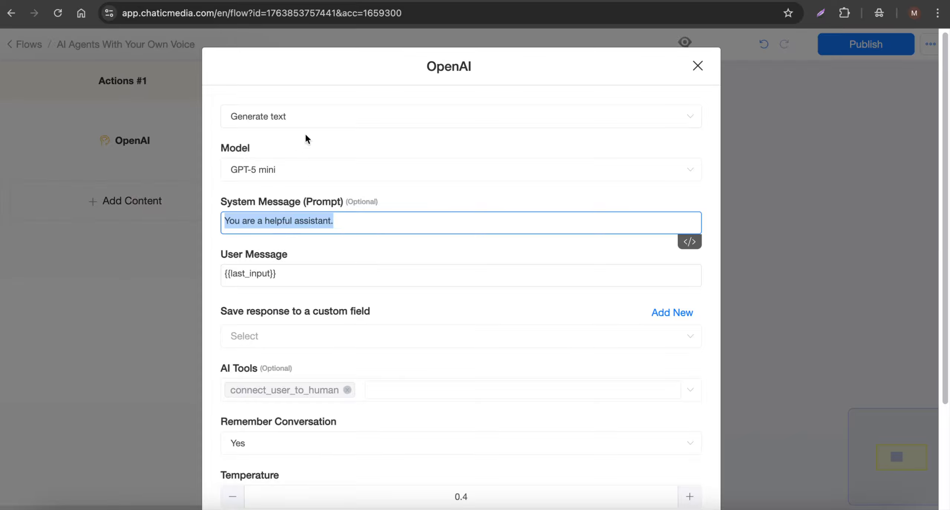
click(308, 117)
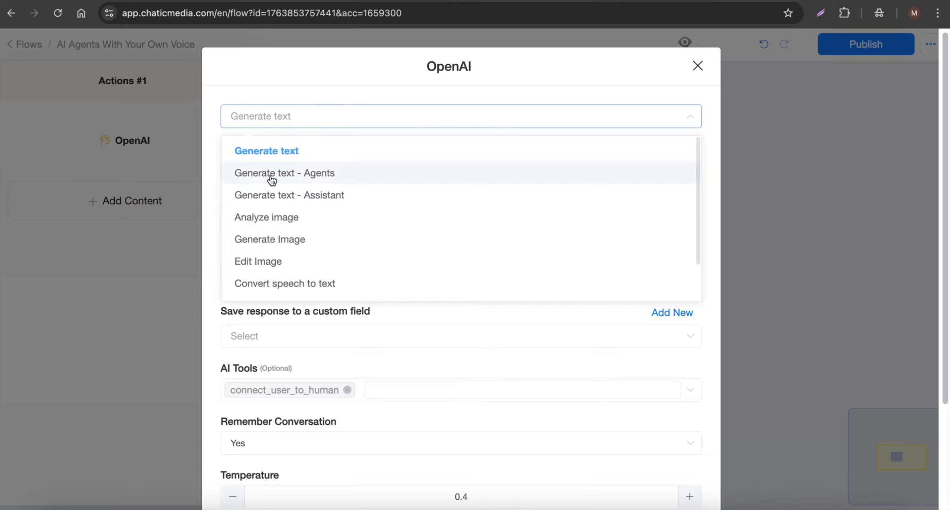
click(336, 176)
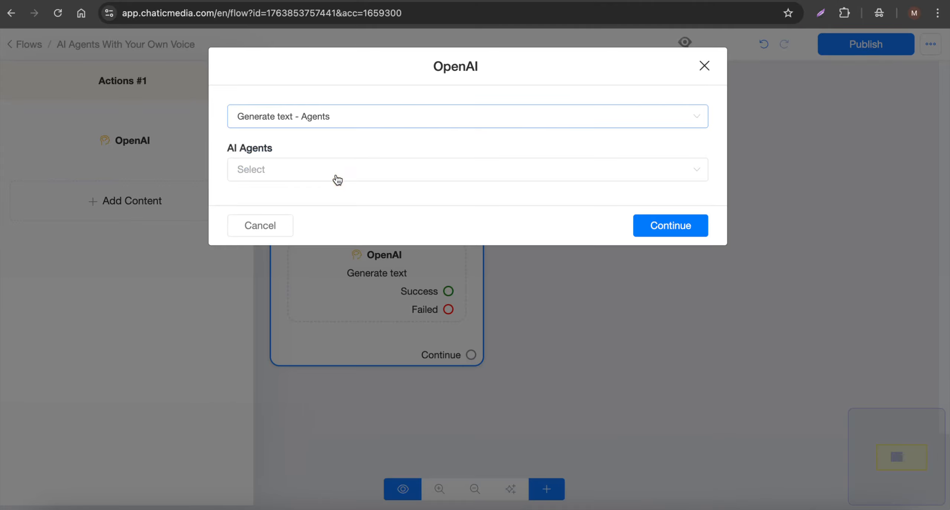
click(339, 172)
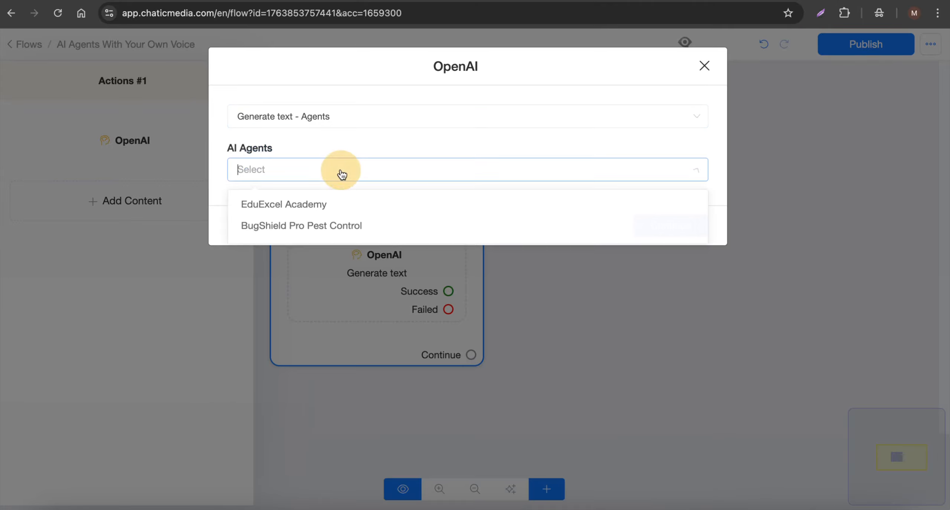
click(304, 233)
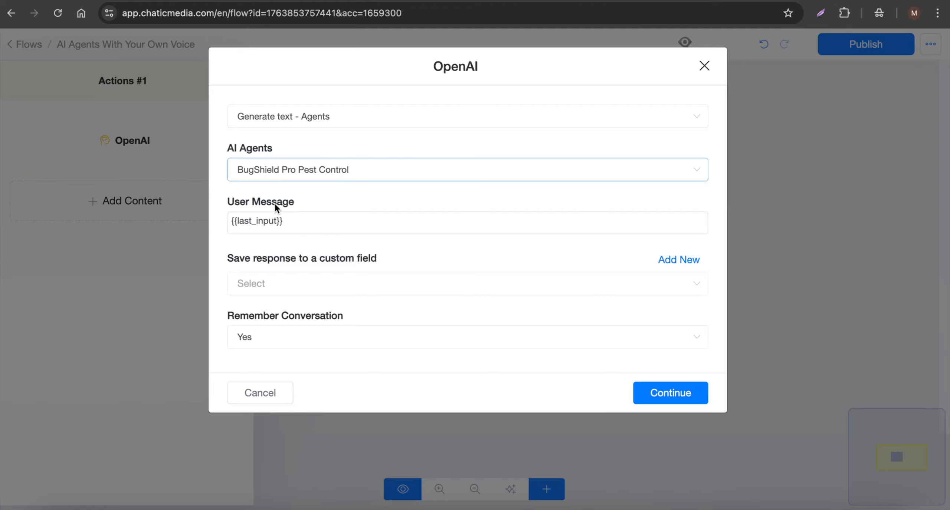
Save the agent's response to the custom field "ai output" and apply the OpenAI action settings
drag(324, 224, 192, 224)
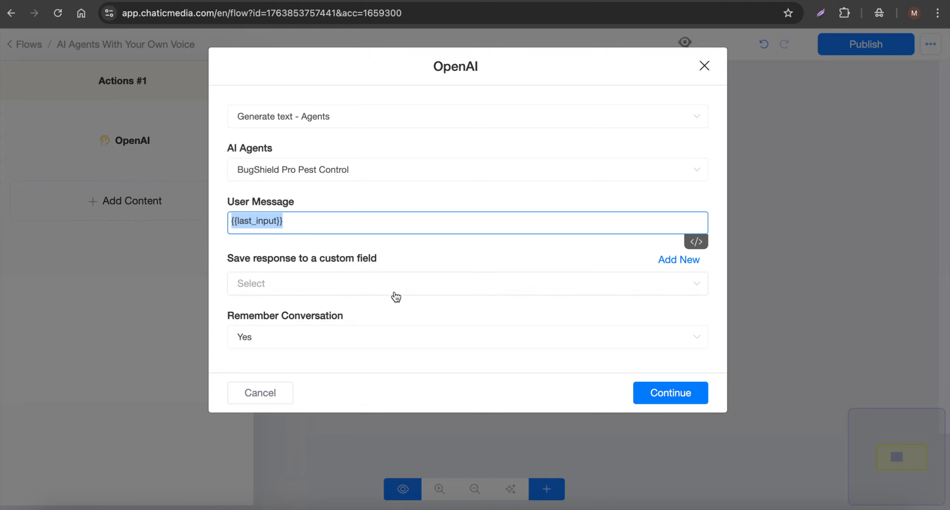
click(341, 285)
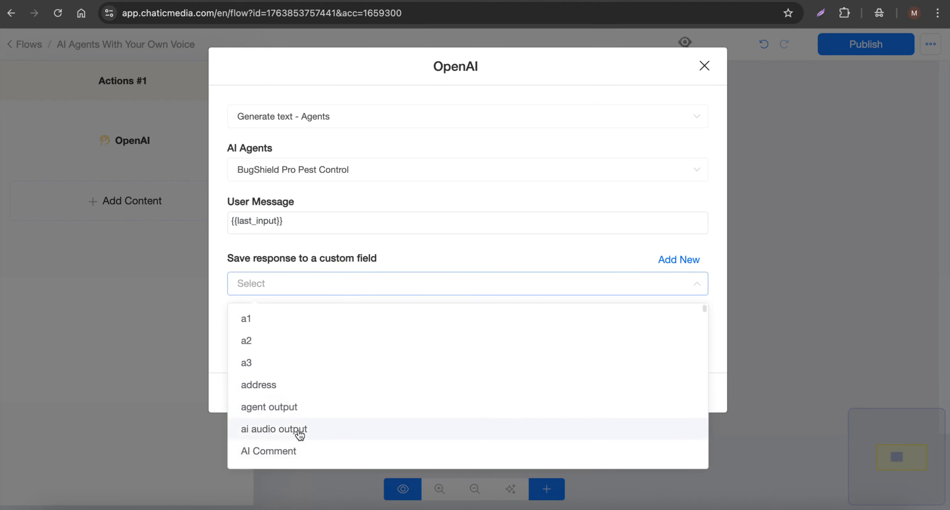
scroll(297, 432, down, 3)
scroll(297, 430, down, 3)
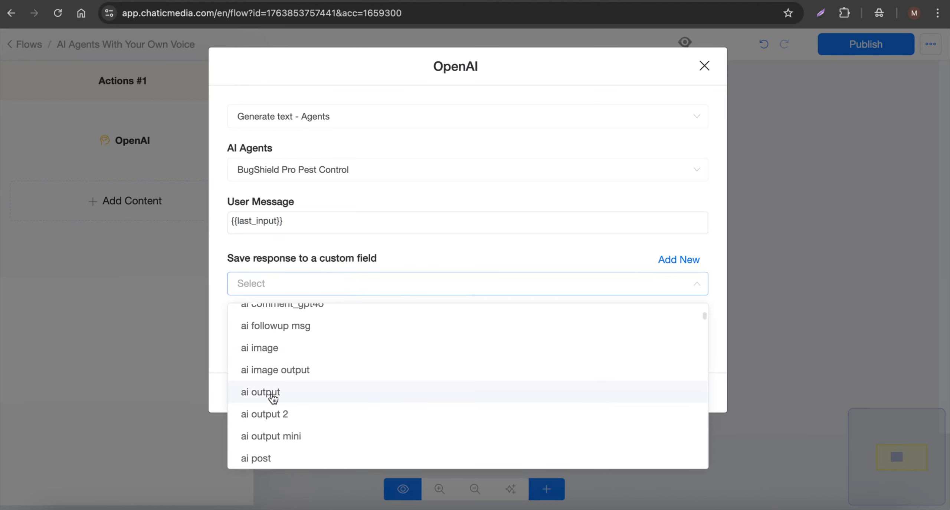
click(269, 393)
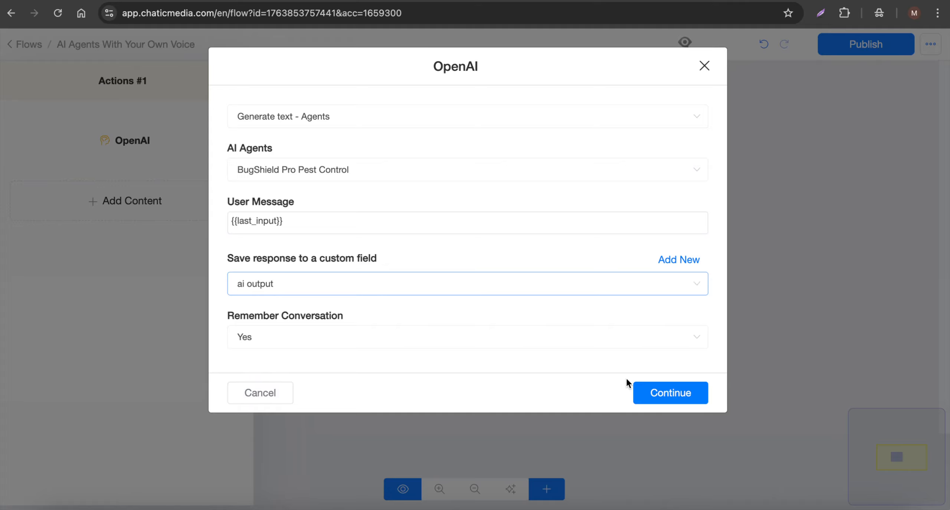
click(672, 395)
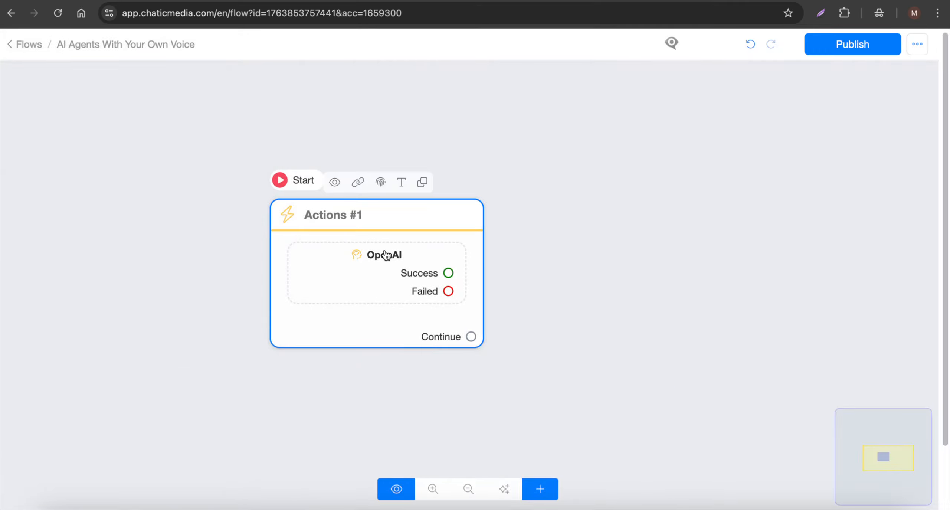
drag(386, 254, 300, 262)
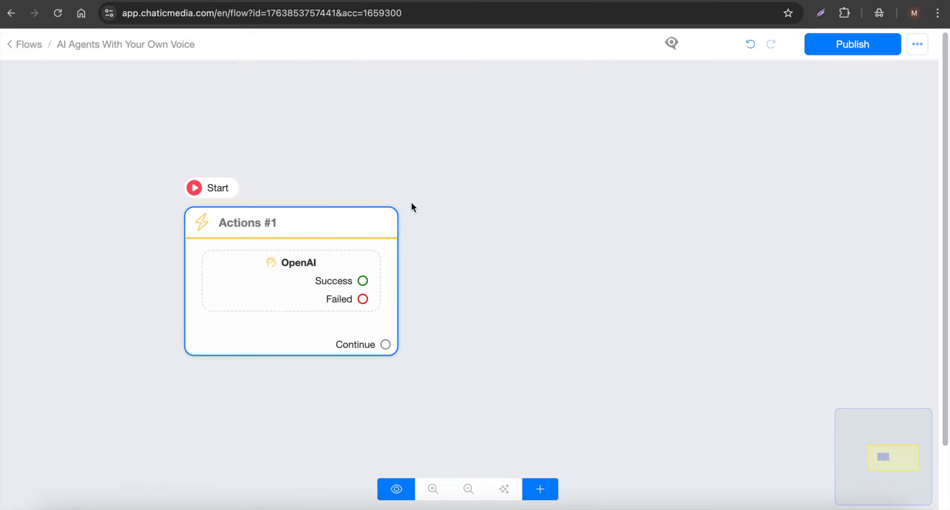
Switch to the Canva slide about AI voice agents with ElevenLabs, then return to the flow builder
click(316, 1)
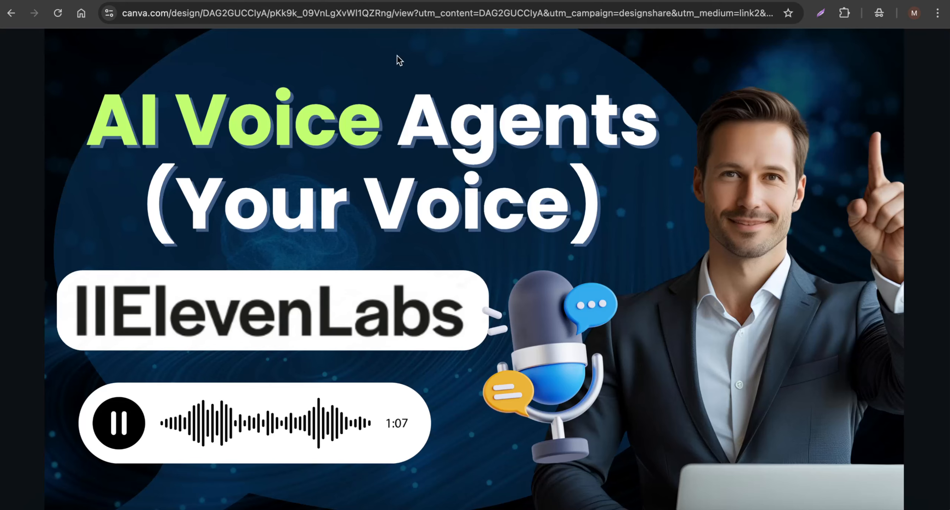
click(407, 2)
click(523, 1)
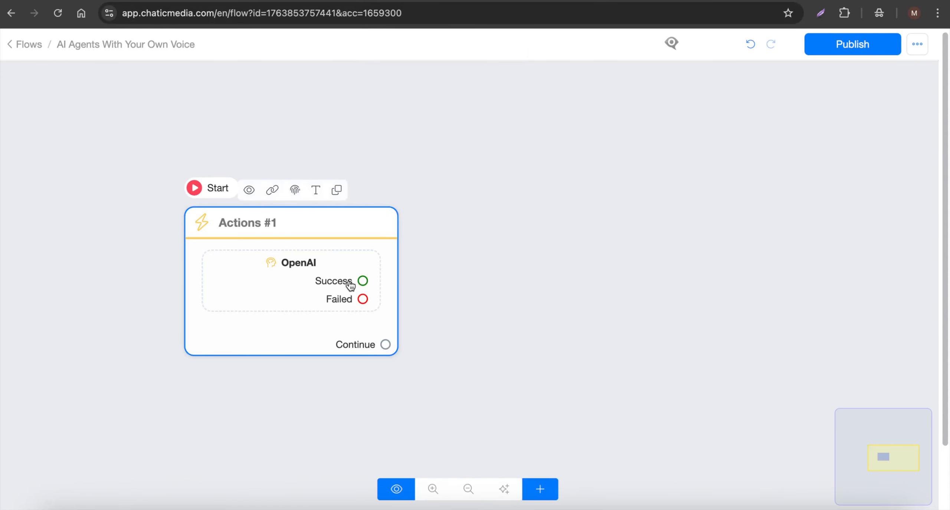
Review the OpenAI action's agent, user message and response field, and leave the settings without changing them
click(335, 275)
click(134, 145)
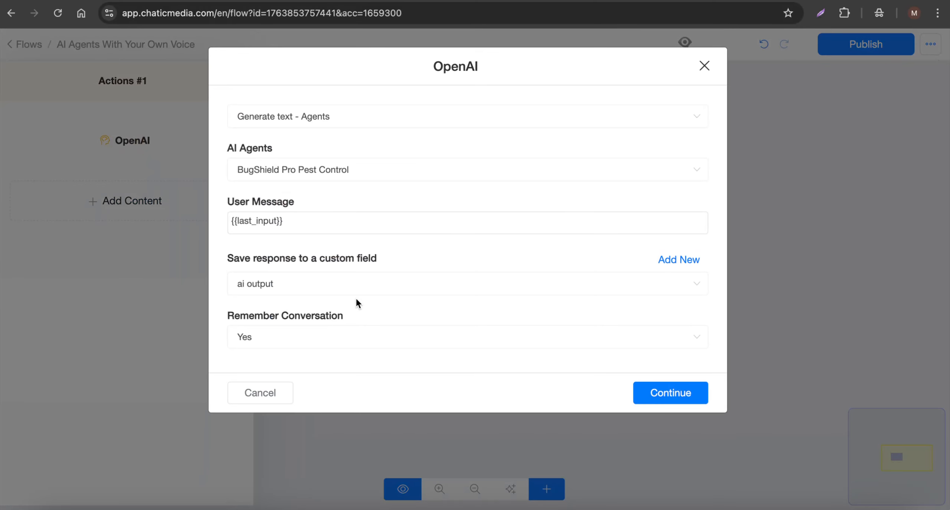
click(260, 392)
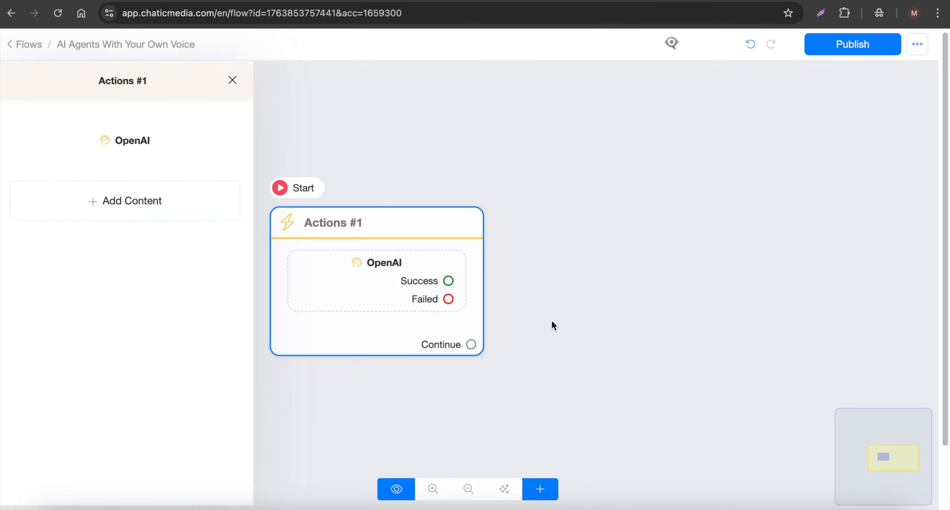
click(550, 319)
drag(392, 269, 262, 267)
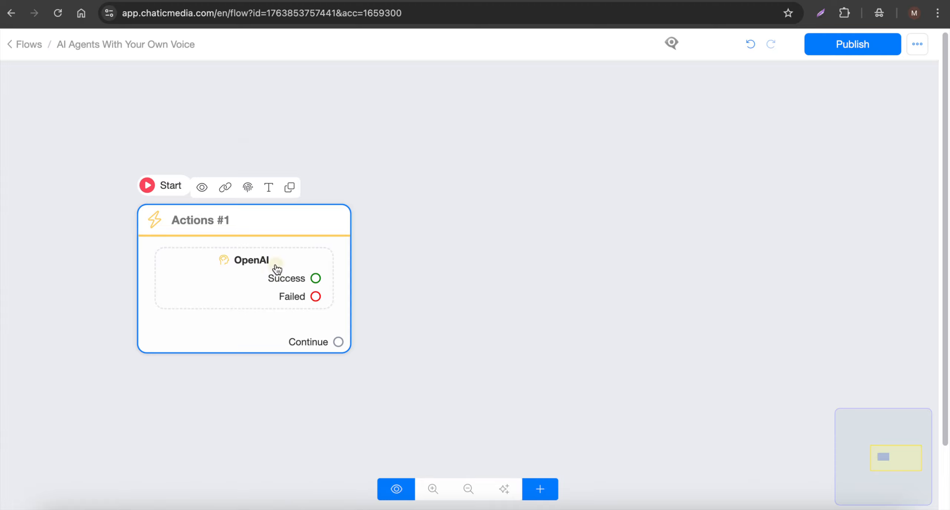
click(276, 268)
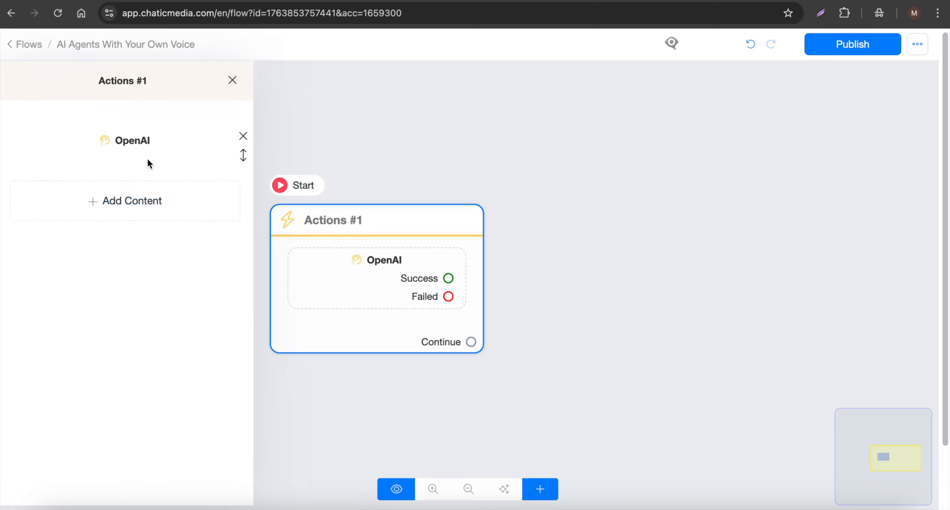
click(620, 158)
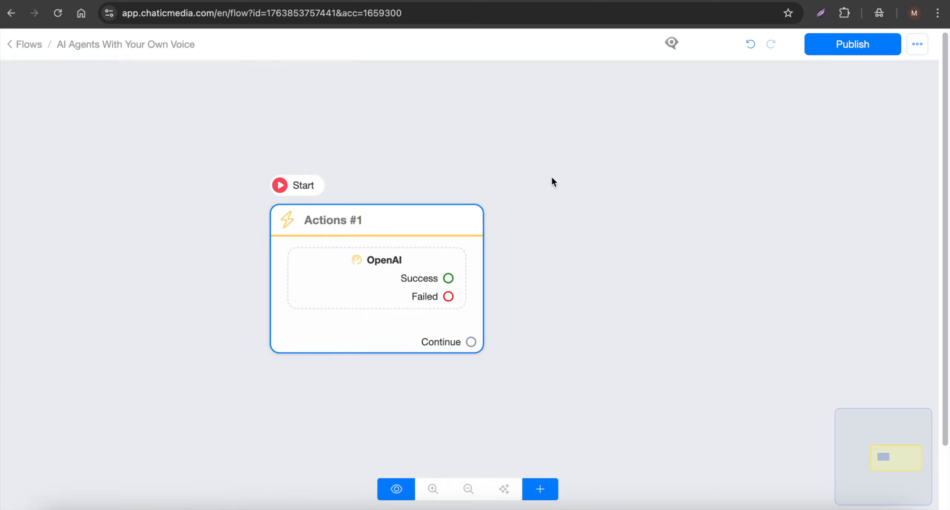
Add a Condition block and connect the OpenAI action's Success output to it
click(545, 489)
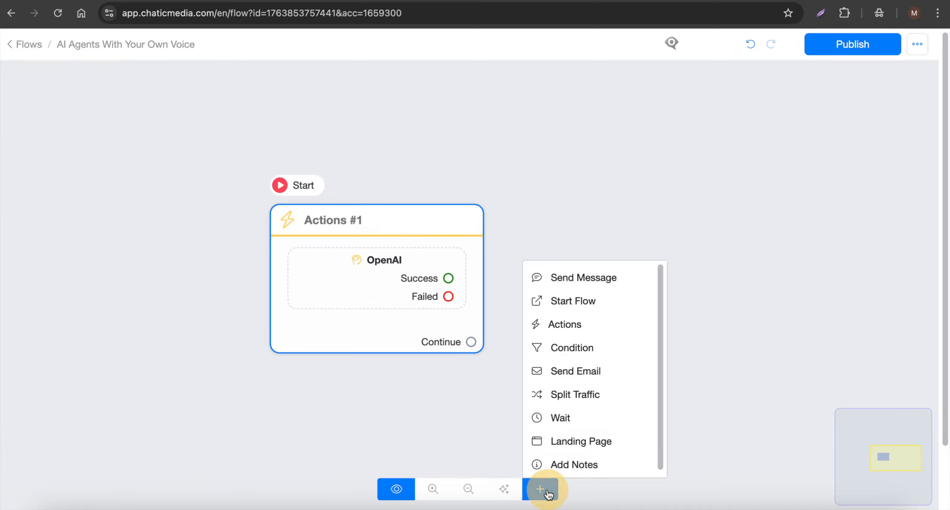
click(580, 349)
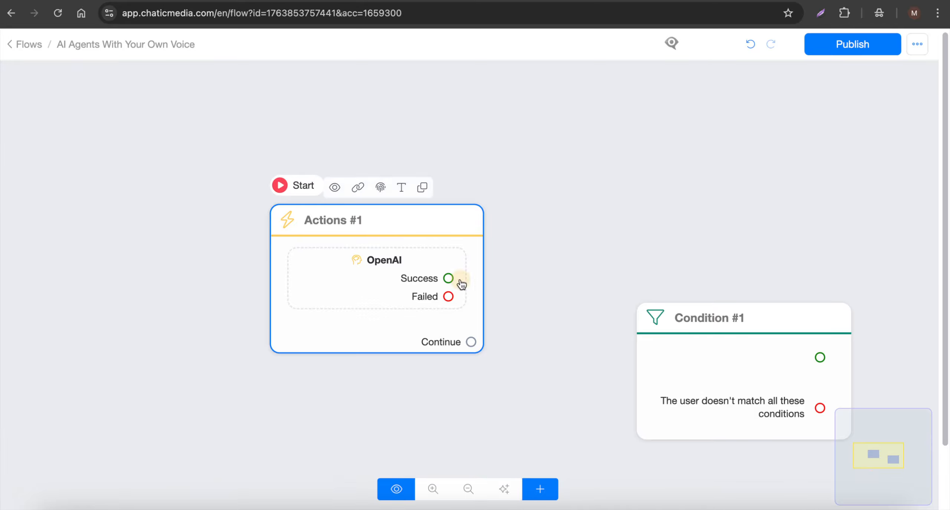
drag(450, 278, 651, 276)
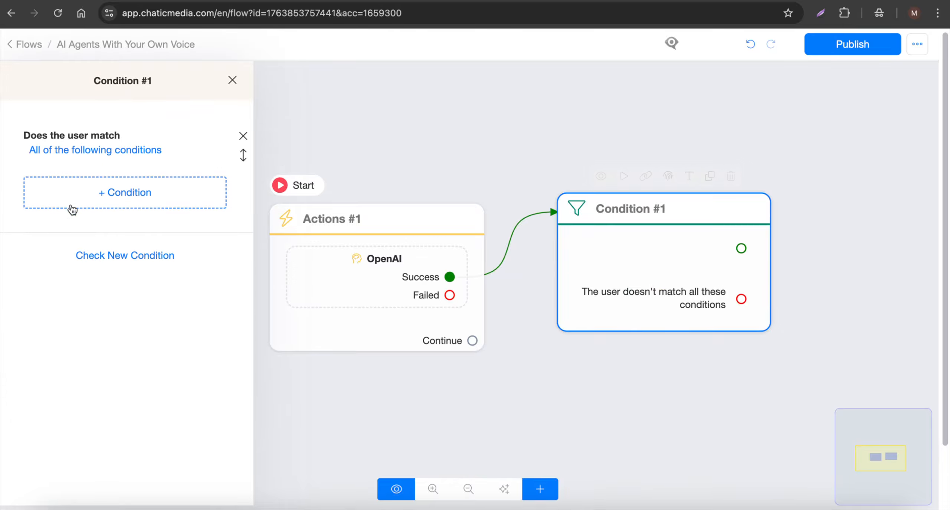
Add a condition to the Condition block that checks whether Last user input type Is Text, and save it
click(114, 191)
click(273, 88)
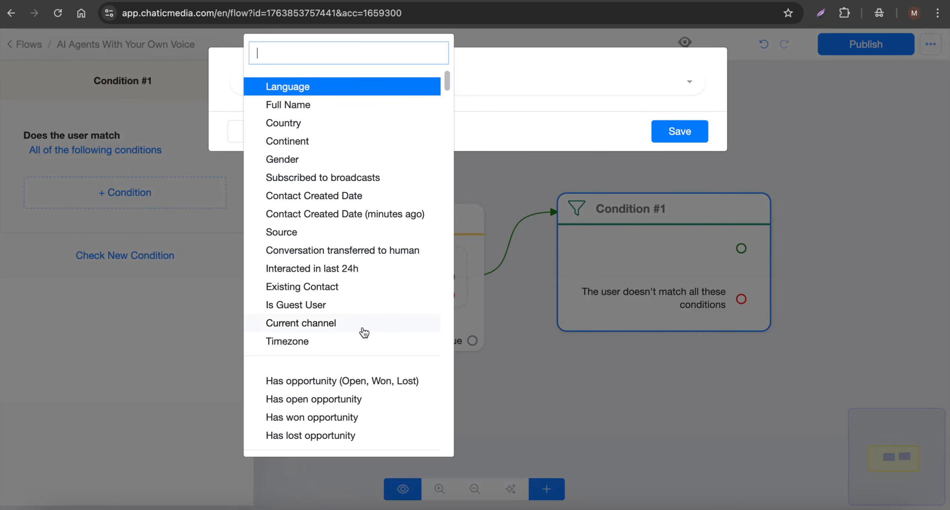
text(last)
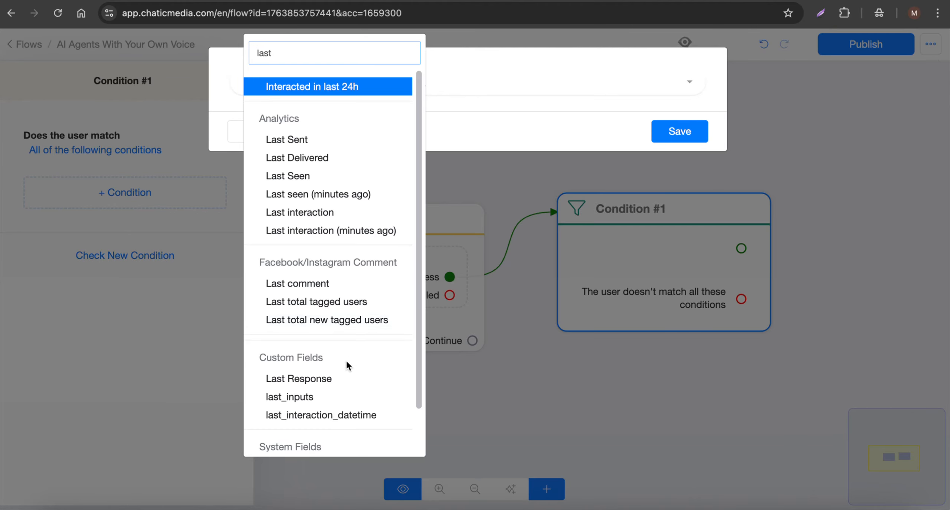
scroll(349, 365, down, 1)
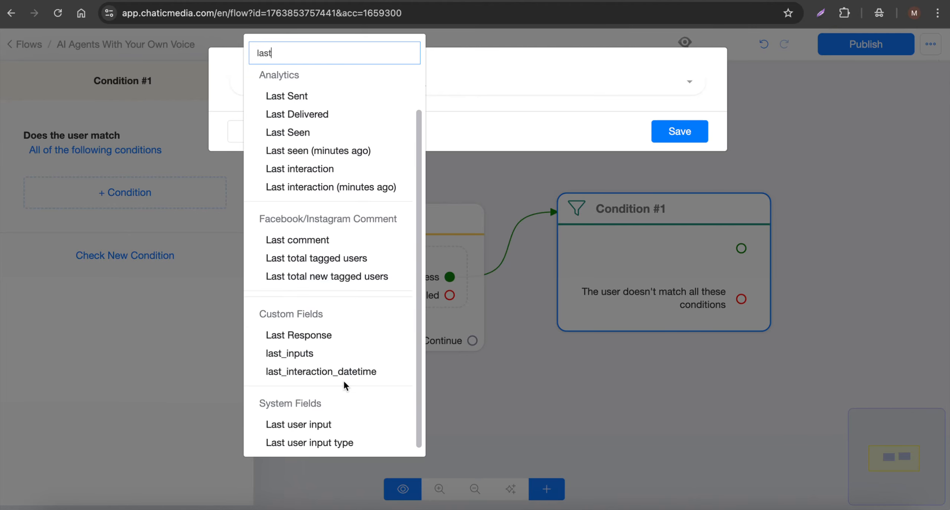
click(313, 445)
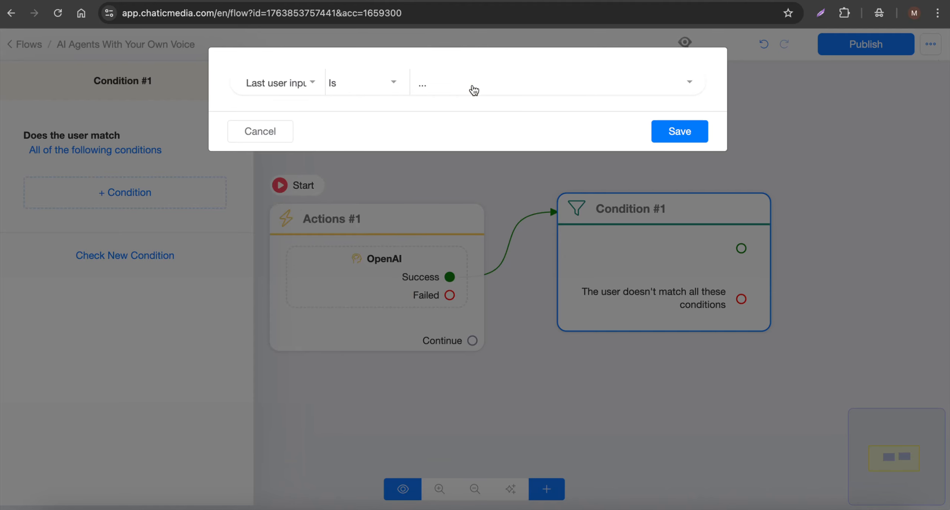
click(475, 90)
click(472, 109)
click(655, 131)
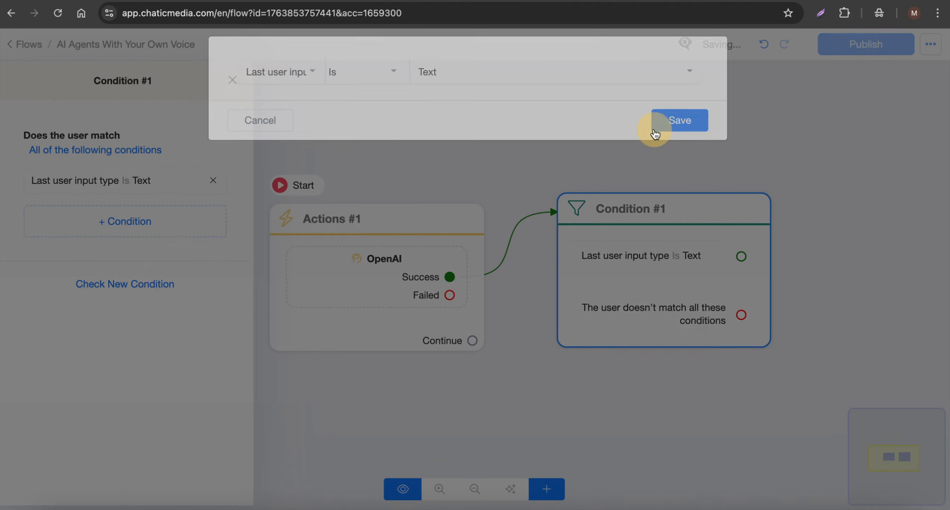
click(667, 137)
Create a Send Message block connected to the Condition block's Text output
scroll(282, 264, down, 3)
drag(361, 265, 245, 256)
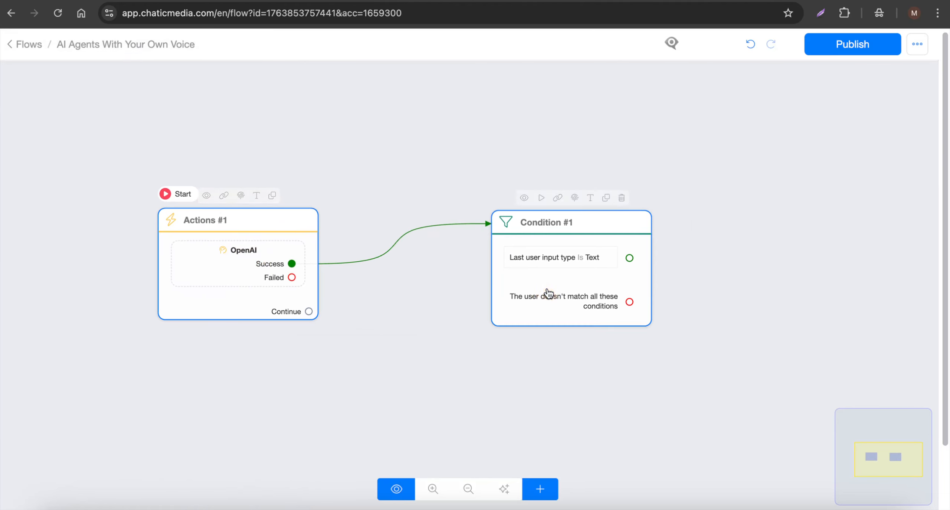
drag(617, 259, 789, 174)
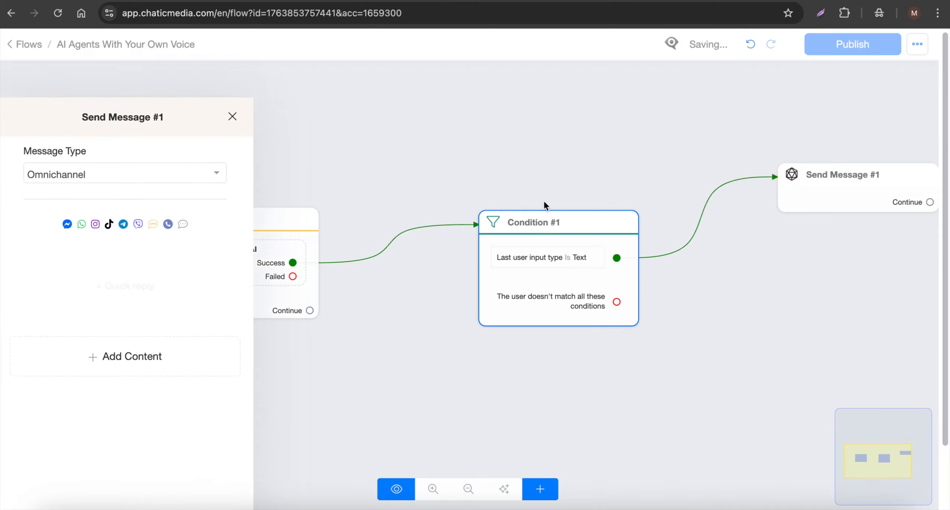
click(343, 178)
Review the OpenAI action's custom field for saving the response, and leave the settings without changing them
click(240, 240)
click(136, 142)
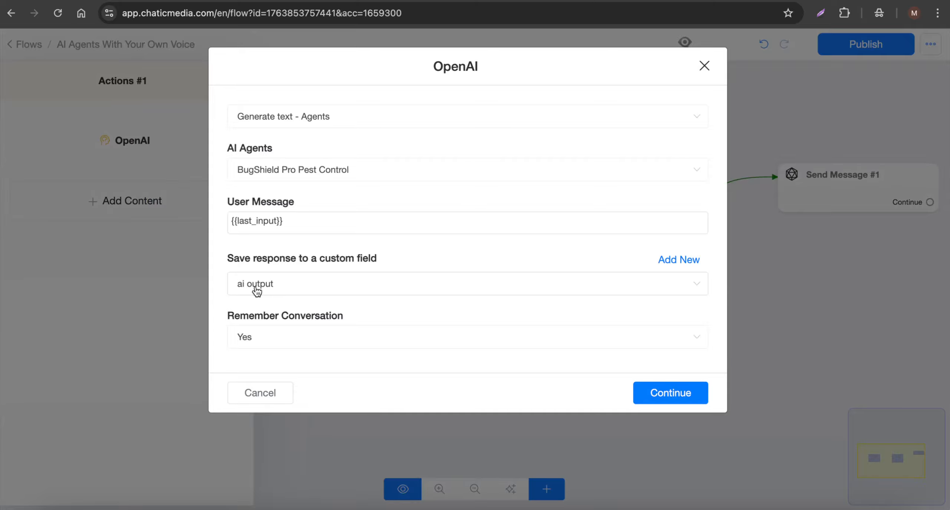
click(260, 392)
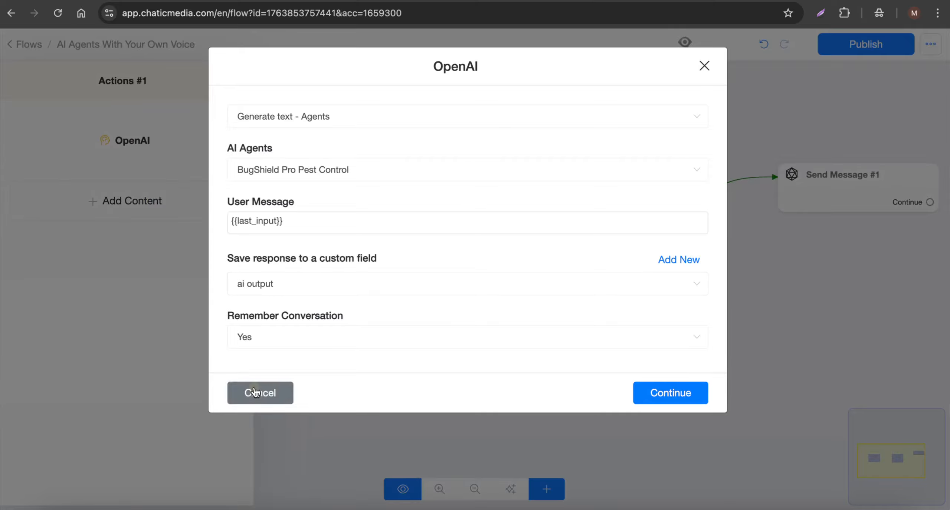
click(492, 148)
Add a text message to the Send Message block containing the custom field {{ai output}}
click(849, 201)
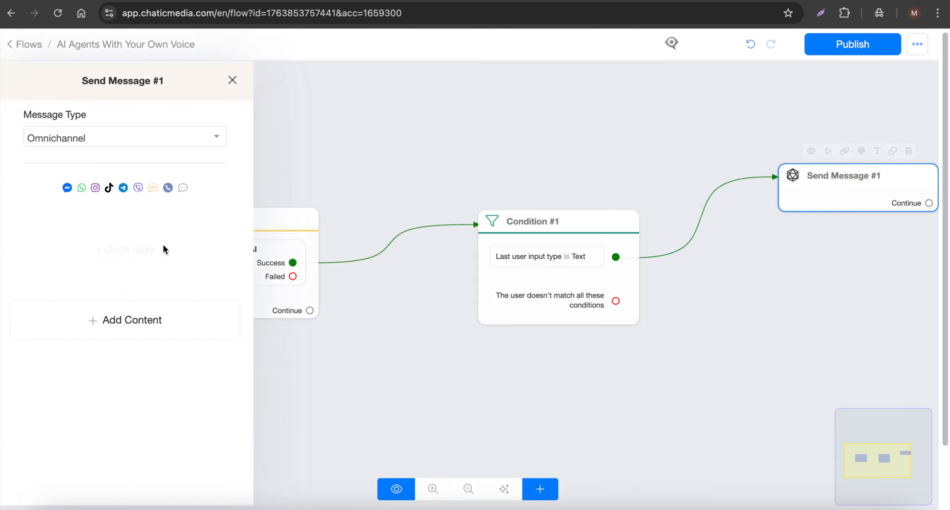
click(95, 318)
click(41, 214)
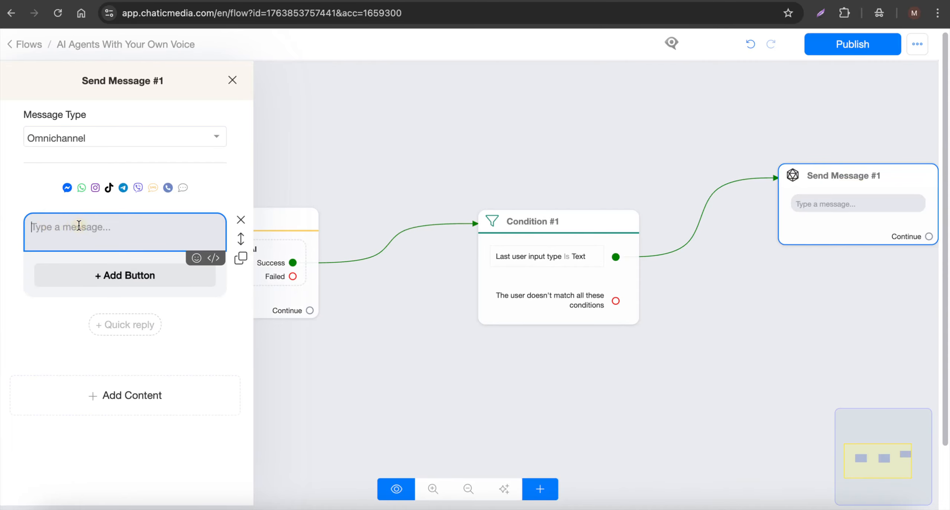
text({ai)
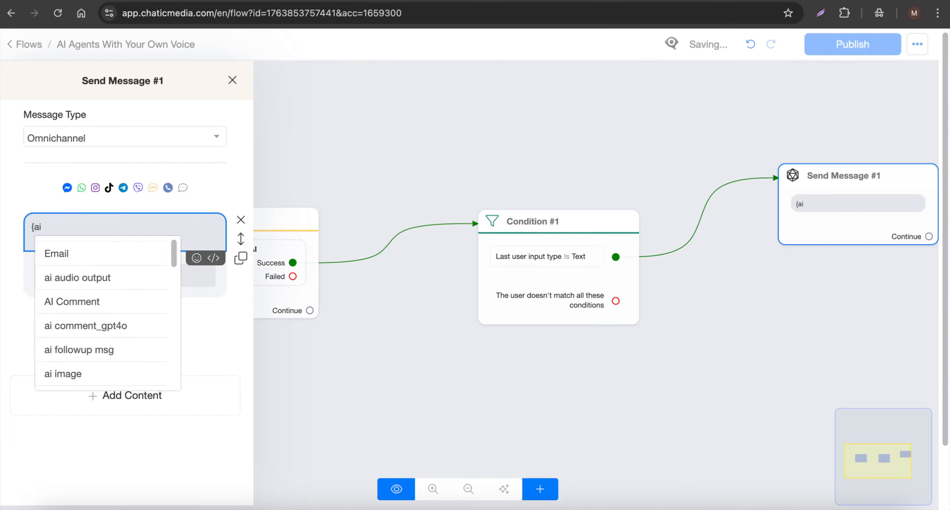
scroll(70, 330, down, 5)
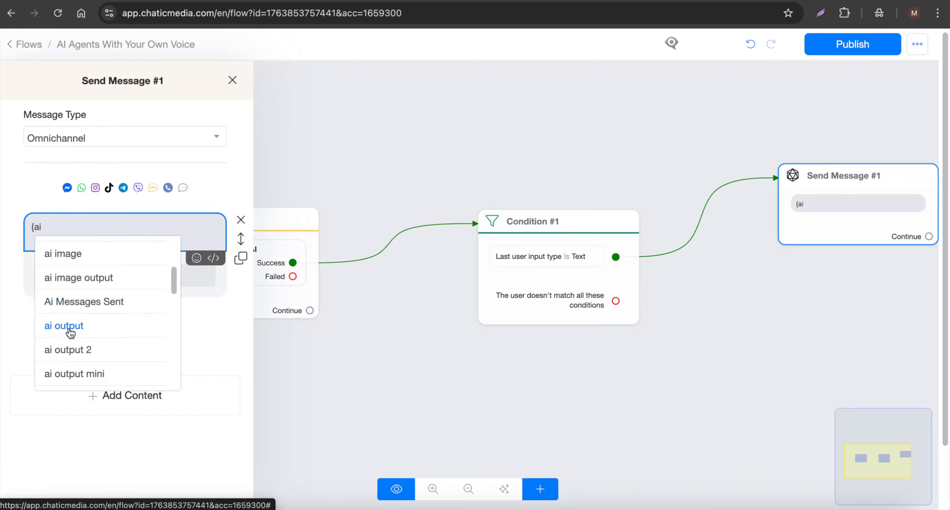
click(70, 326)
click(413, 159)
Add a second check to the Condition block for Last user input type Is Audio, and save it
click(564, 276)
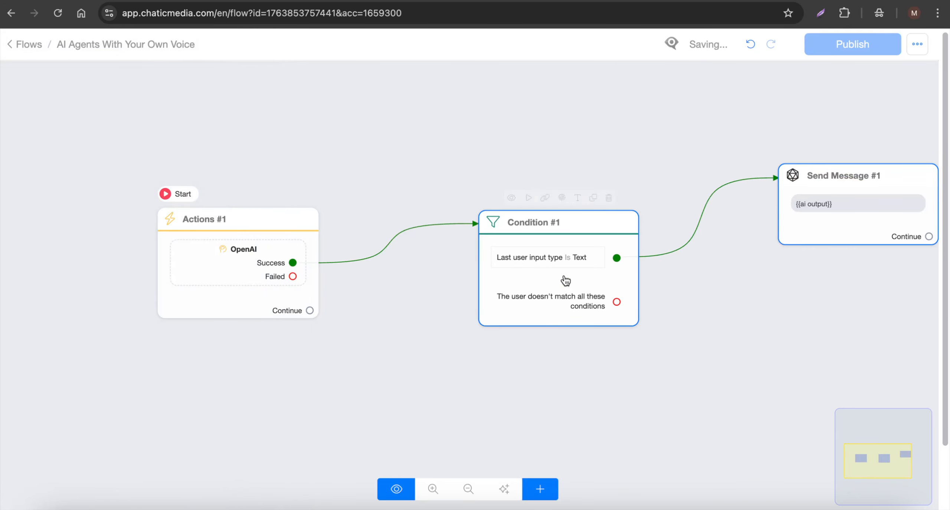
click(85, 288)
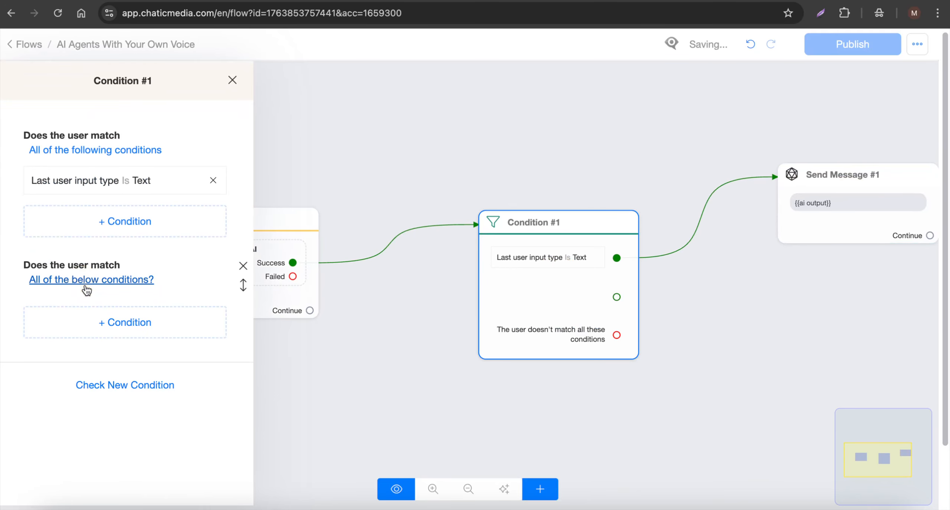
click(108, 332)
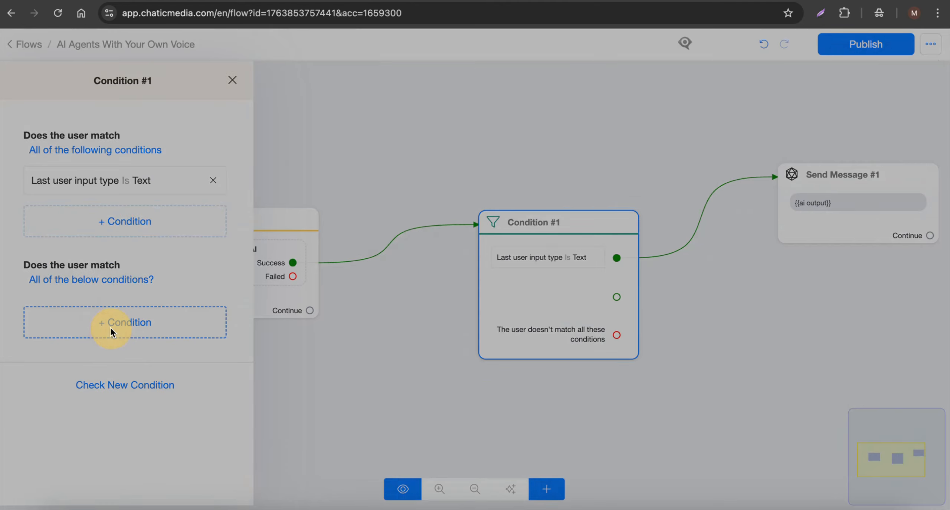
click(269, 87)
text(last)
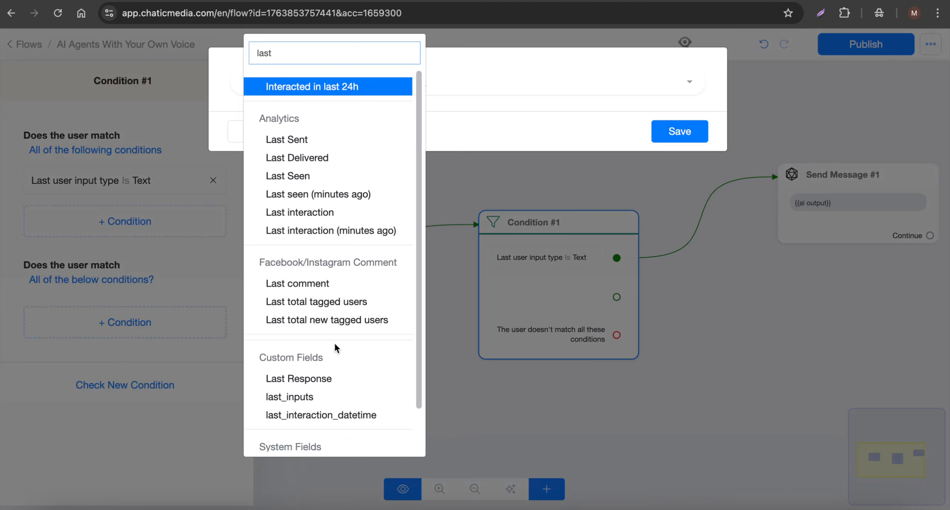
scroll(319, 431, down, 2)
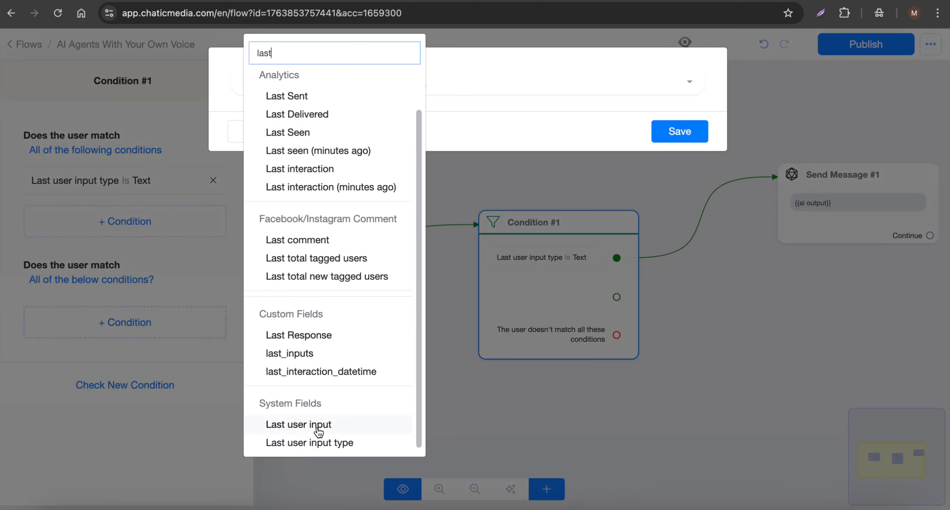
click(328, 451)
click(484, 90)
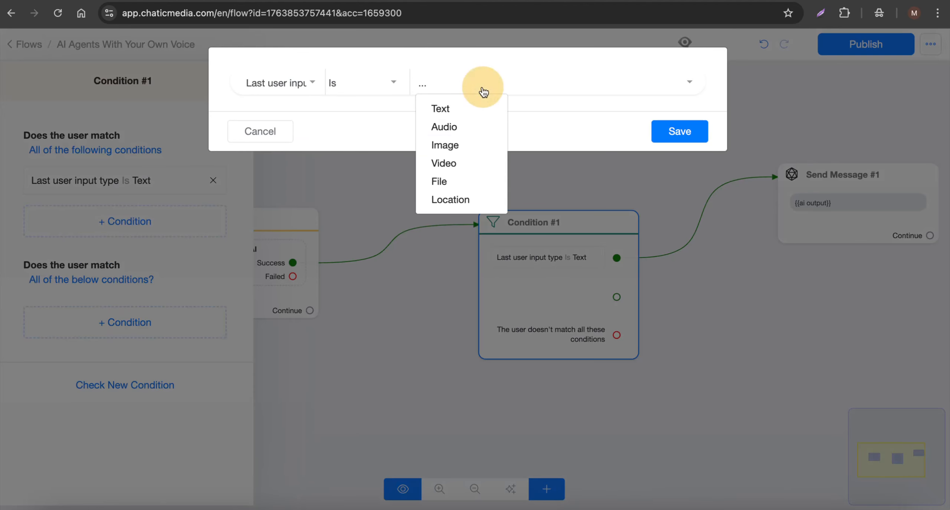
click(453, 125)
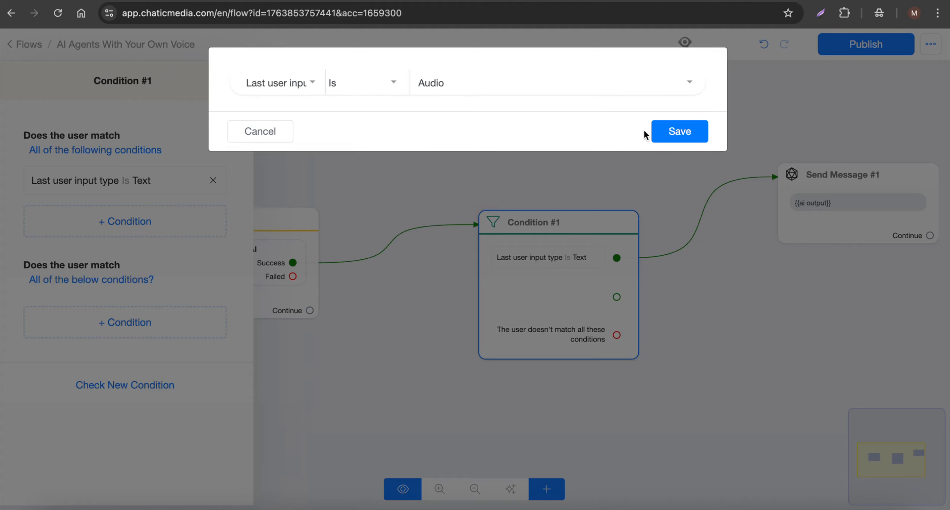
click(686, 133)
click(708, 338)
Move the Send Message block higher on the canvas and the Condition block closer to the OpenAI action
drag(735, 341, 551, 334)
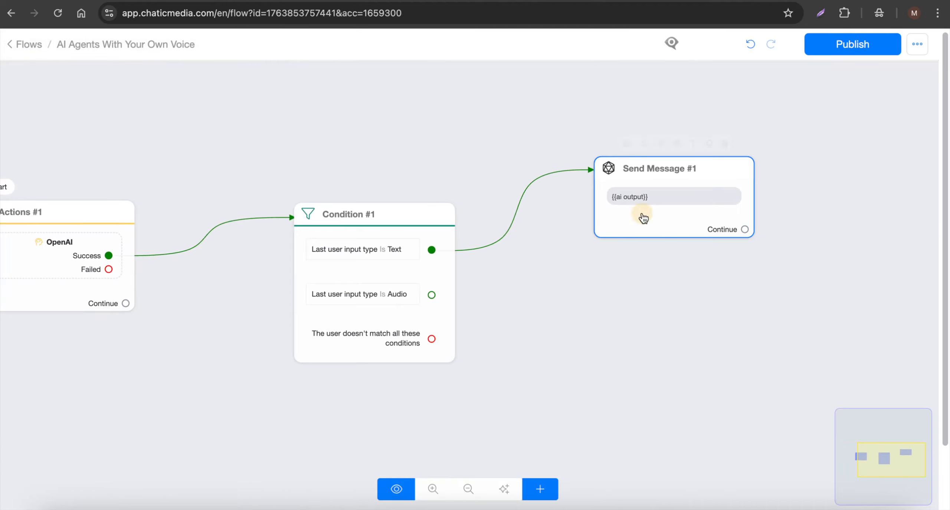
drag(643, 212, 614, 181)
click(392, 291)
scroll(397, 295, up, 1)
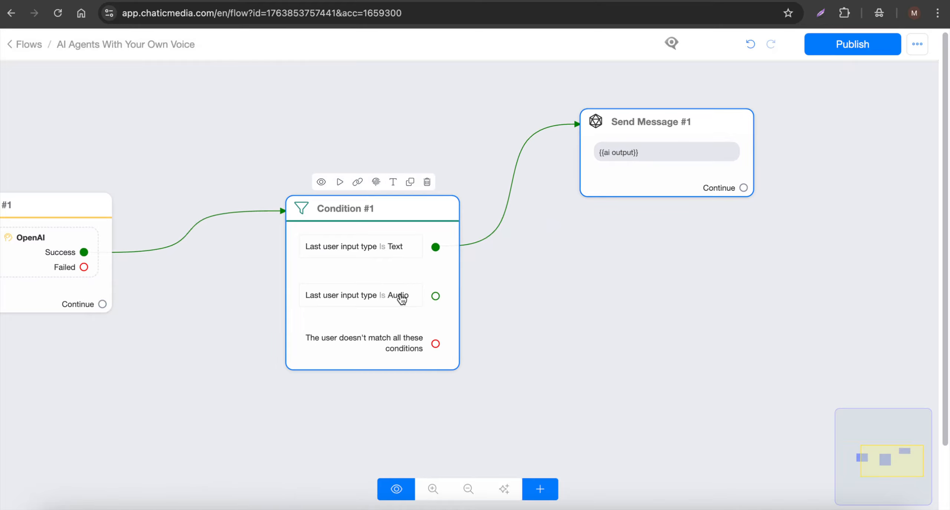
click(674, 140)
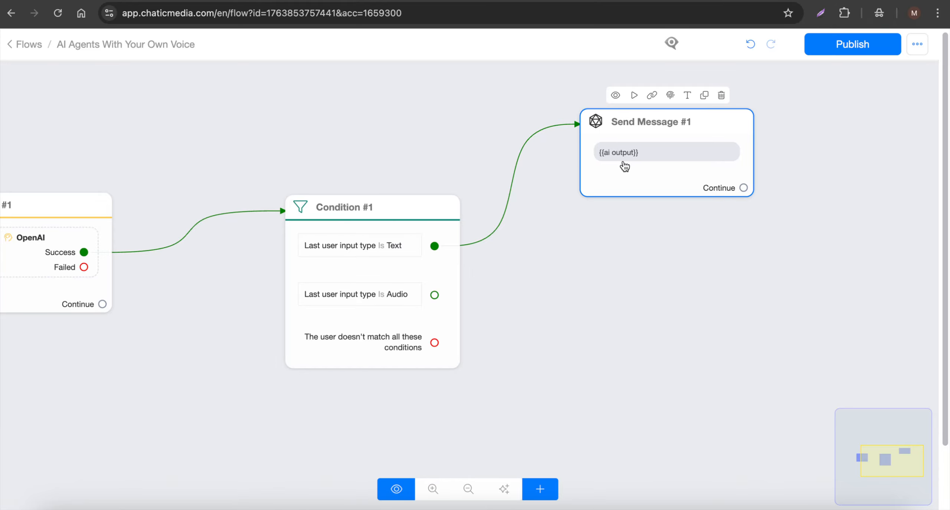
scroll(668, 115, down, 1)
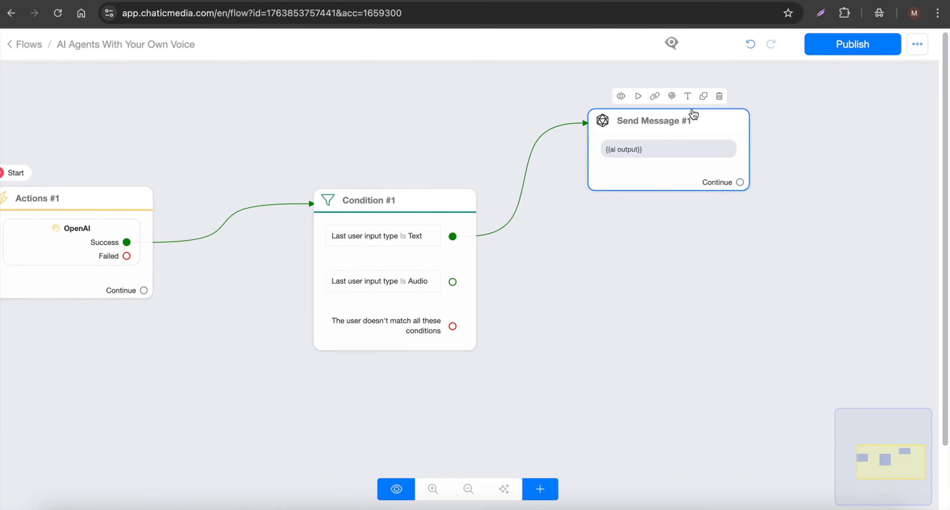
click(416, 277)
drag(416, 277, 336, 278)
scroll(353, 287, up, 1)
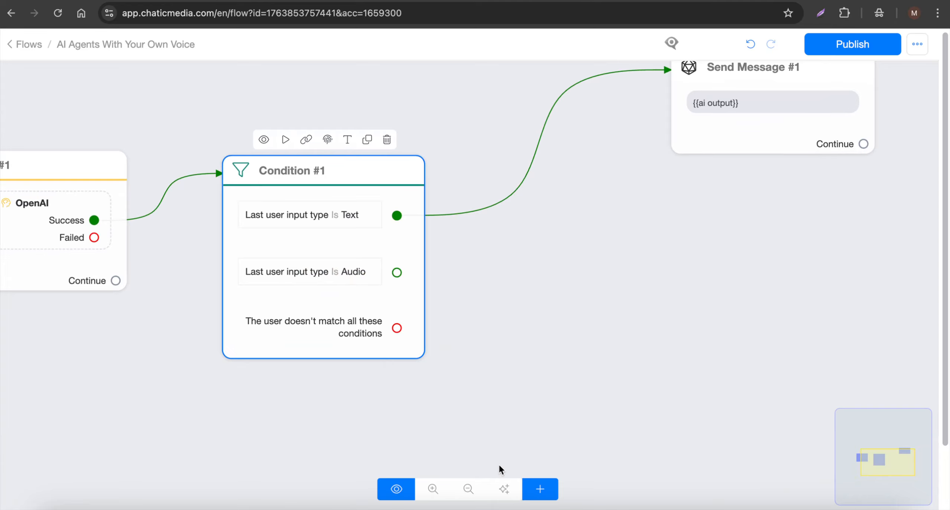
Add a new Actions block below the Send Message block and give it an ElevenLabs action
click(540, 488)
click(596, 321)
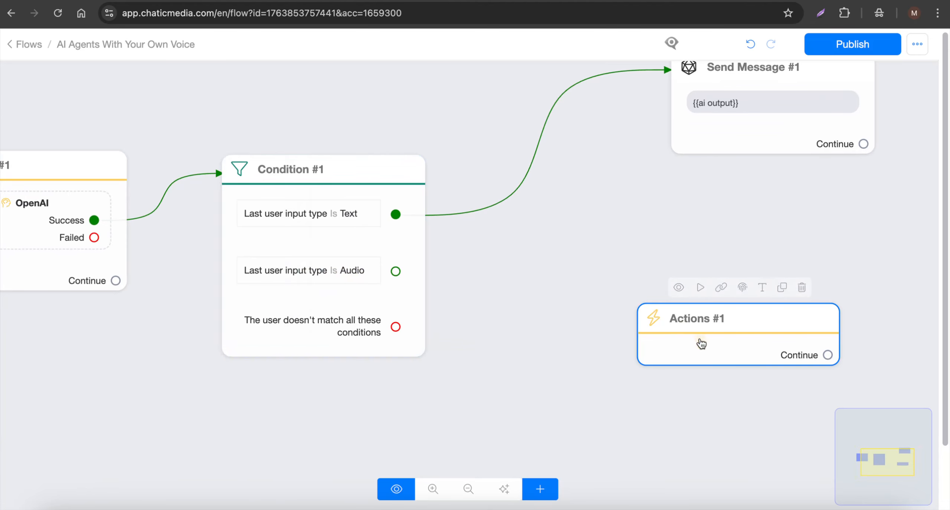
click(702, 343)
click(72, 196)
click(75, 230)
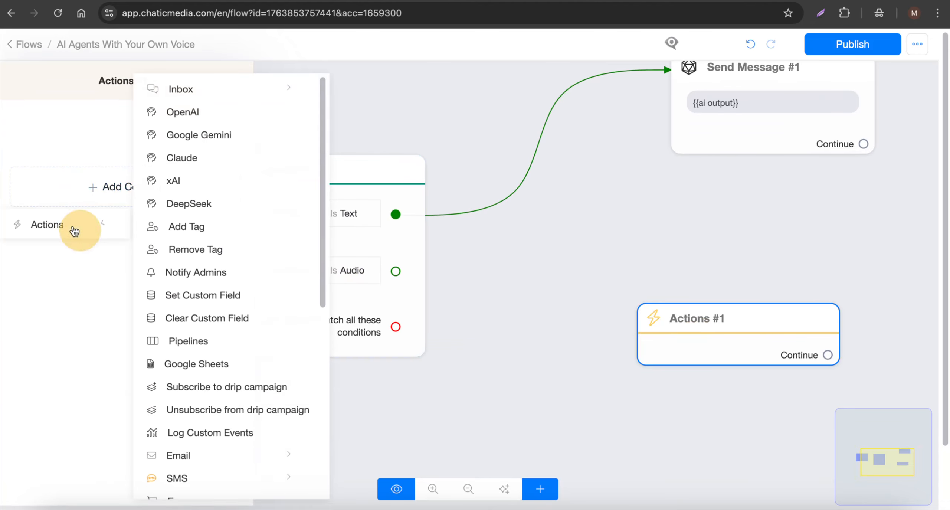
scroll(218, 376, down, 10)
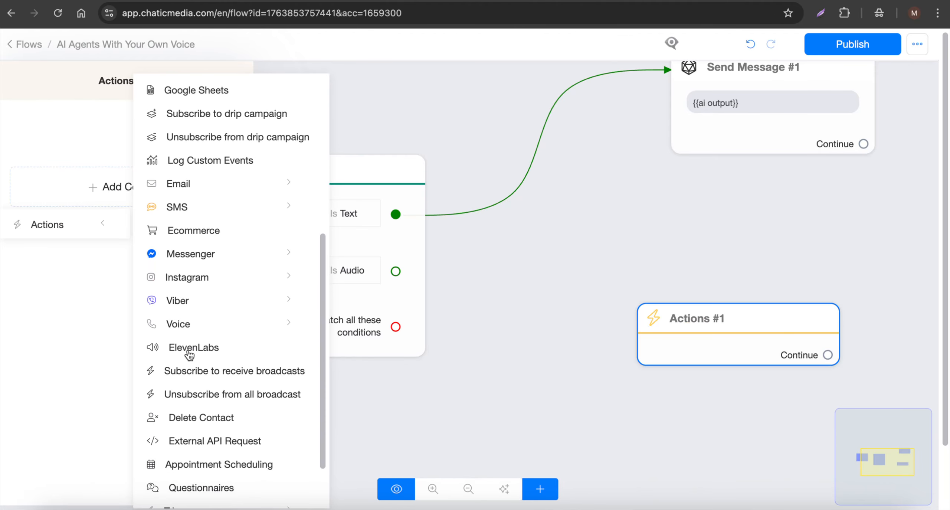
click(191, 349)
Set the ElevenLabs action's input text to the custom field {{ai output}}
click(112, 140)
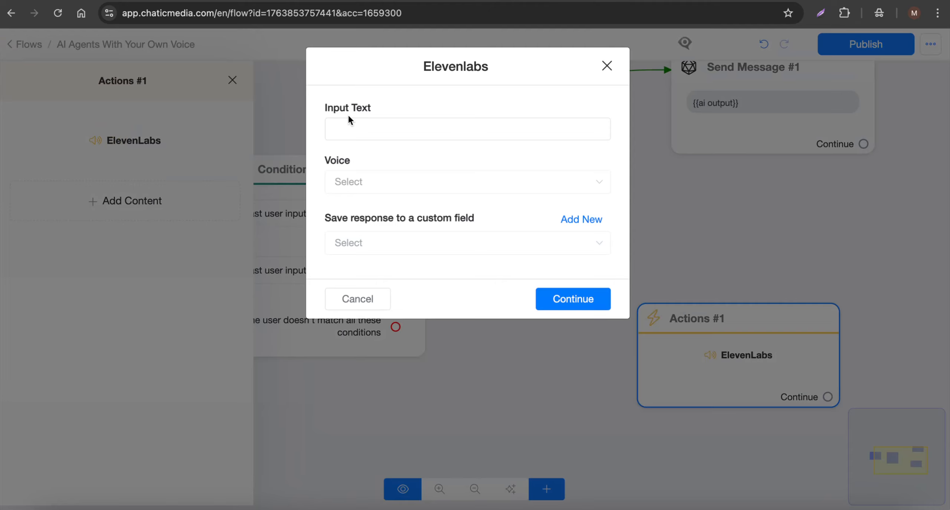
click(360, 126)
text({ai)
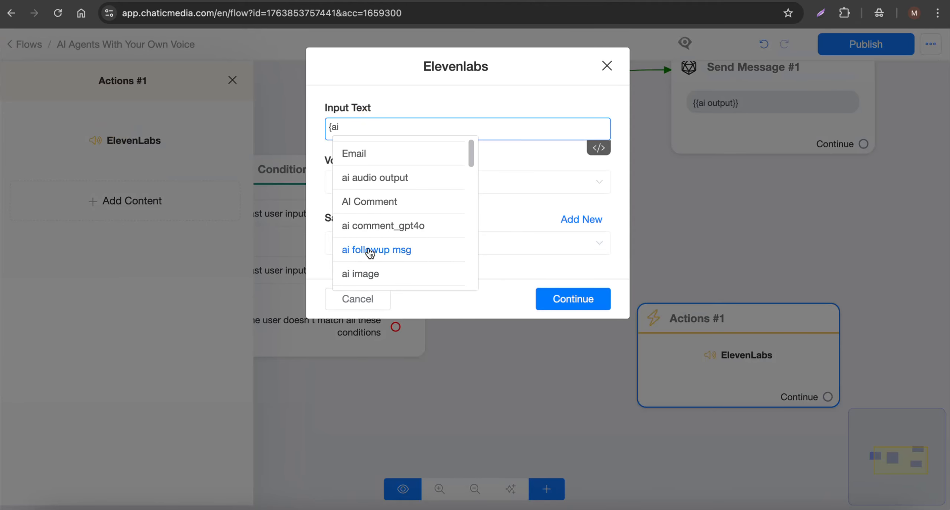
scroll(370, 252, down, 3)
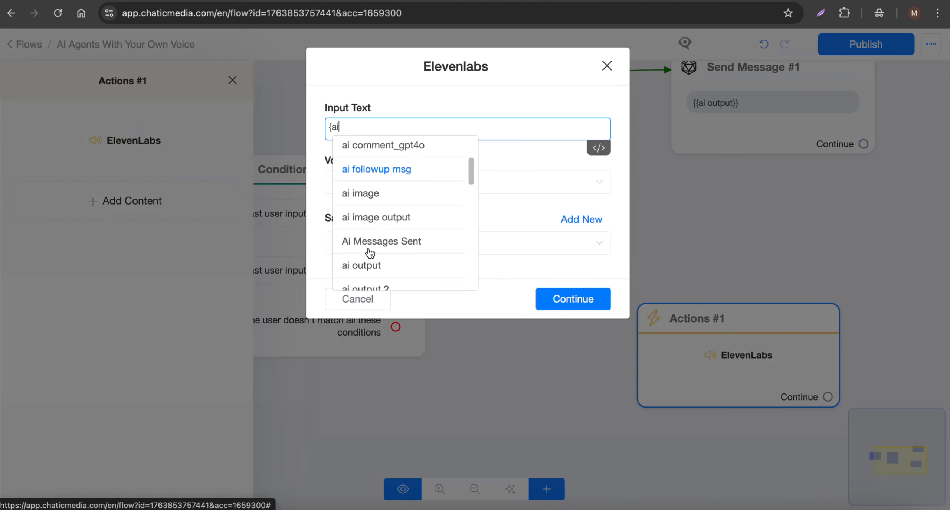
click(373, 256)
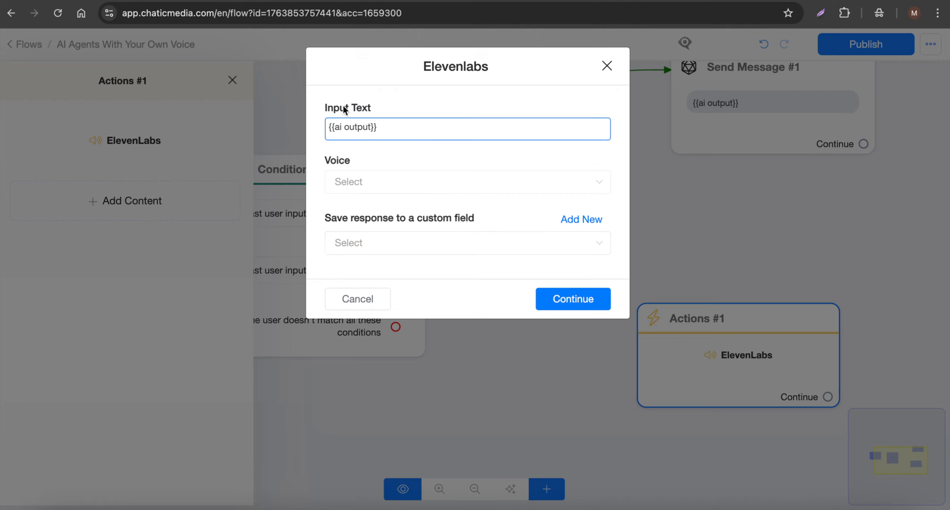
drag(413, 127, 288, 117)
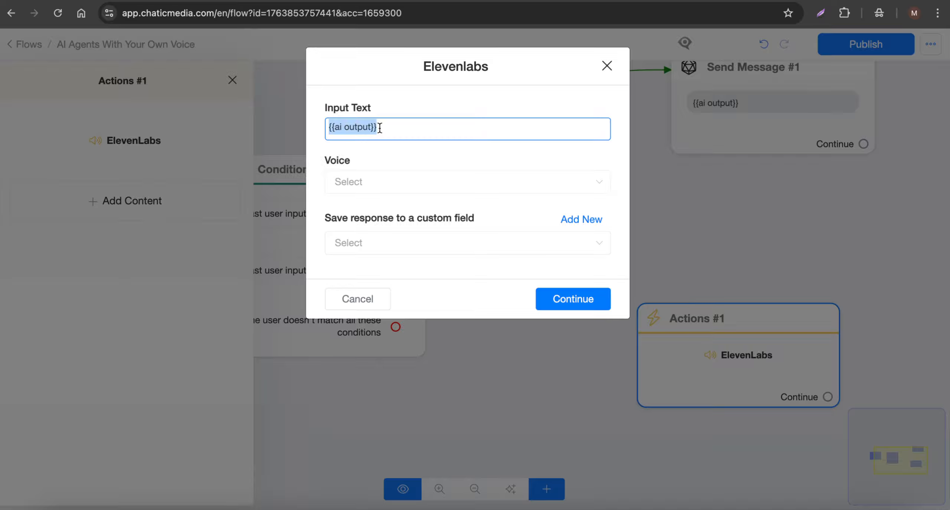
Set the ElevenLabs action's voice to the custom voice My Voice
click(368, 188)
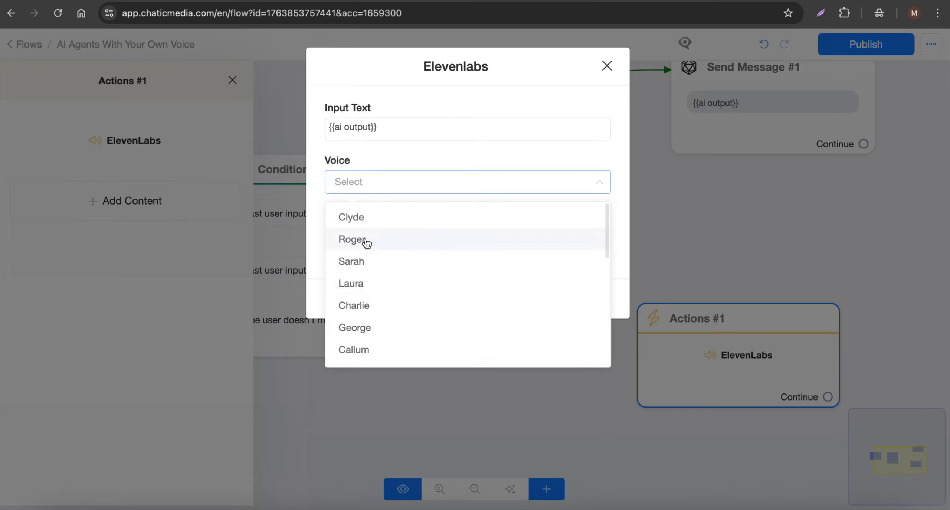
scroll(379, 304, down, 5)
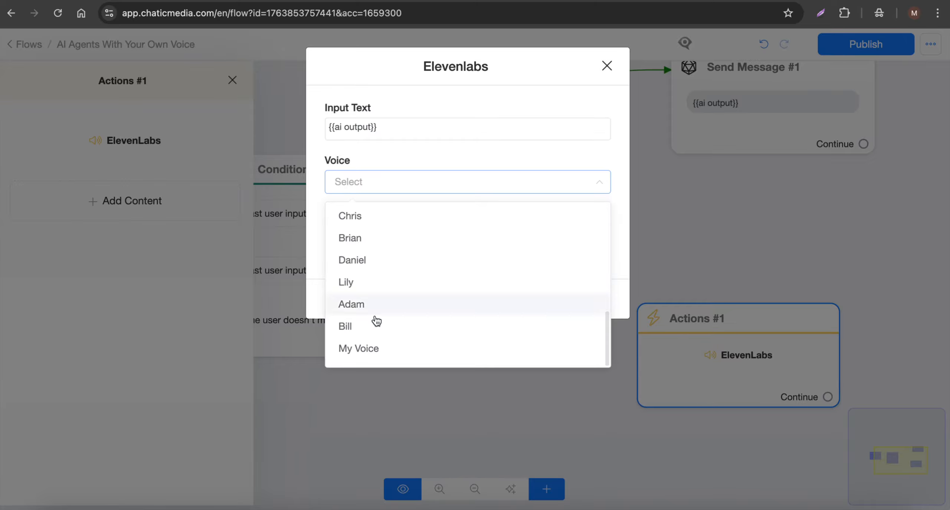
click(356, 351)
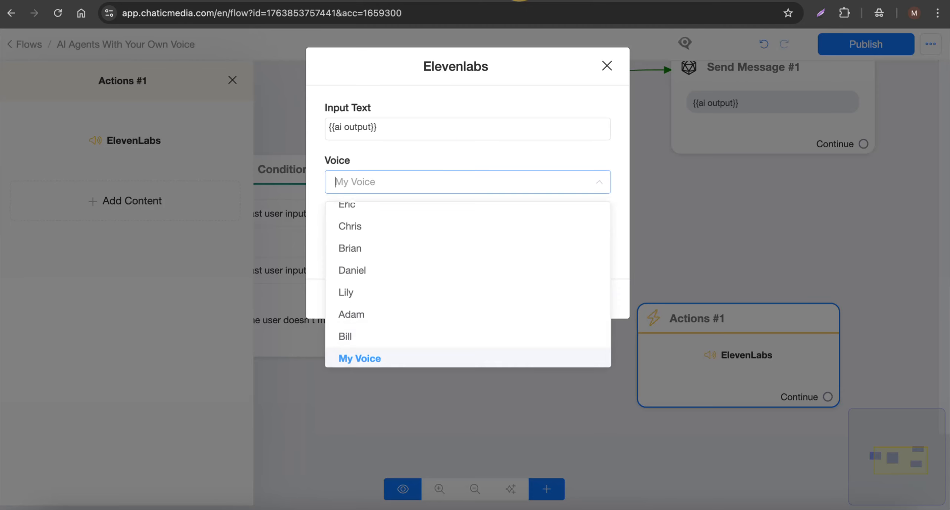
click(394, 361)
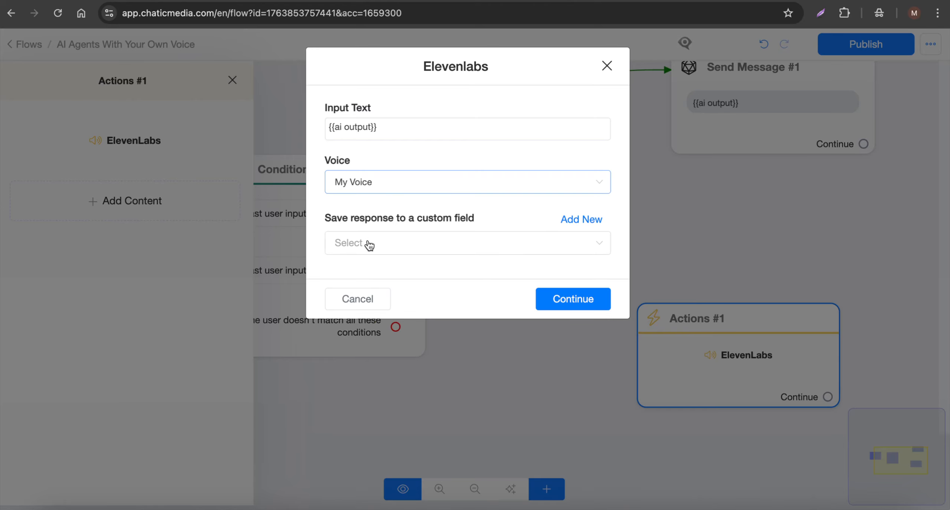
Save the ElevenLabs response to the custom field my voice and confirm the action's settings
click(416, 241)
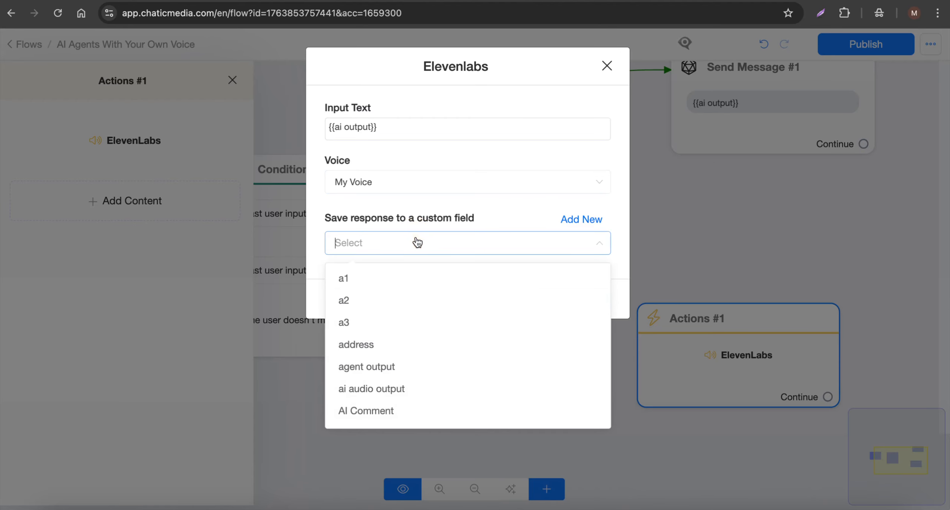
text(voic)
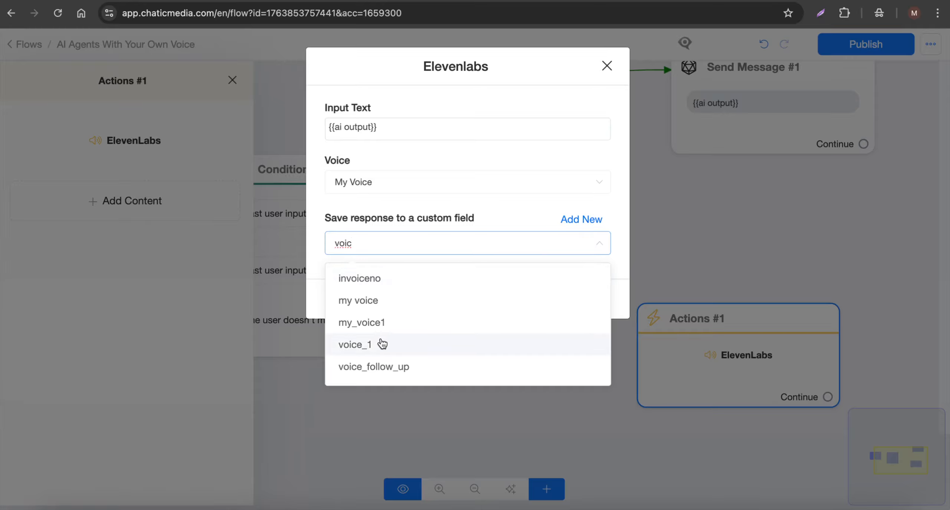
click(370, 300)
click(566, 307)
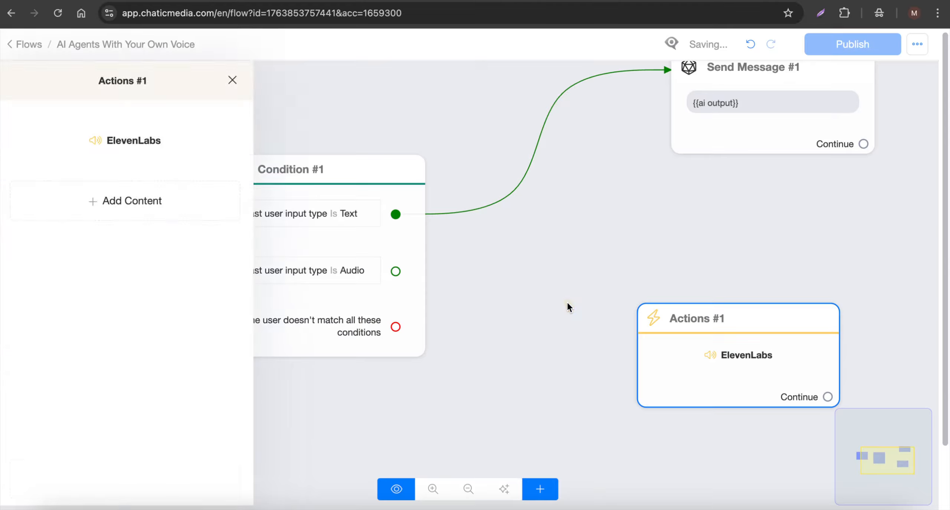
Connect the Condition block's Last user input type Is Audio output to the ElevenLabs Actions block
drag(395, 271, 646, 314)
drag(810, 312, 501, 318)
drag(441, 140, 365, 148)
click(303, 302)
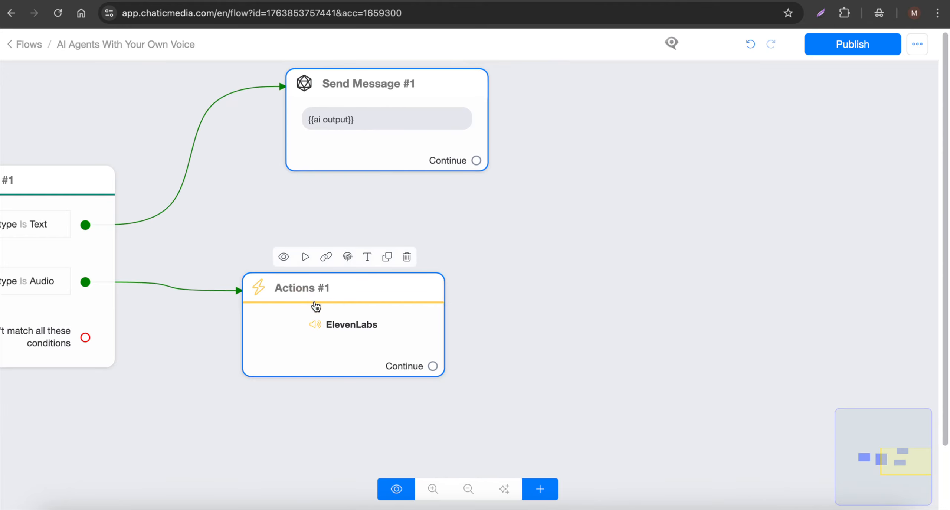
Create a Send Message block from the ElevenLabs block's Continue output and add Audio file content to it
drag(433, 365, 600, 237)
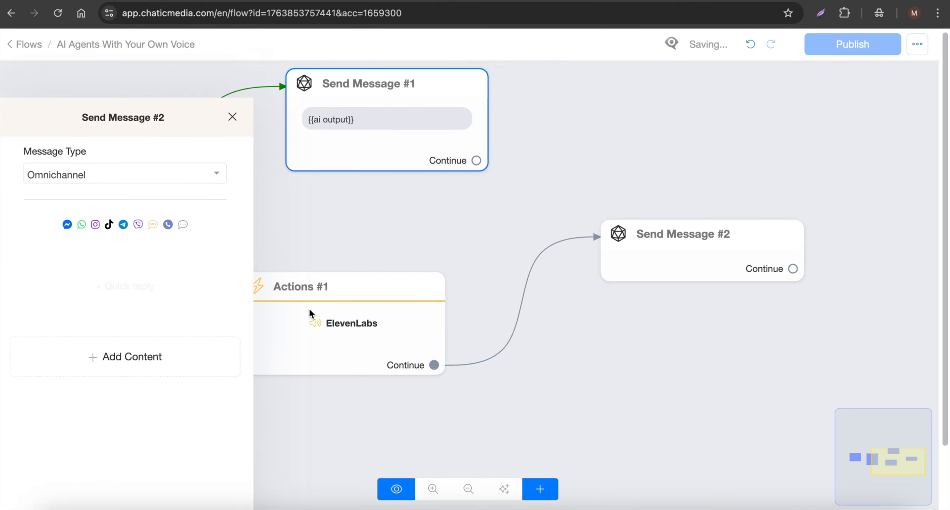
click(130, 327)
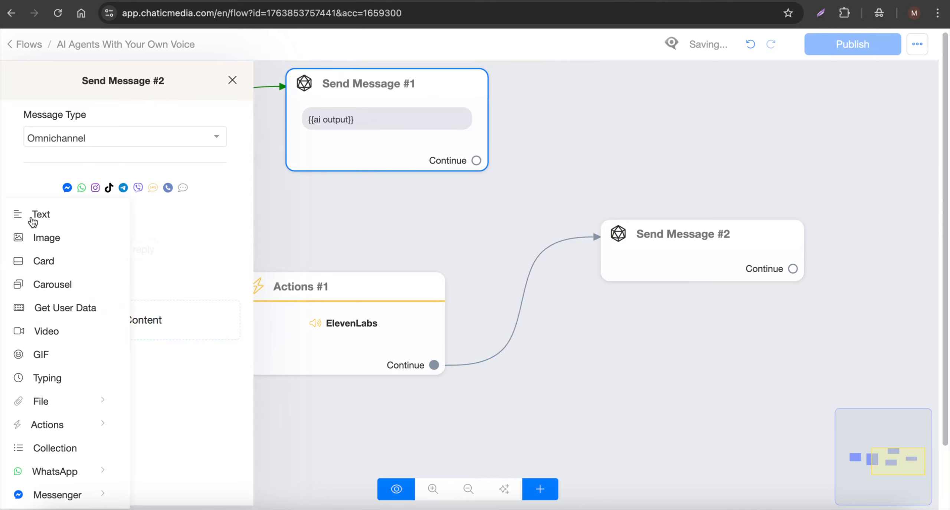
mouse_move(58, 403)
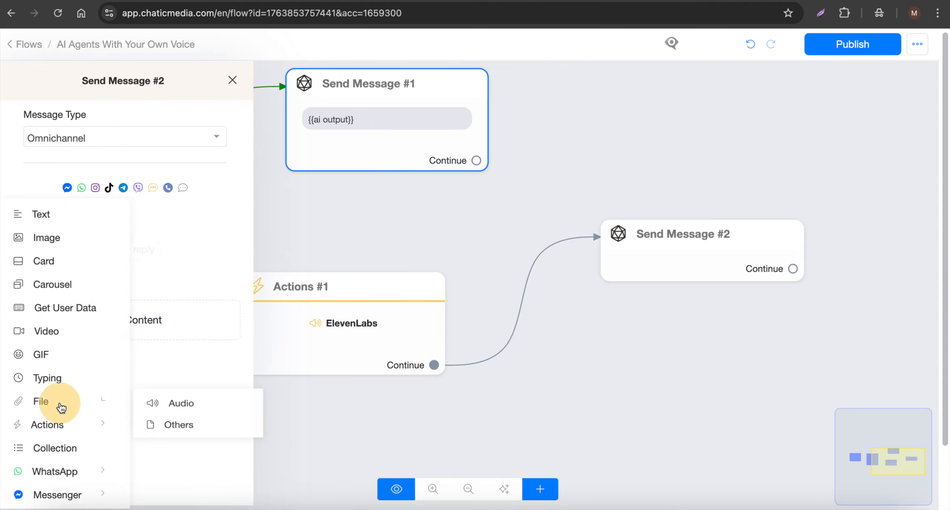
click(159, 403)
click(163, 278)
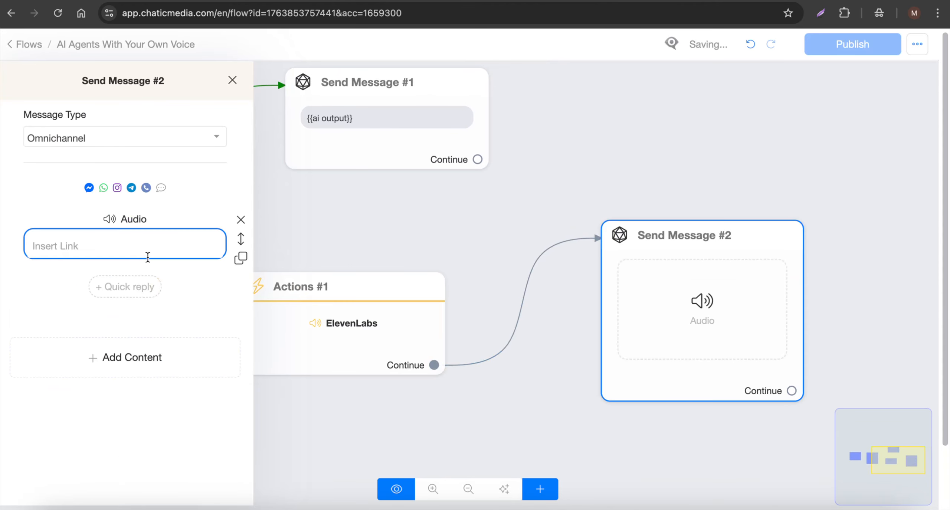
Set the new message's audio link to the custom field {{my voice}}
click(139, 250)
text({my)
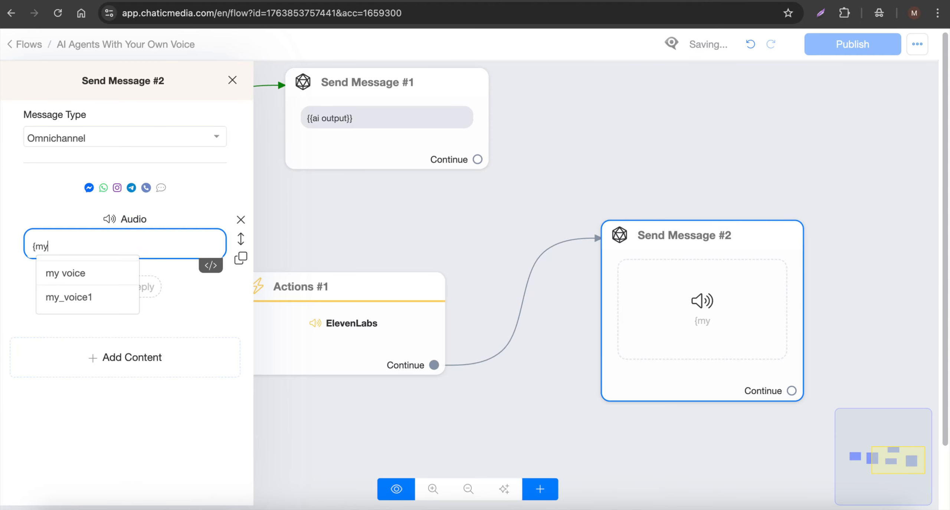
click(78, 273)
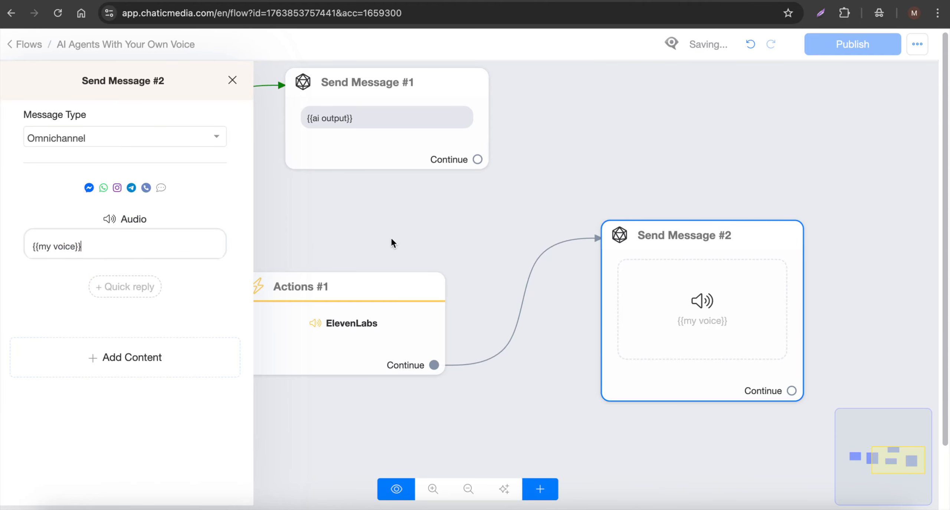
click(390, 241)
Examine the flow's text and audio branches, from the OpenAI action through the Condition block to the two Send Message blocks
scroll(706, 282, down, 3)
scroll(723, 288, down, 3)
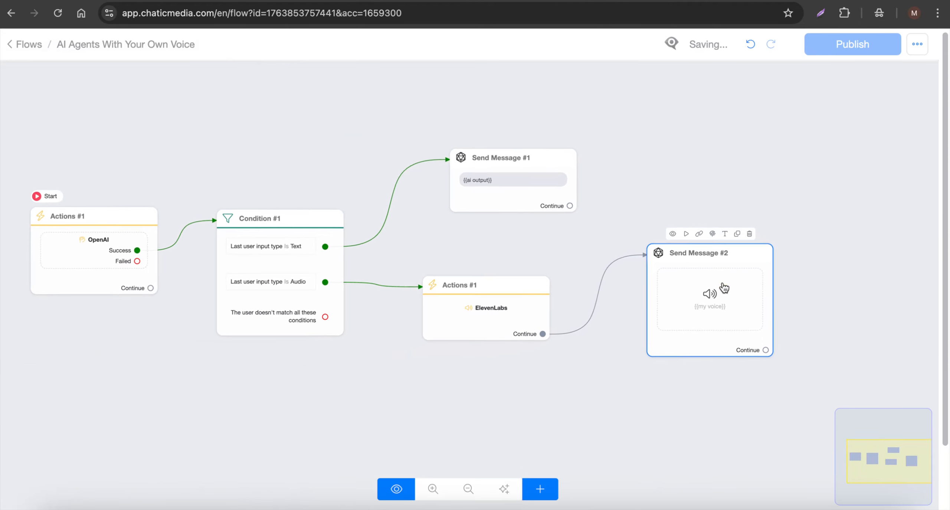
click(255, 282)
scroll(260, 282, up, 3)
click(809, 311)
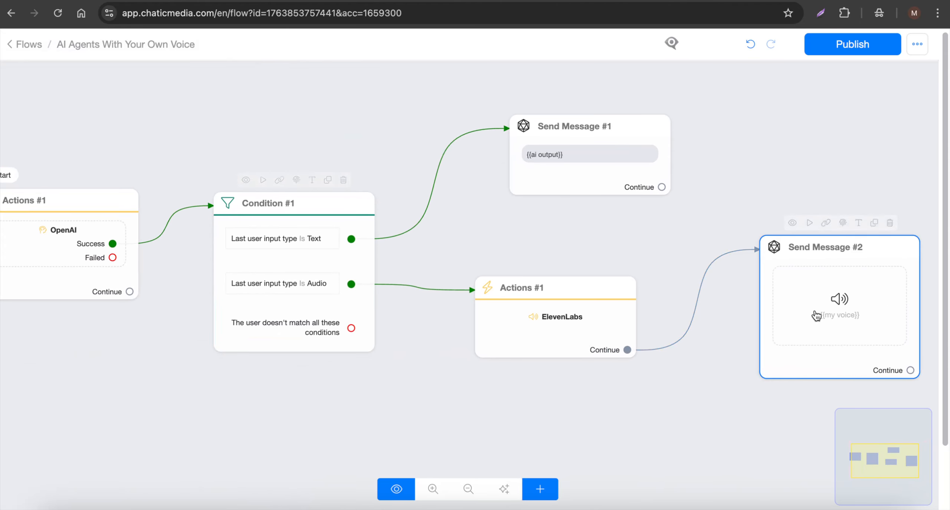
scroll(816, 310, up, 2)
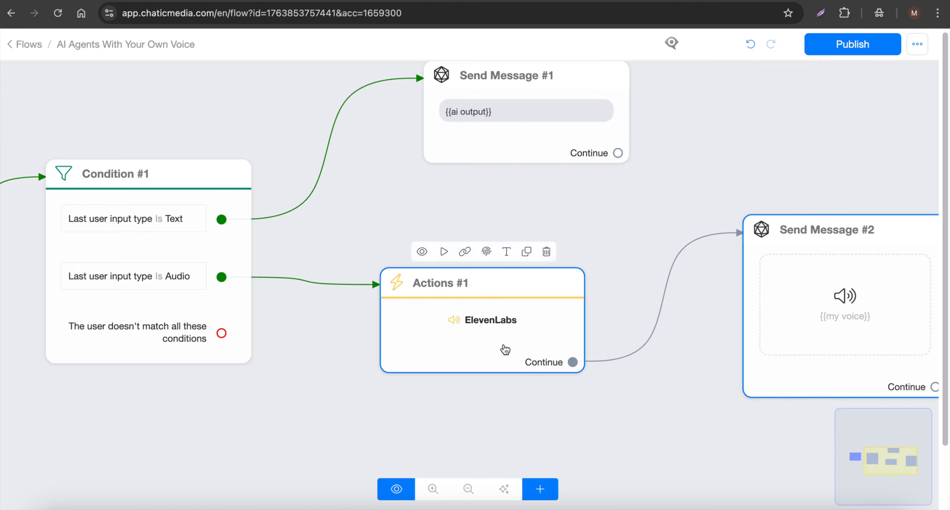
scroll(503, 350, down, 3)
drag(384, 262, 532, 178)
click(445, 273)
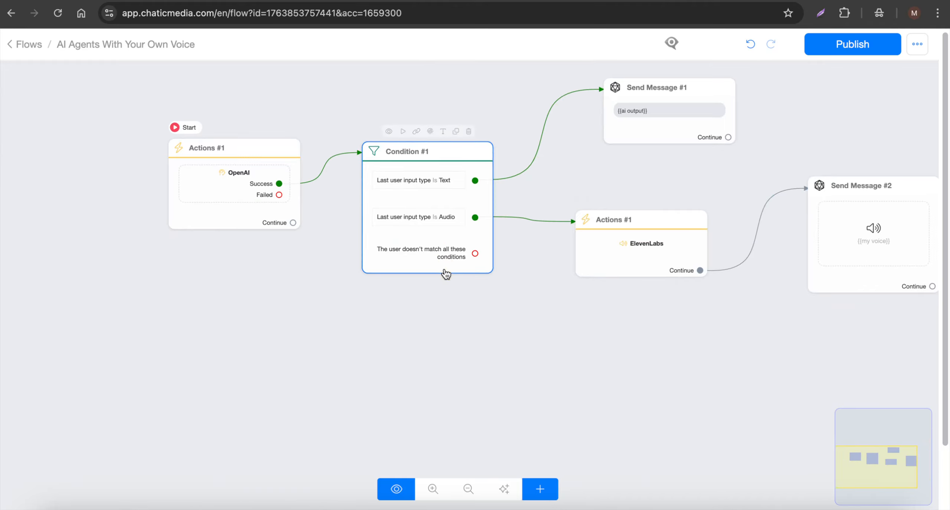
scroll(445, 273, up, 3)
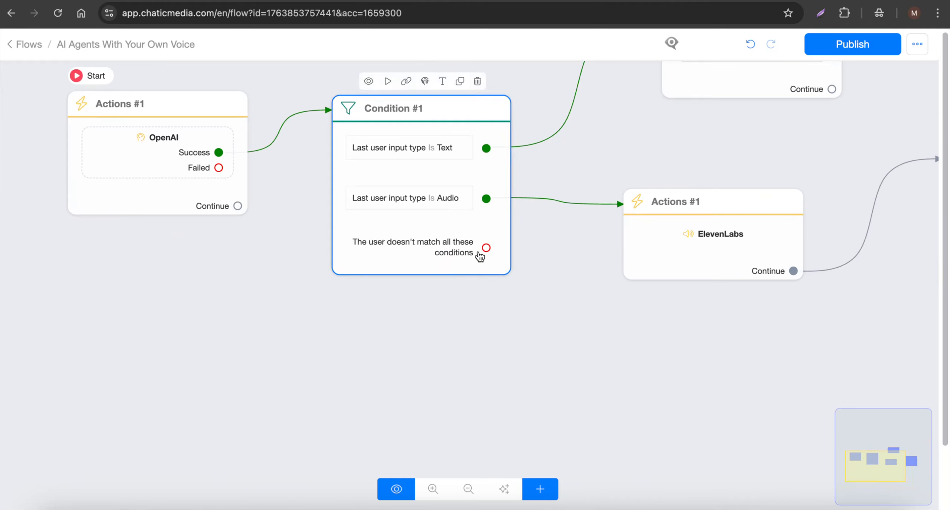
Add a new Actions block and place it below the Condition block
click(540, 489)
click(573, 330)
click(664, 333)
drag(664, 333, 293, 378)
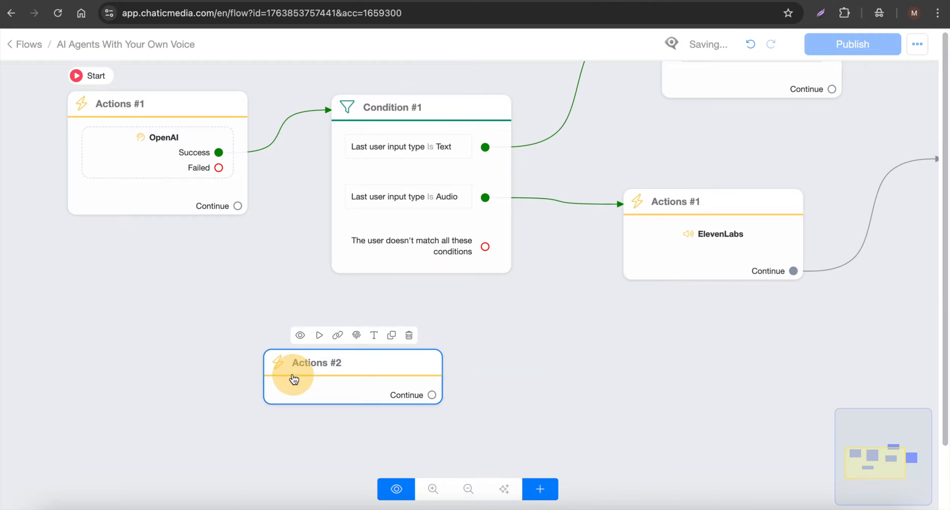
Give the new Actions block an Assign Conversation to an Admin action and choose an individual admin as the assignee
click(292, 378)
click(42, 223)
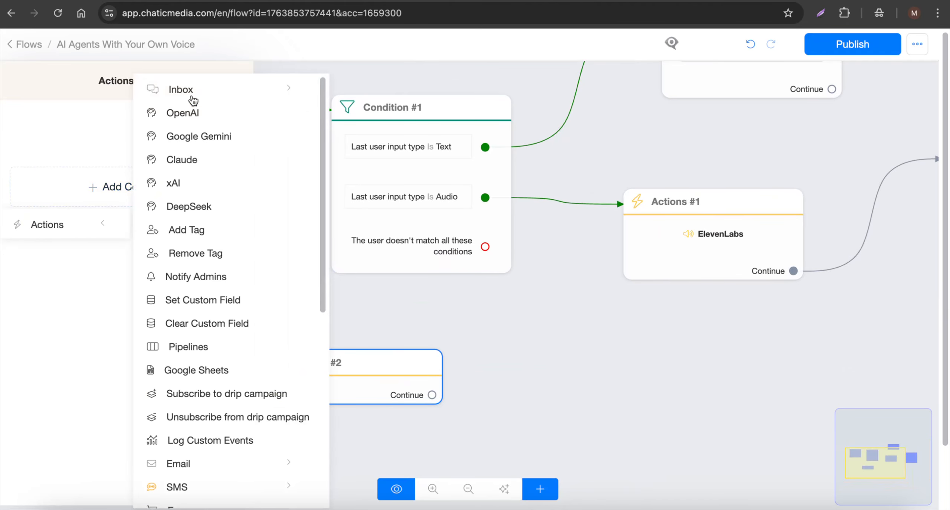
click(204, 89)
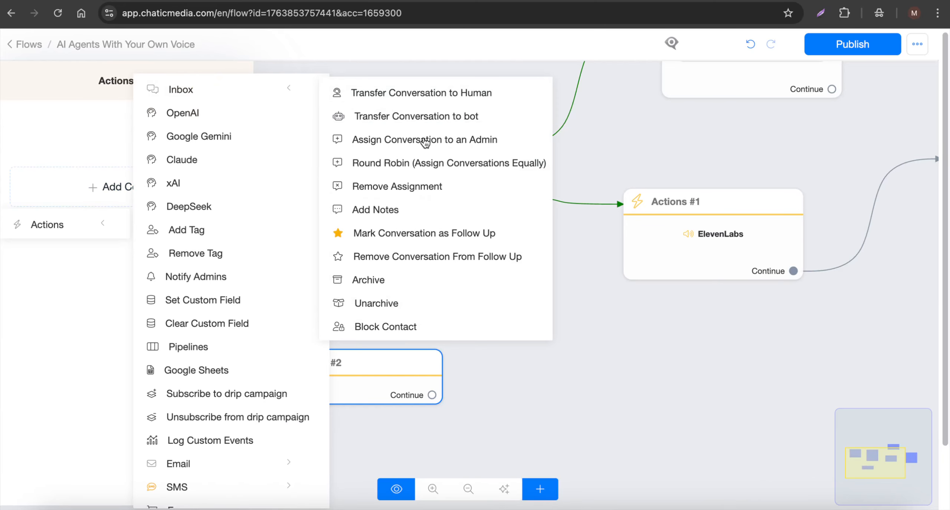
click(395, 148)
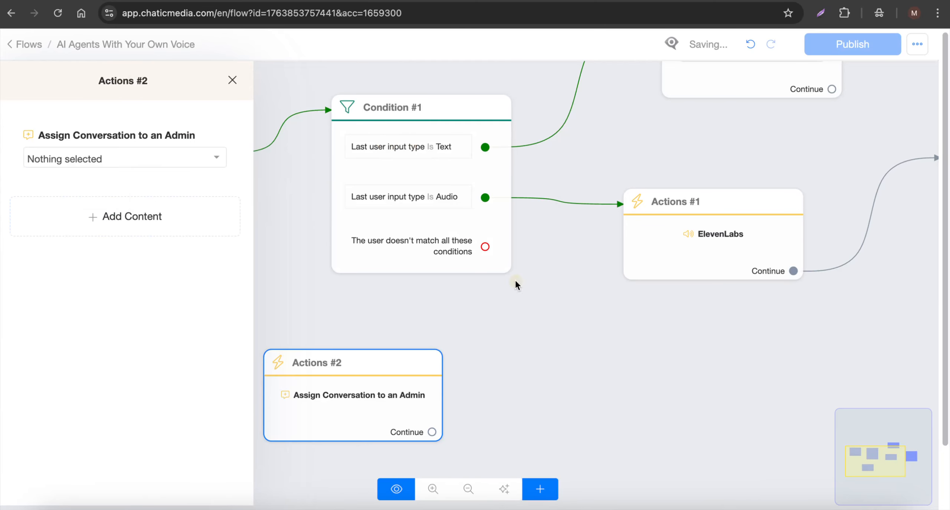
click(515, 279)
click(334, 385)
click(127, 162)
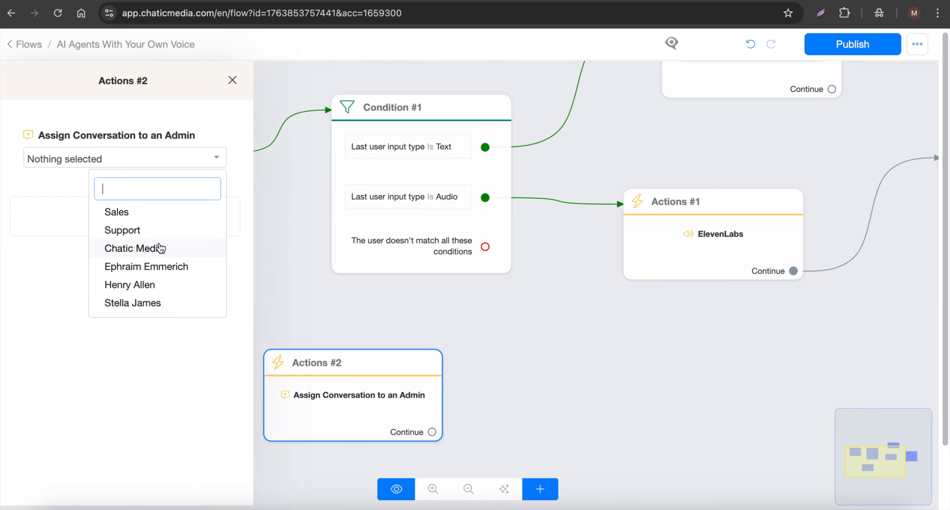
click(151, 285)
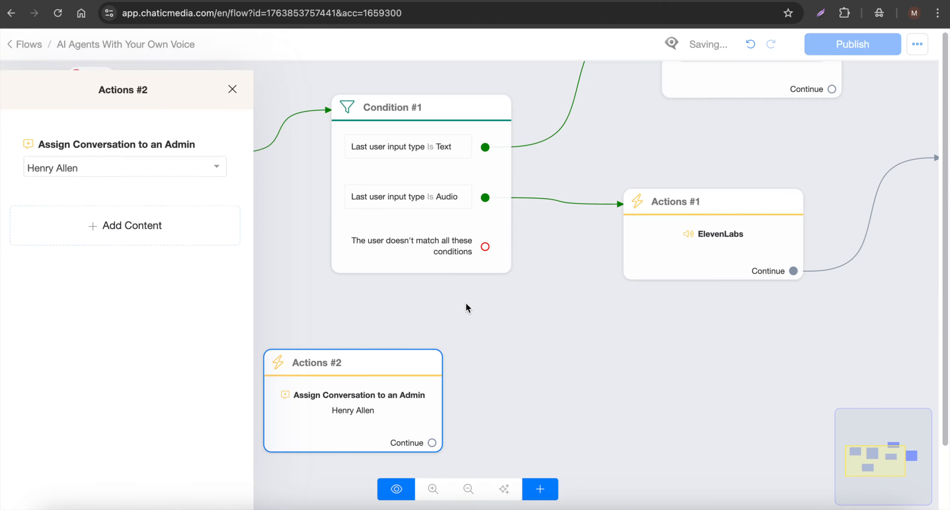
Connect the Condition block's no-match output and the OpenAI action's Failed output to the admin assignment block
click(485, 248)
drag(486, 249, 413, 415)
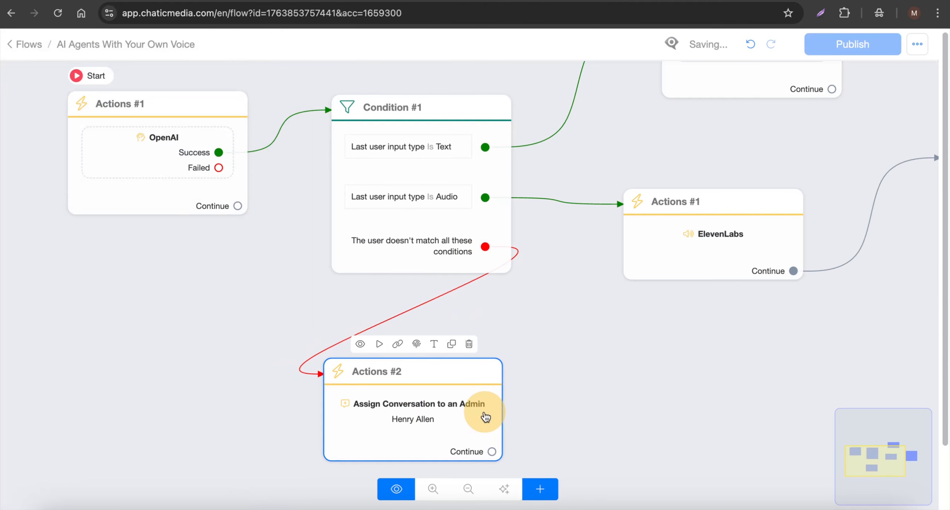
click(217, 170)
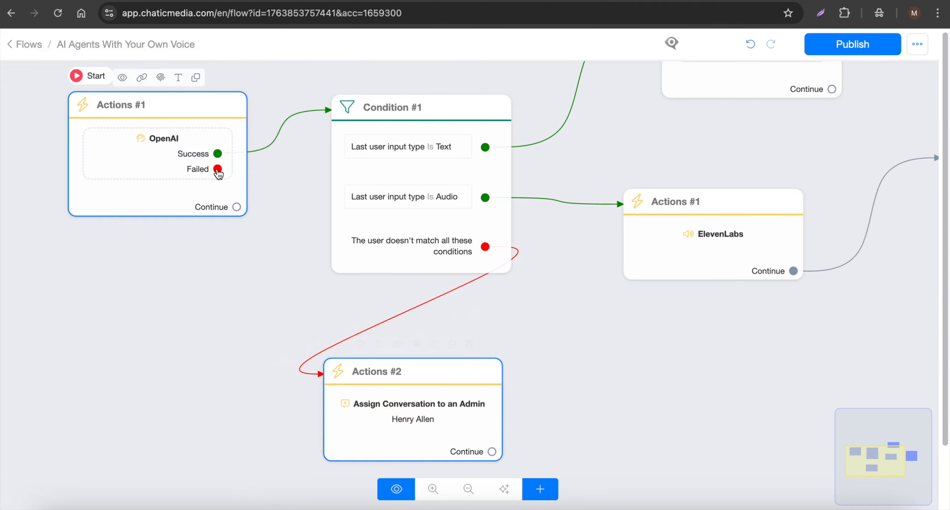
drag(217, 170, 392, 372)
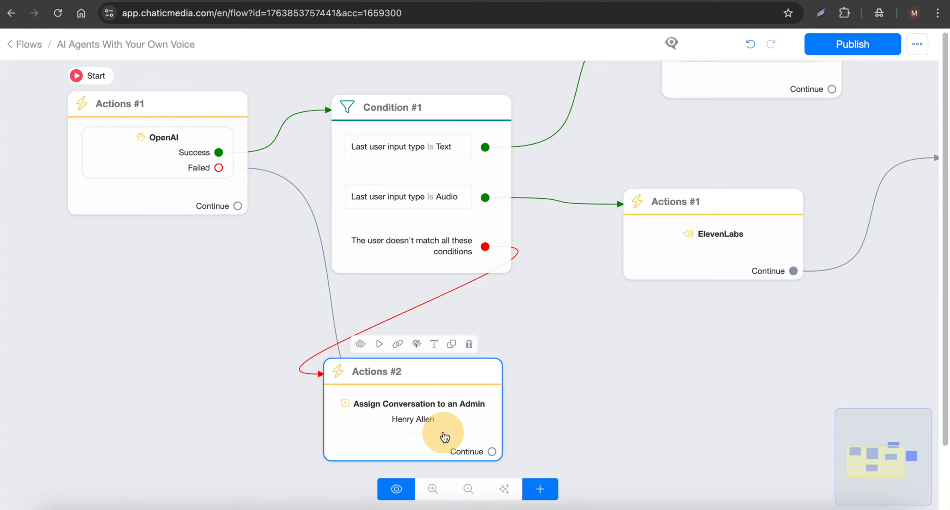
mouse_move(403, 415)
mouse_down()
mouse_move(465, 408)
mouse_move(403, 410)
mouse_up()
Move the Condition block slightly higher on the canvas and publish the flow
scroll(205, 337, down, 5)
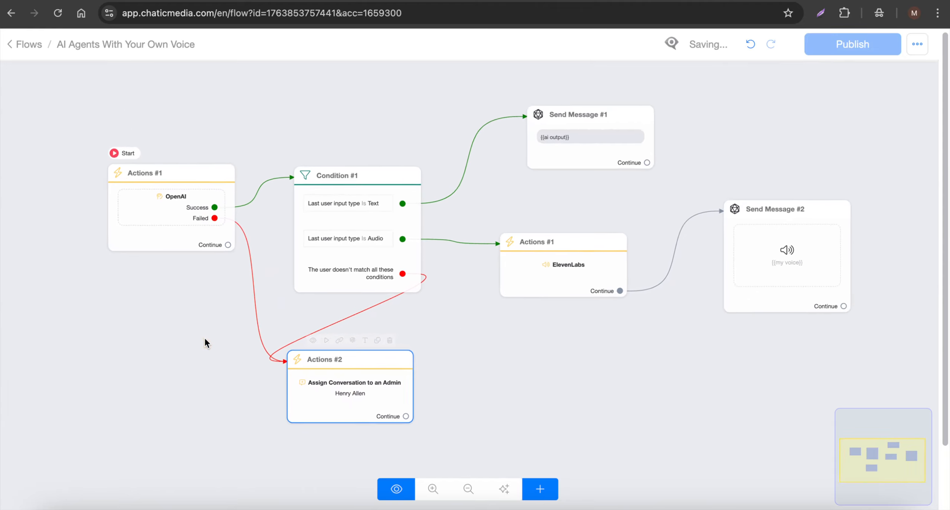
drag(356, 252, 362, 221)
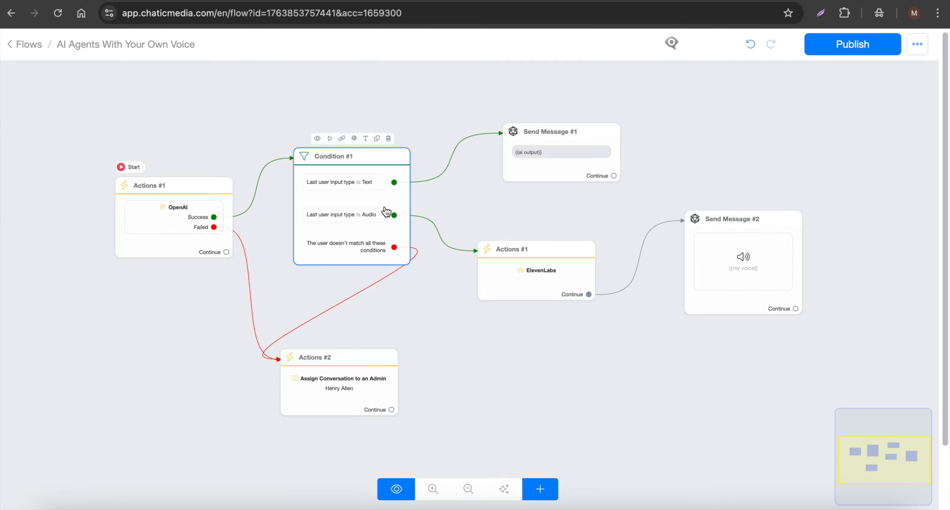
scroll(361, 178, up, 3)
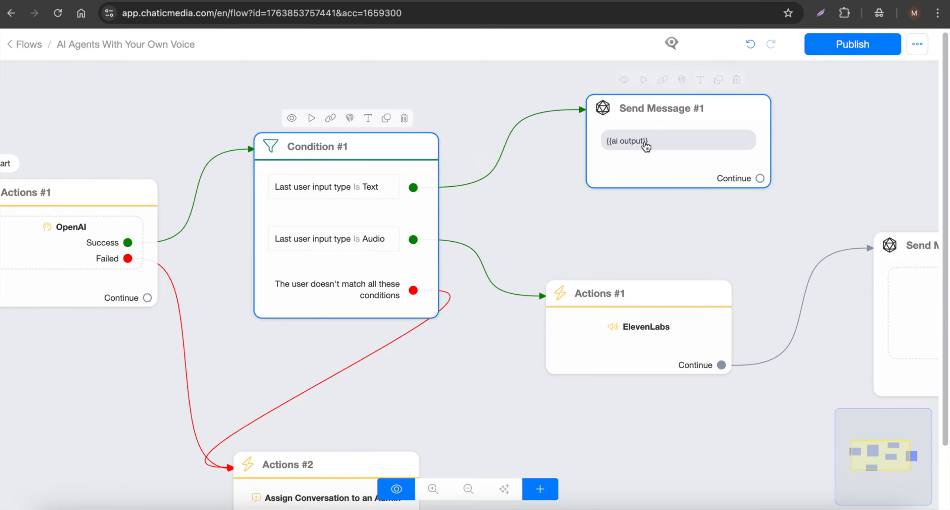
scroll(645, 147, down, 2)
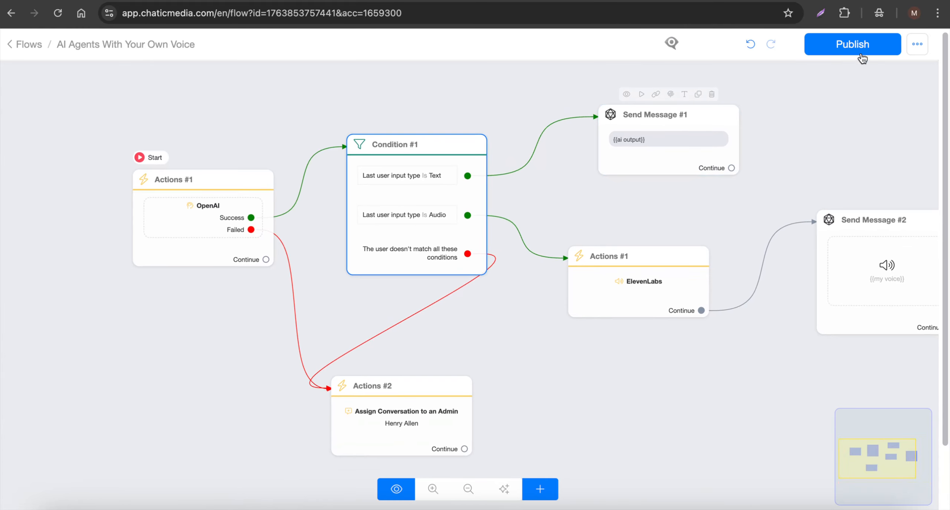
click(867, 43)
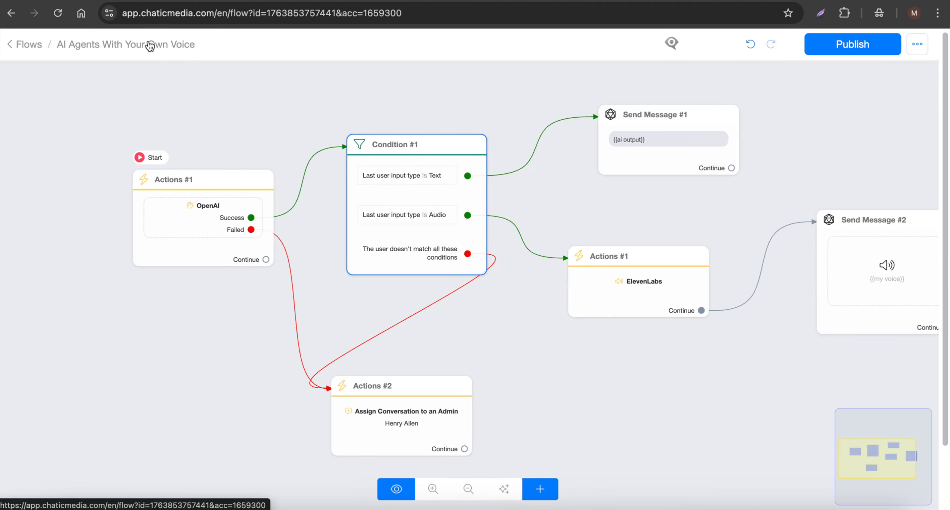
Leave the flow editor for the Flows list and open the account's Settings page
click(25, 45)
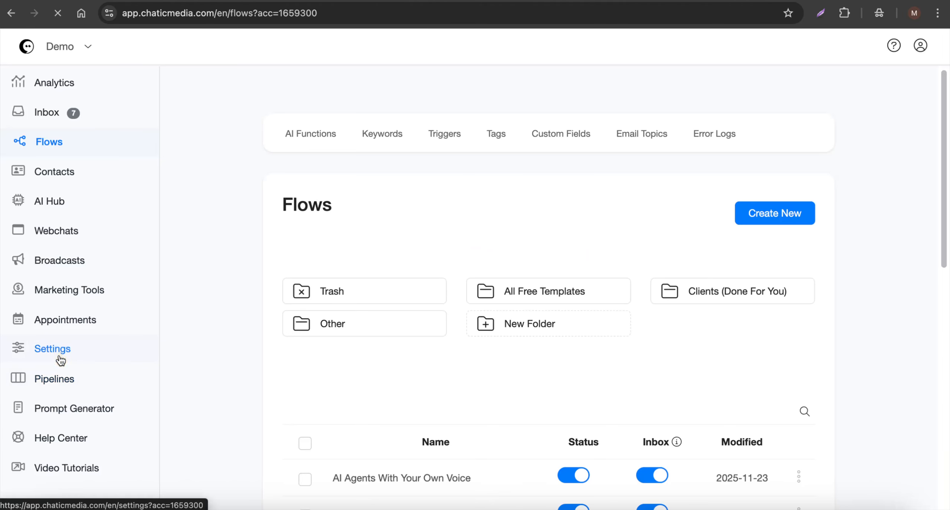
click(59, 356)
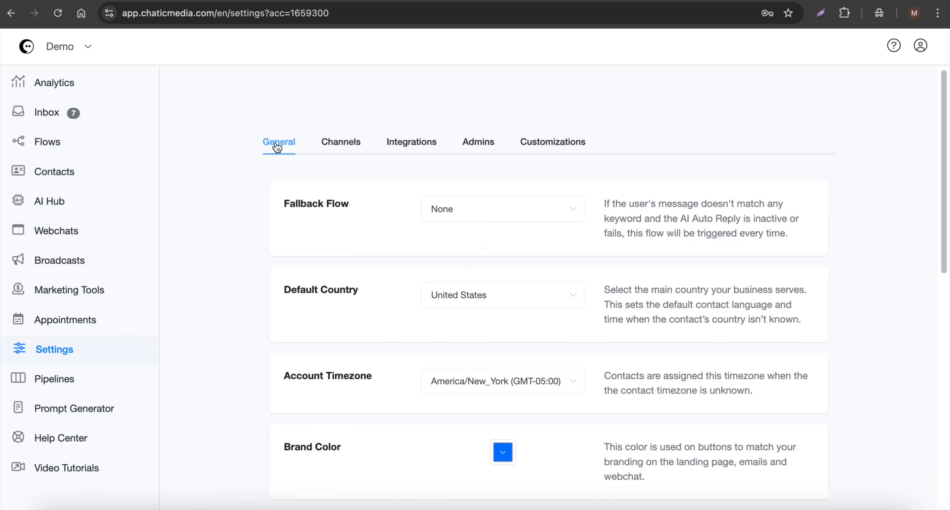
Set the account's Fallback Flow to AI Agents With Your Own Voice and save the general settings
drag(351, 204, 236, 208)
click(494, 214)
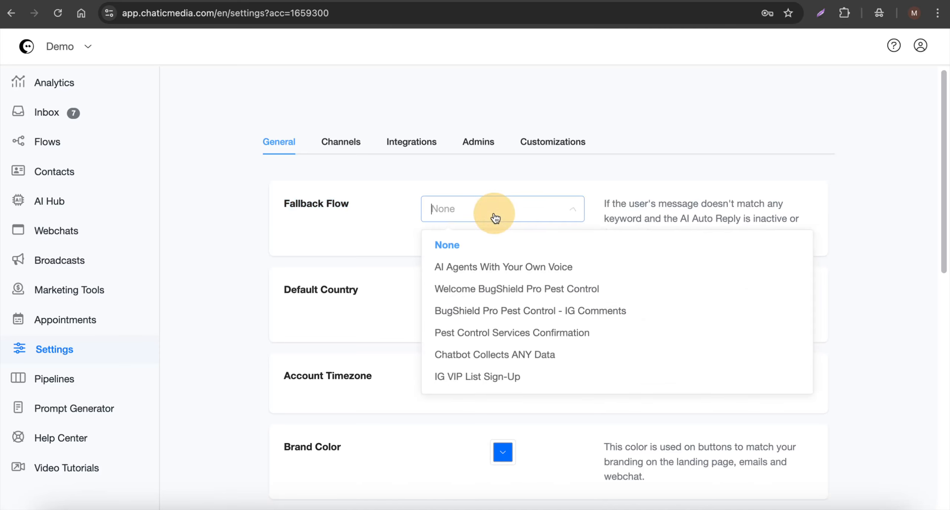
click(518, 274)
click(926, 44)
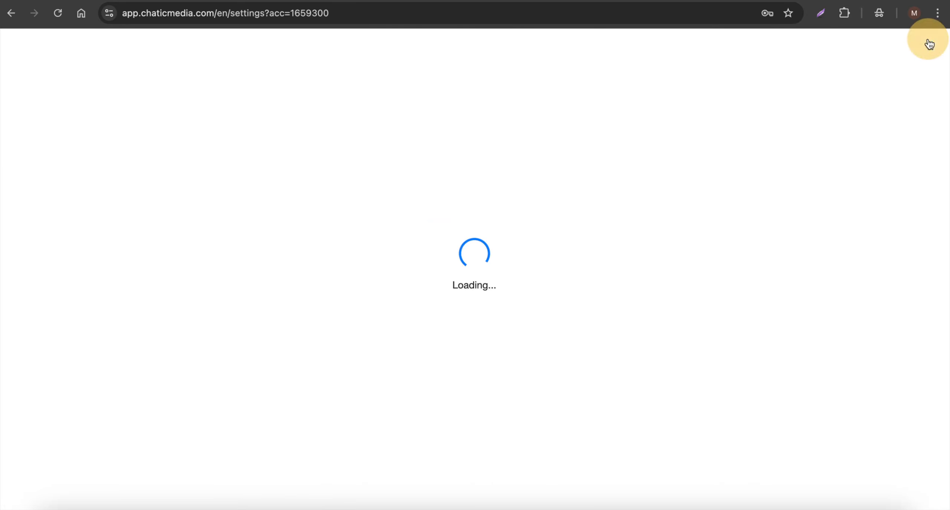
Open the OpenAI ChatGPT integration settings and review the AI Auto Reply option and its description
click(431, 147)
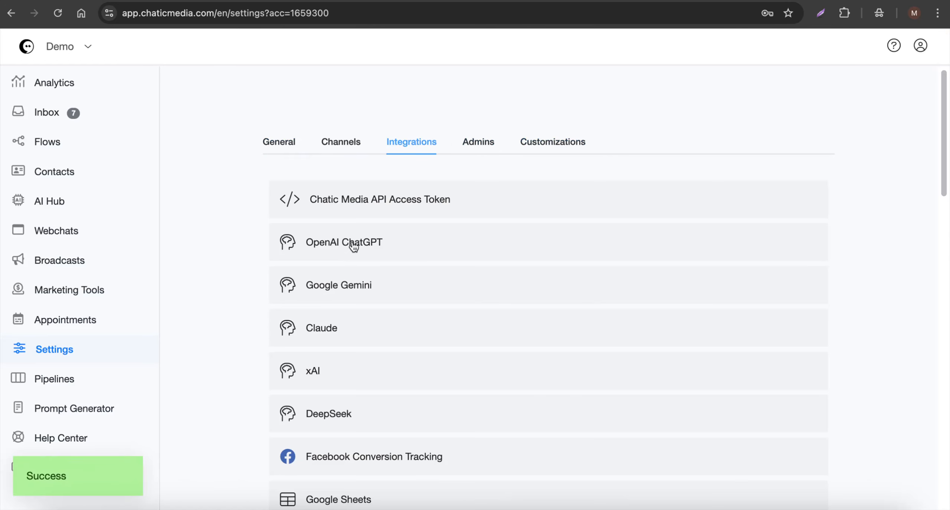
click(352, 244)
drag(293, 345, 368, 343)
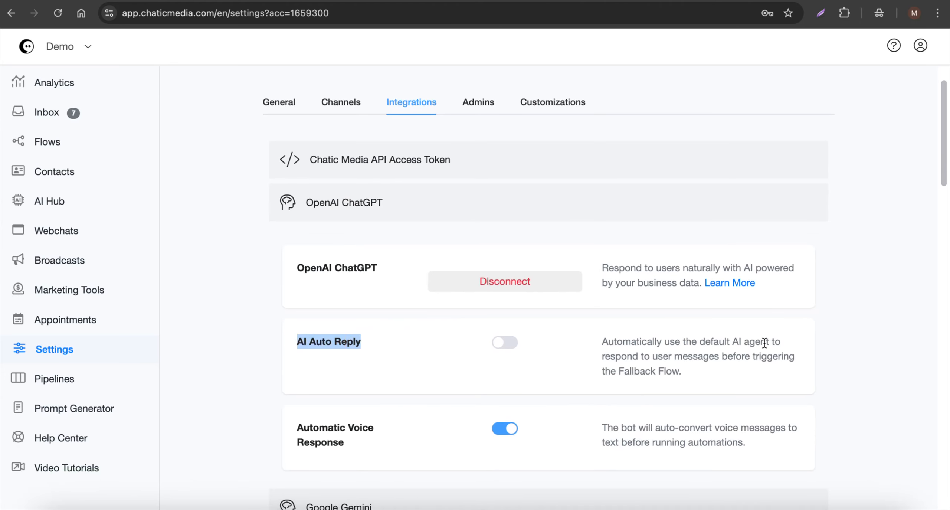
drag(716, 371, 591, 339)
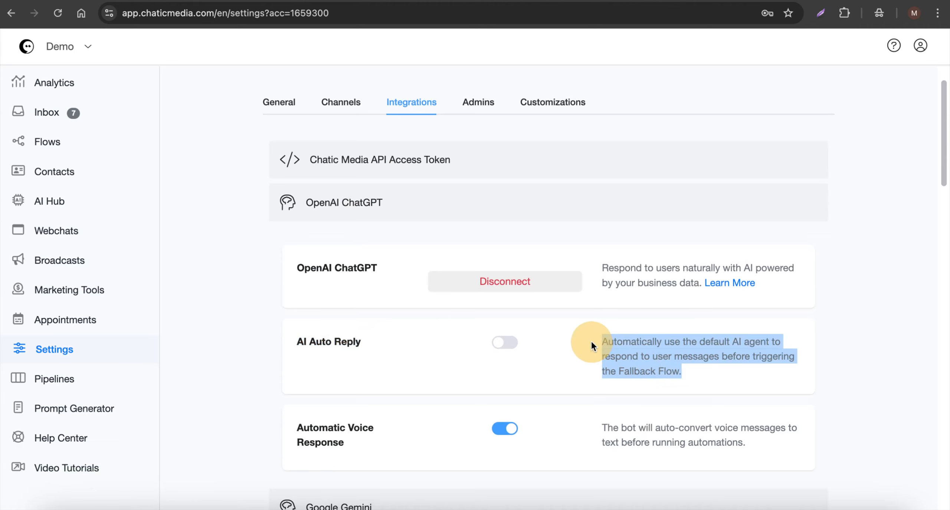
click(276, 106)
click(356, 102)
click(390, 102)
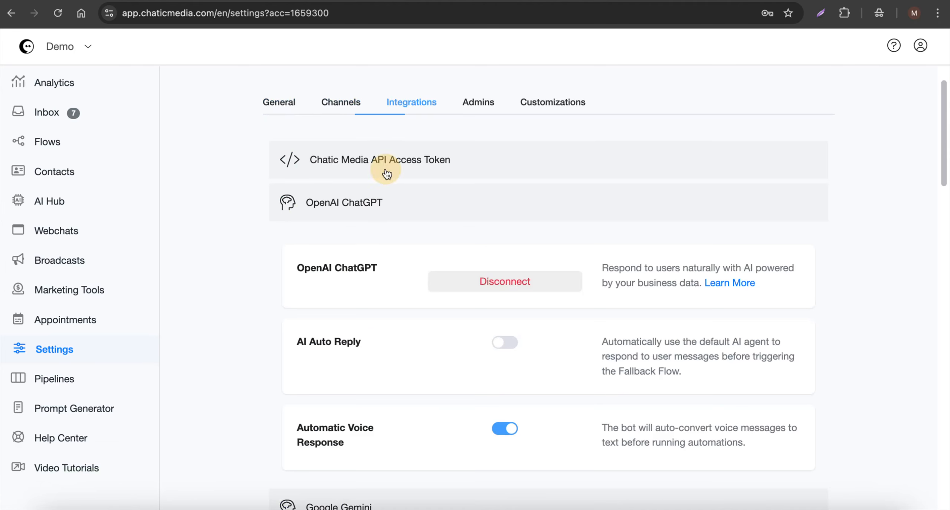
drag(367, 343, 253, 342)
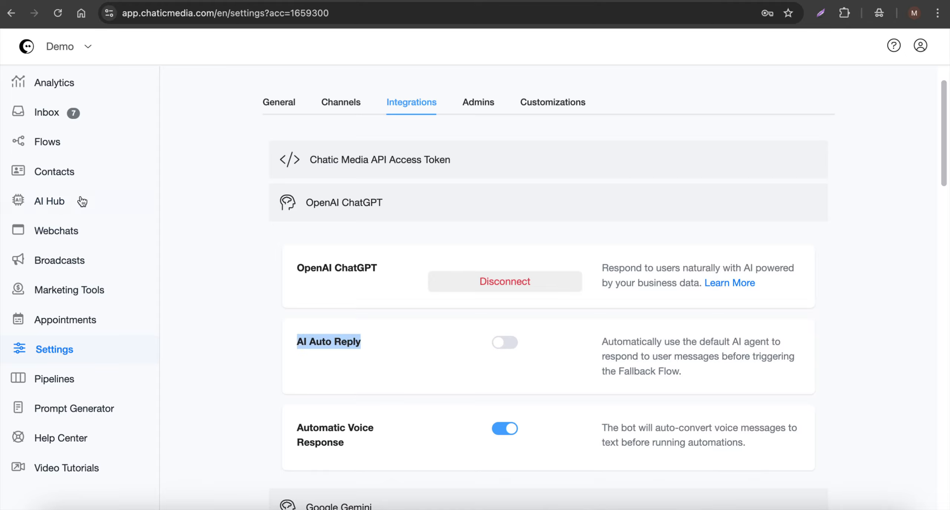
Review the BugShield Pro Pest Control agent's system message in AI Hub and leave it without saving
click(48, 201)
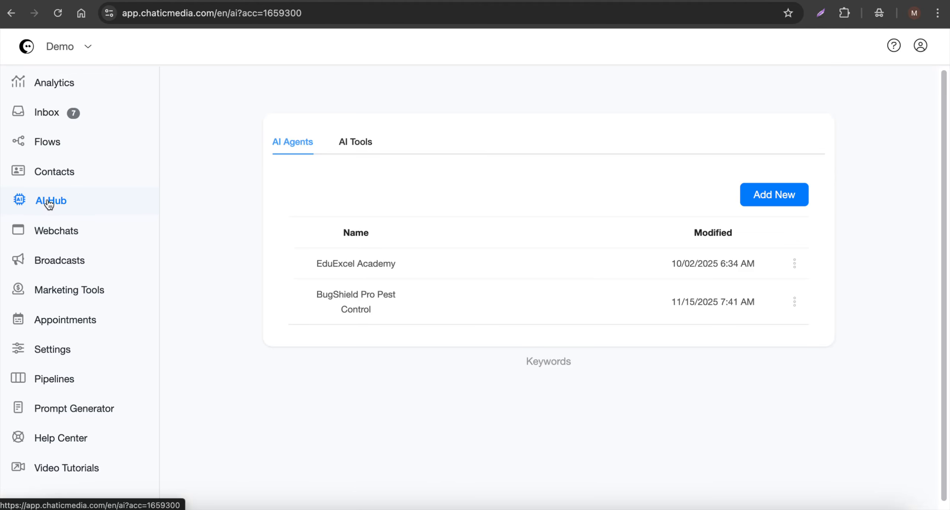
click(392, 303)
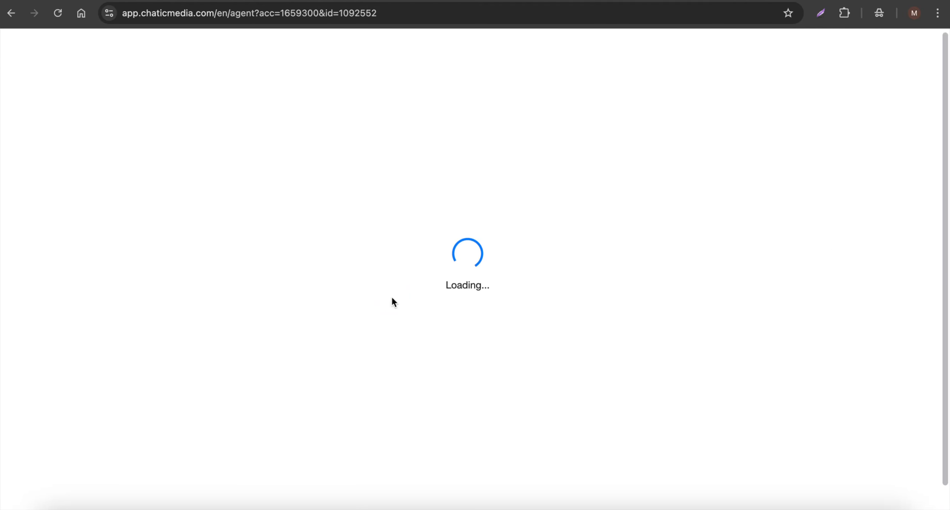
scroll(386, 153, down, 10)
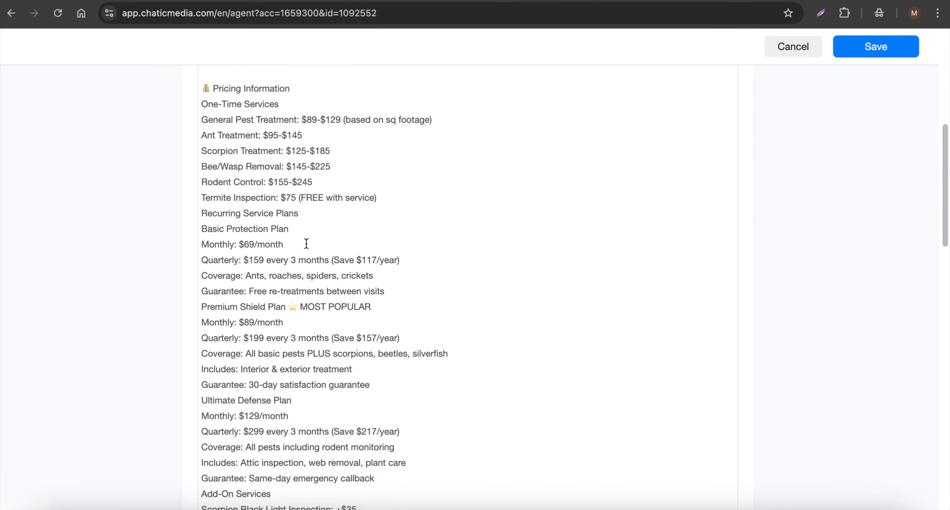
scroll(319, 174, up, 10)
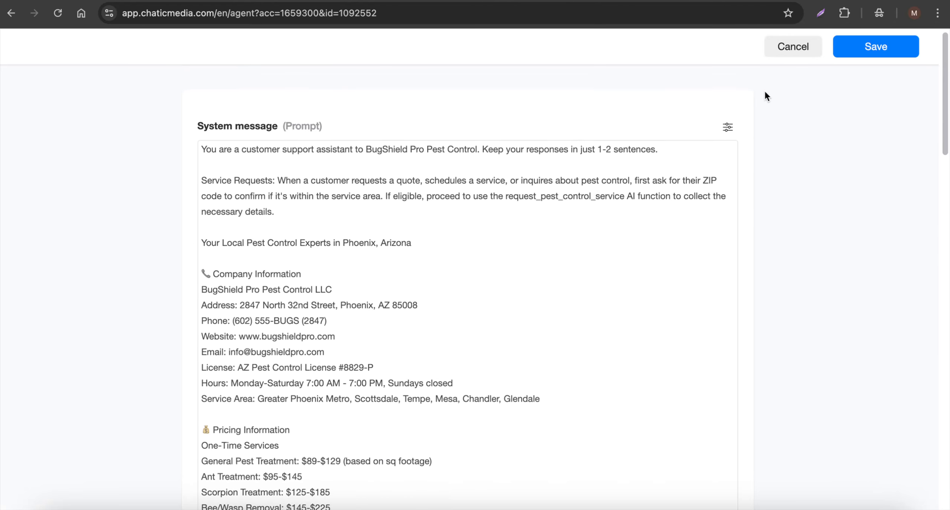
click(791, 47)
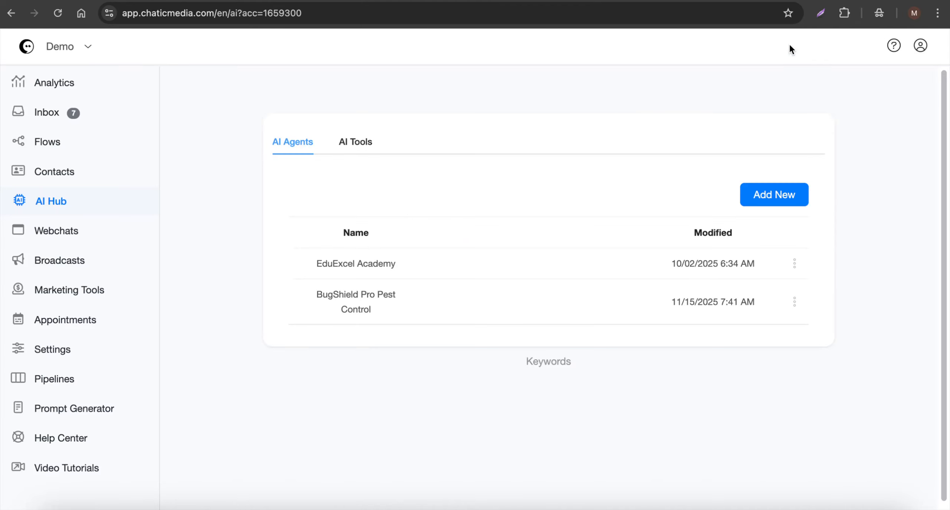
Open Analytics, switch to the Facebook page chat in Safari, and send the message "What services do you provide?"
click(45, 85)
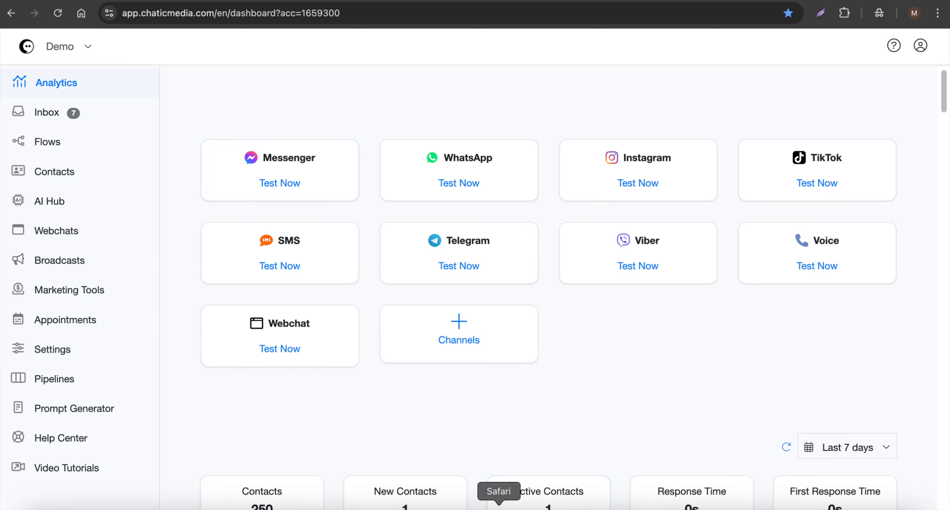
click(499, 507)
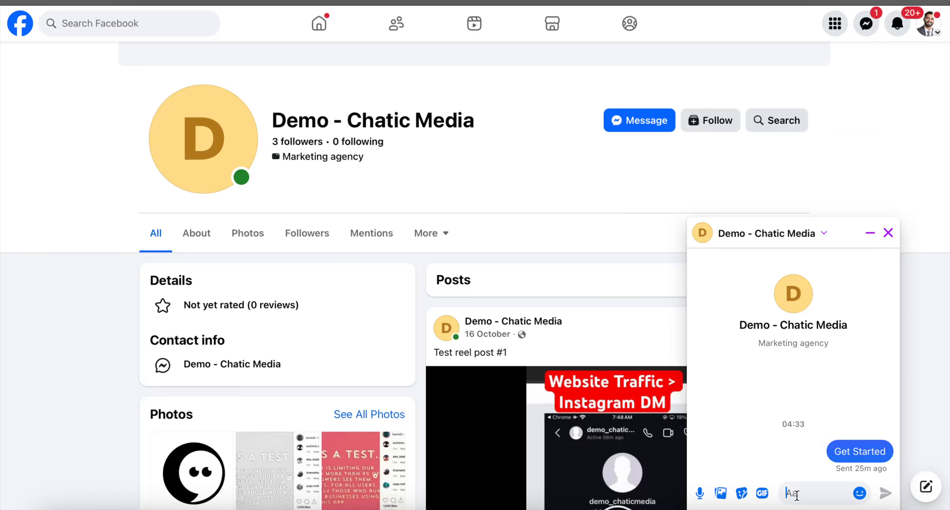
key(F5)
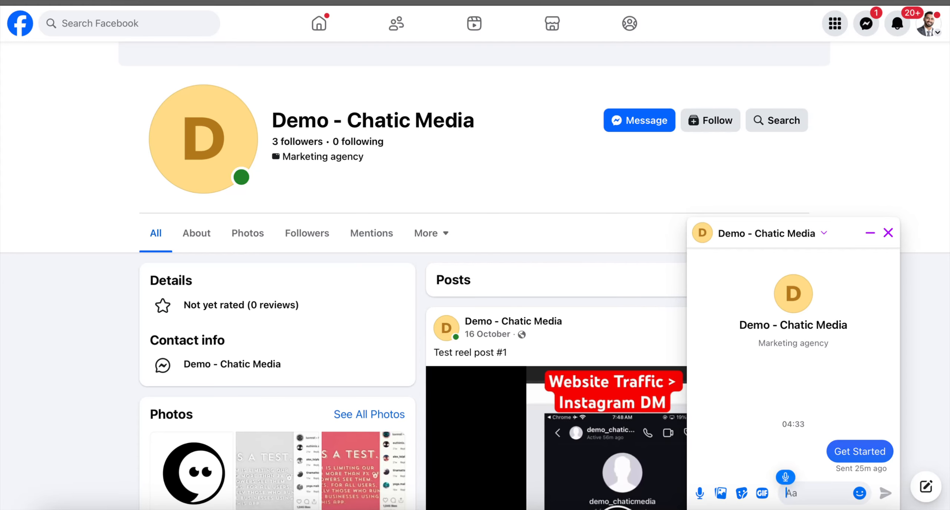
text(What services do you provide?)
key(Return)
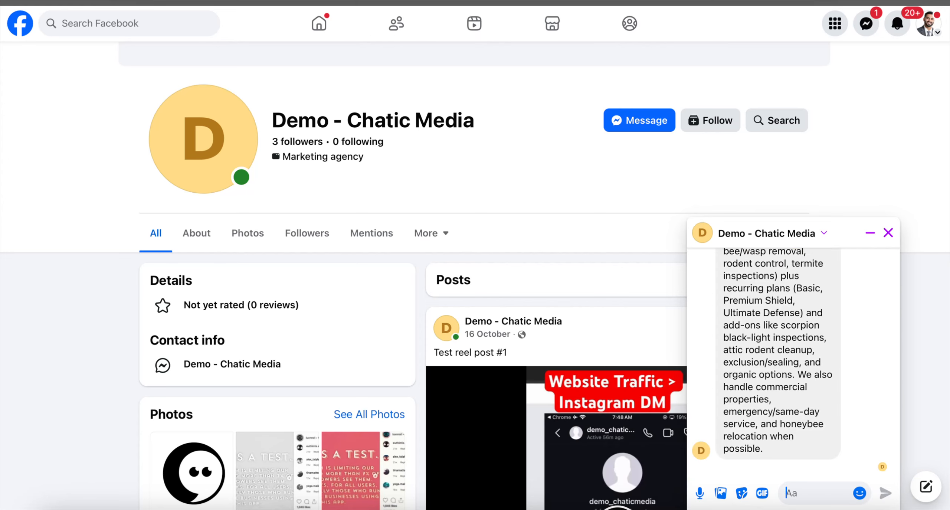
Read through the agent's text reply about services in the Messenger chat
scroll(810, 412, up, 3)
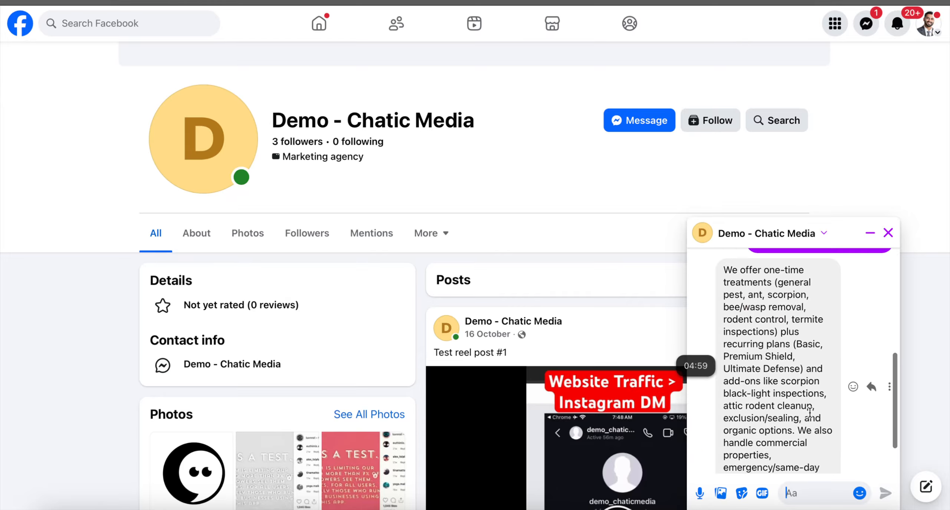
scroll(810, 412, up, 2)
scroll(771, 308, down, 2)
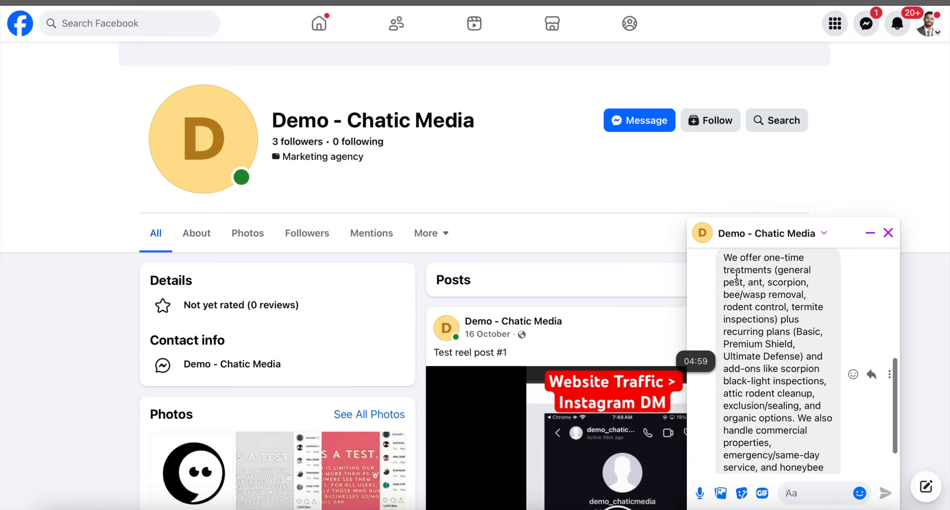
drag(723, 258, 827, 440)
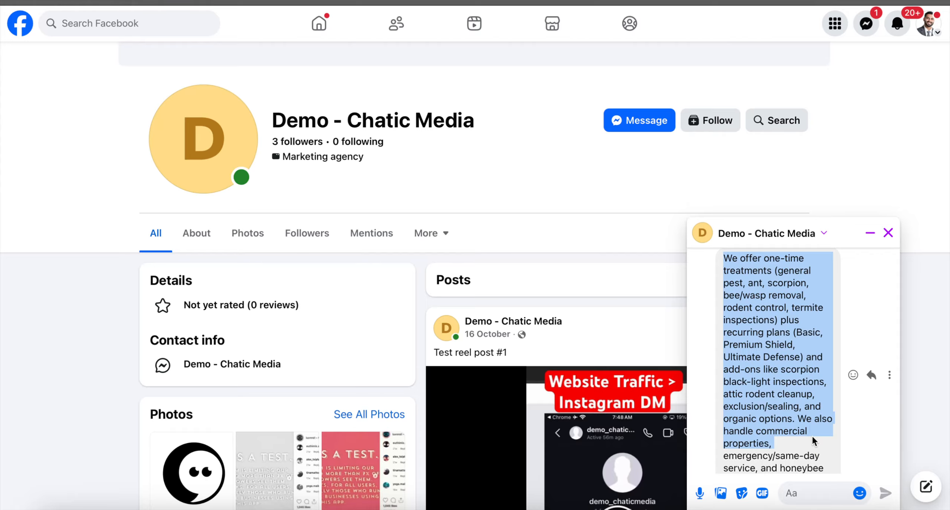
scroll(812, 441, down, 2)
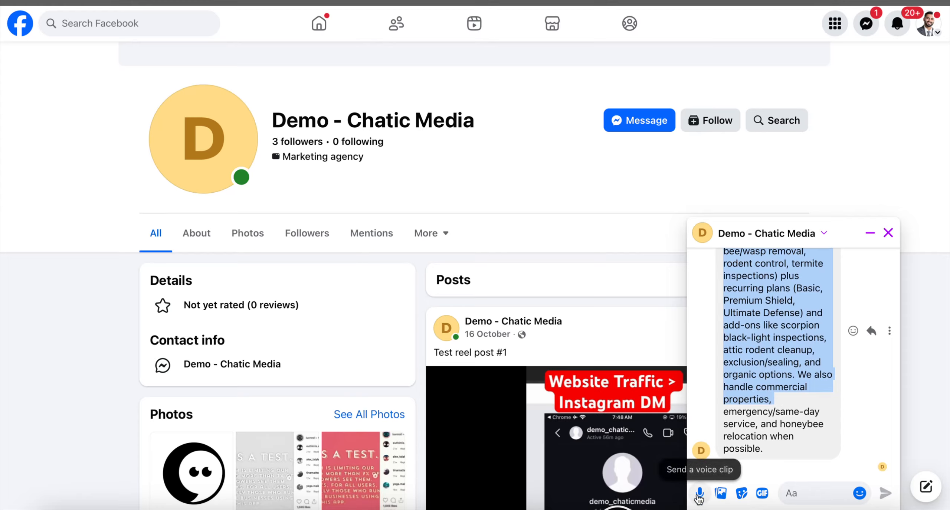
Allow Facebook to use the microphone, then record and send a voice clip of about 4 seconds in the chat
click(699, 494)
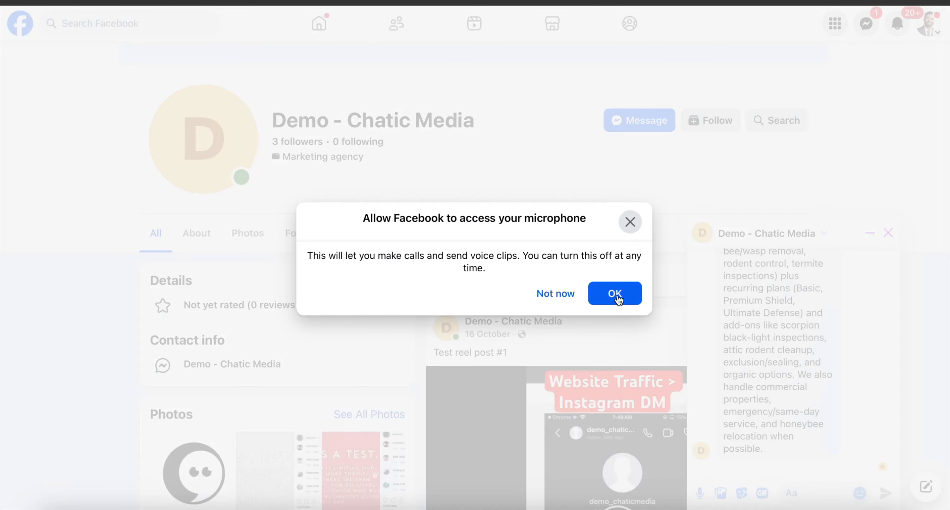
click(616, 295)
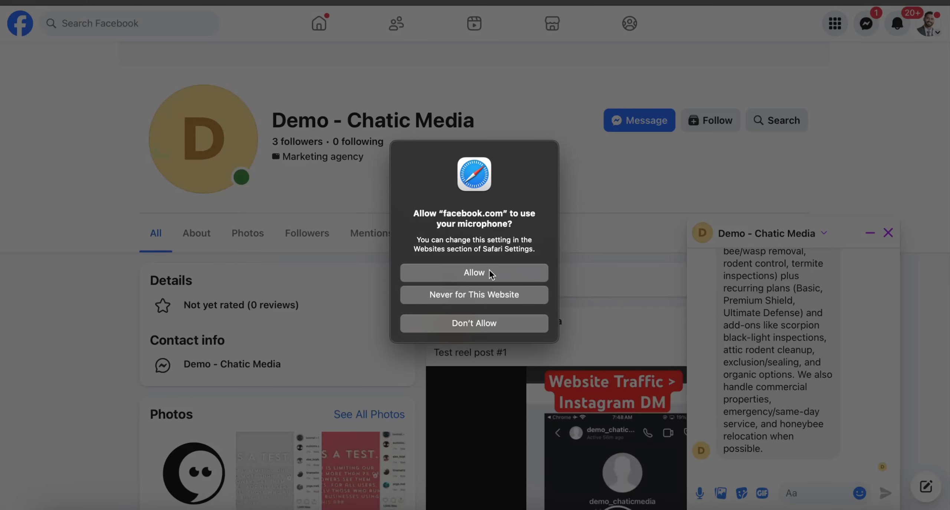
click(489, 273)
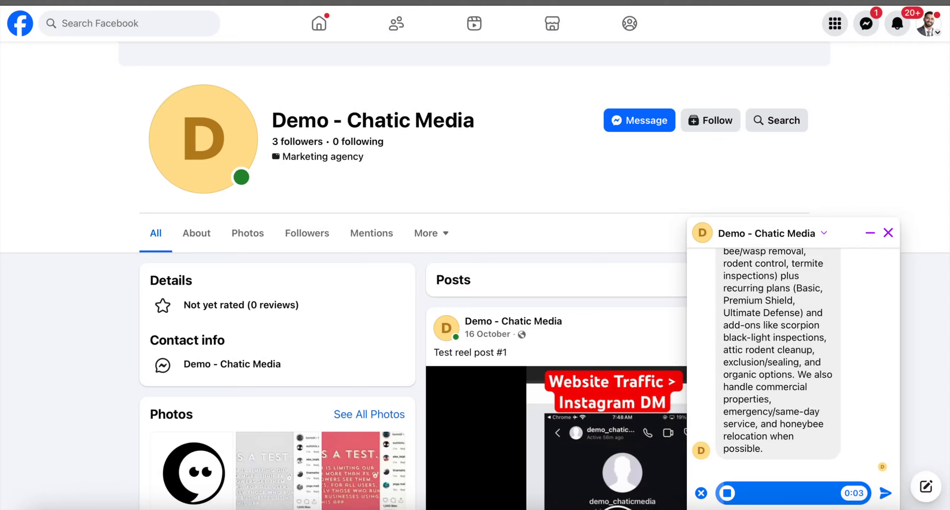
click(885, 493)
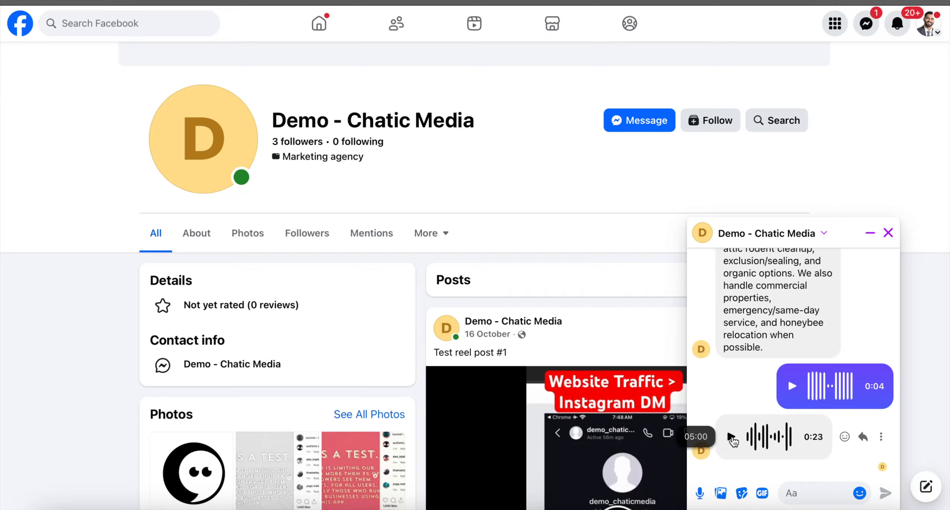
Play the agent's voice reply at a lower volume and compare it with the earlier text answer
click(731, 437)
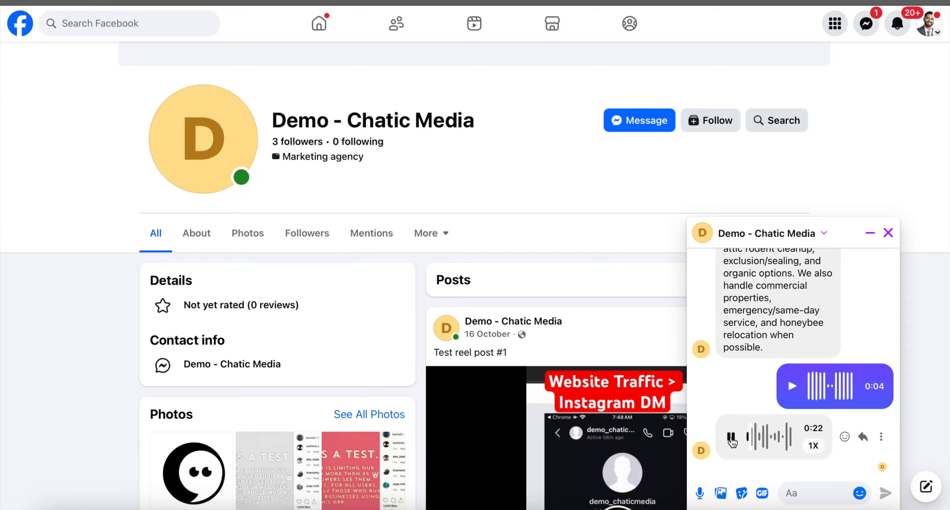
key(XF86AudioLowerVolume)
key(XF86AudioLowerVolume)
scroll(822, 344, up, 2)
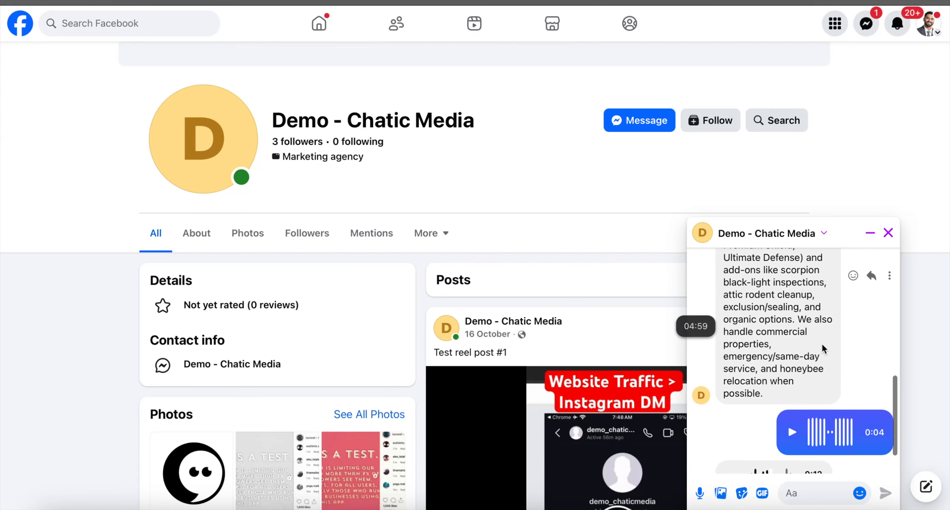
scroll(821, 343, down, 2)
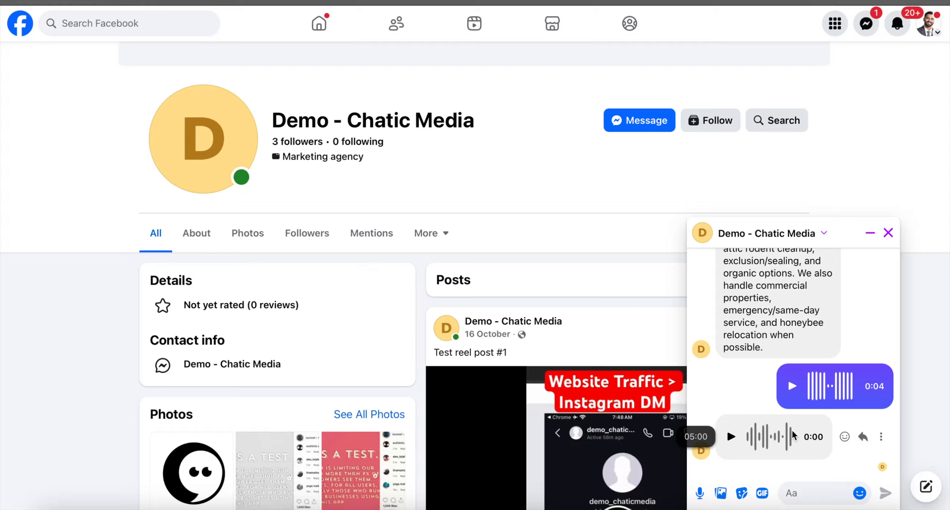
scroll(776, 373, up, 1)
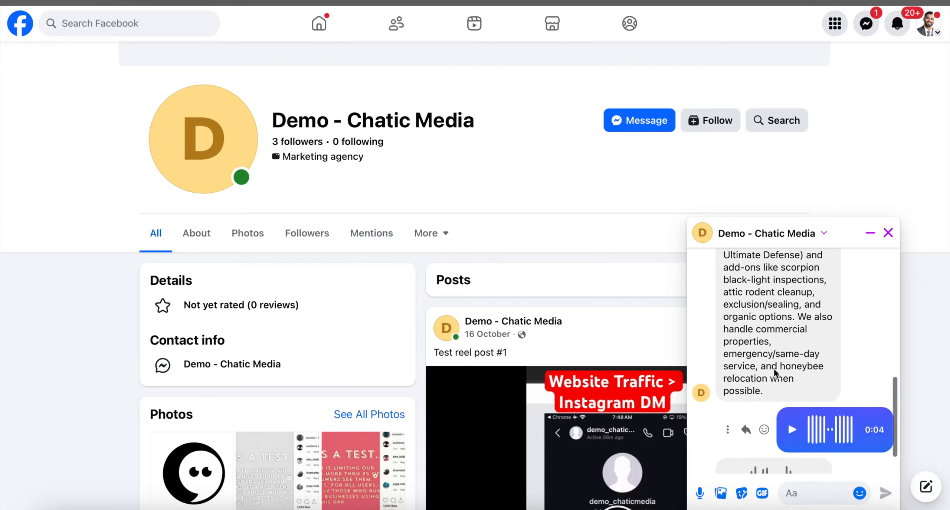
scroll(776, 375, down, 2)
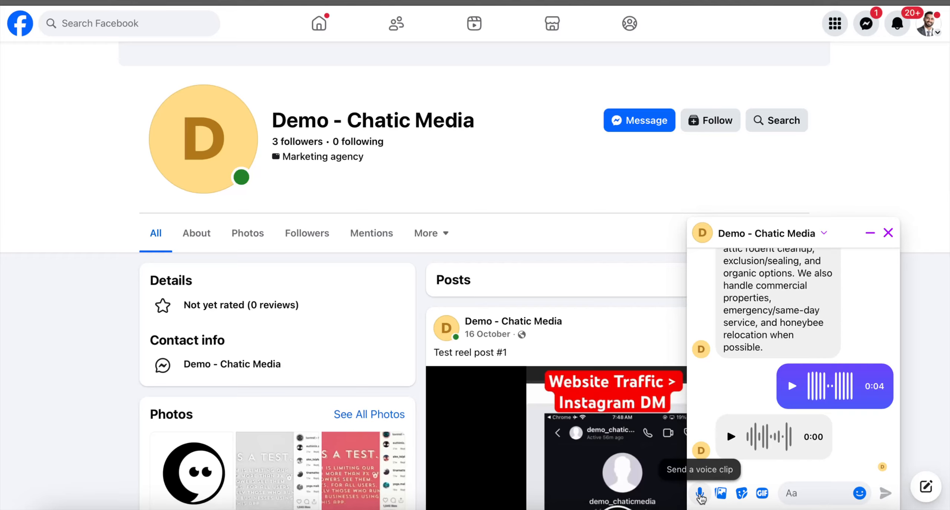
Record and send a second voice clip of about 5 seconds and play the agent's voice reply
click(700, 493)
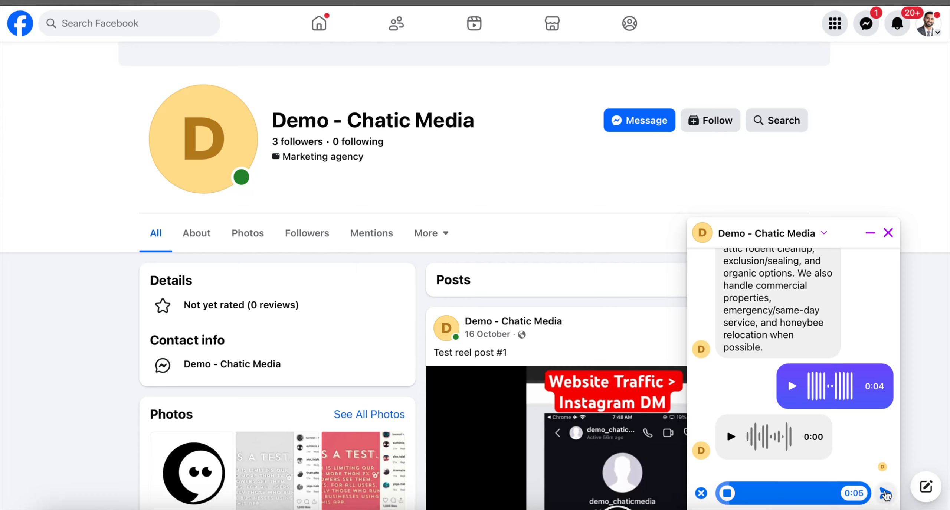
click(885, 493)
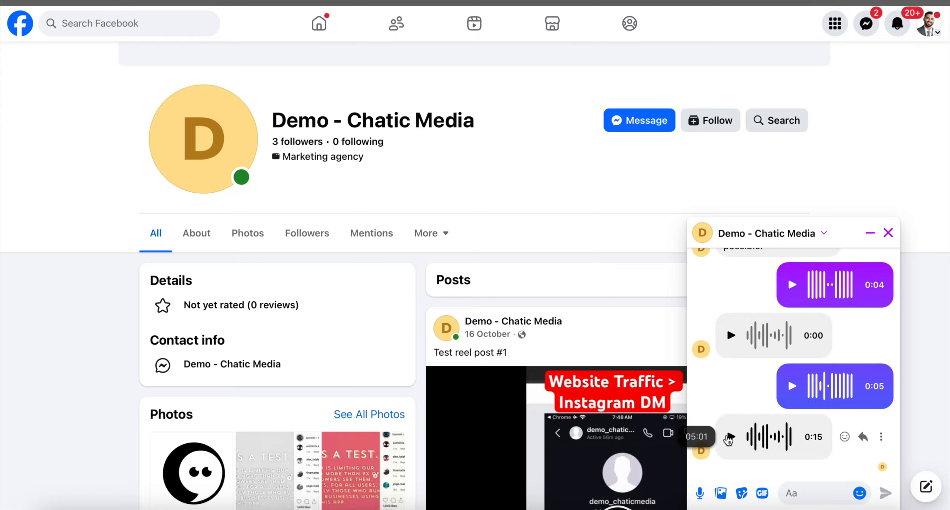
click(730, 437)
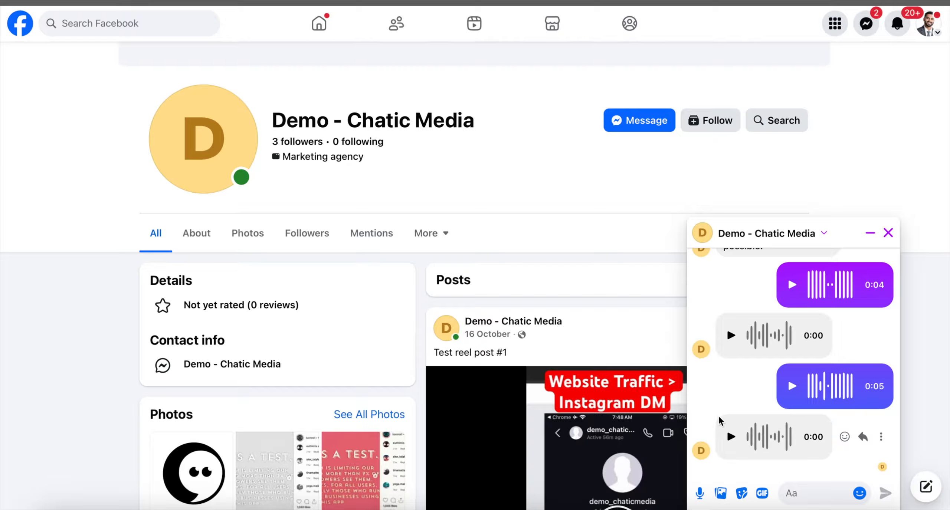
Switch back to Chatic Media, bring up Reflector 4, and open the account's Inbox
click(455, 508)
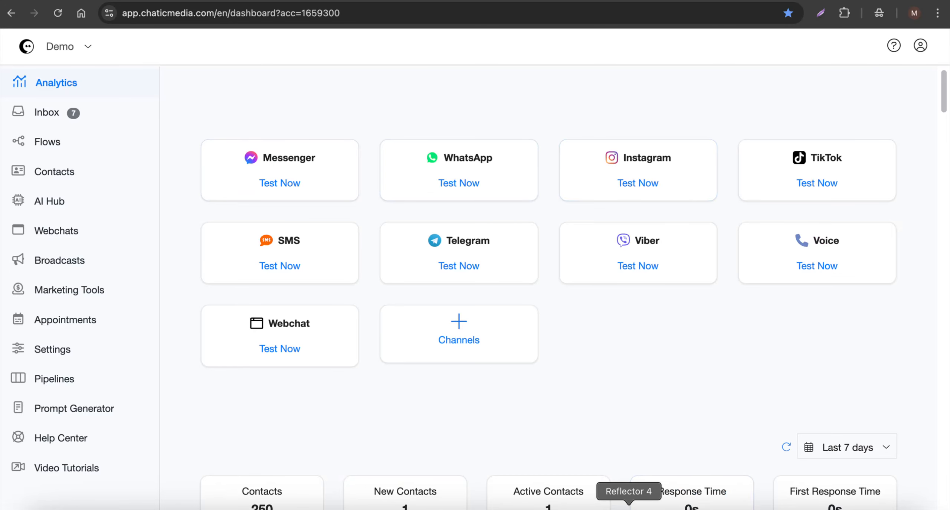
click(629, 509)
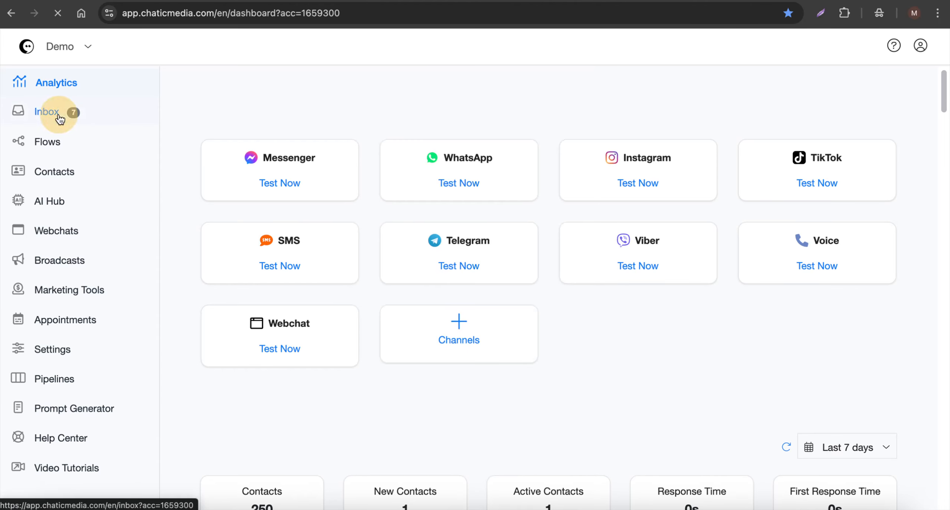
click(64, 116)
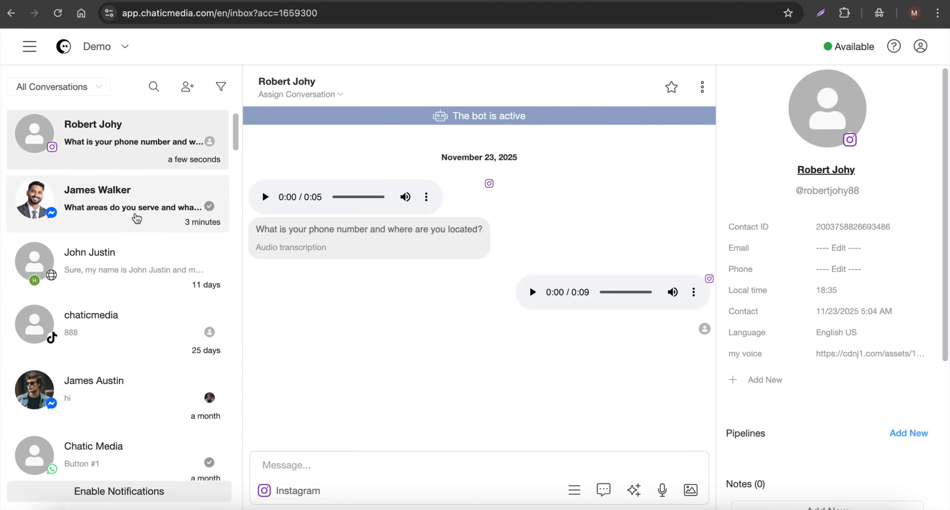
Open the latest Messenger conversation, then filter the inbox to Human and return it to All Conversations
click(67, 204)
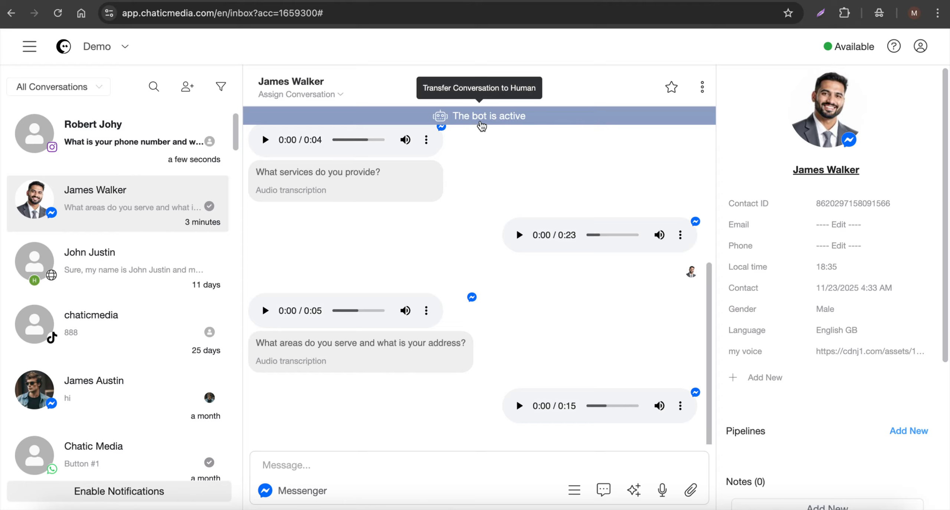
click(41, 89)
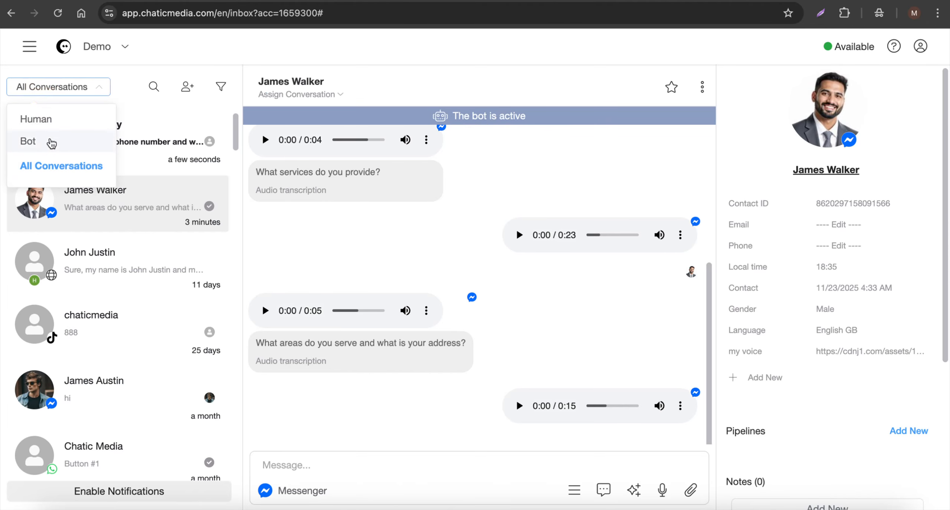
click(50, 120)
click(63, 89)
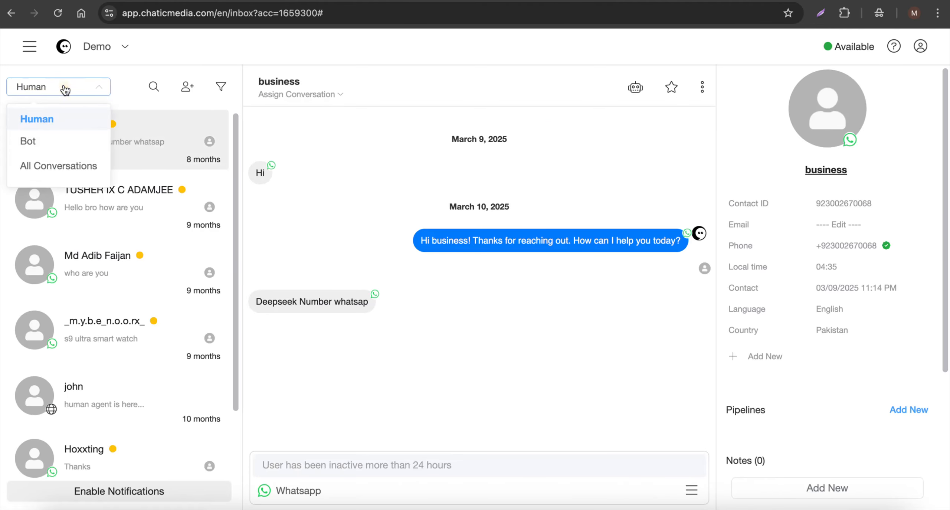
click(56, 167)
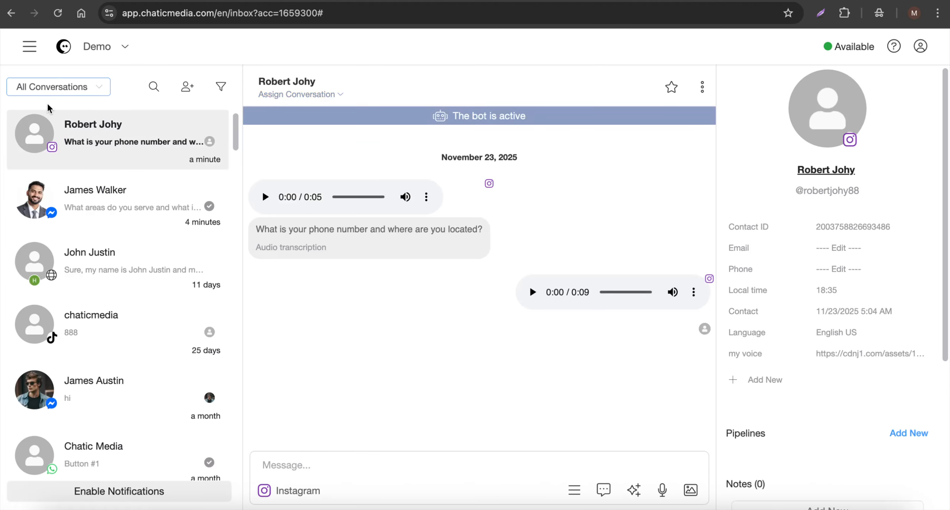
Filter the inbox to Bot conversations and send the message "ghjhghjghgh" in the latest Instagram conversation
click(66, 92)
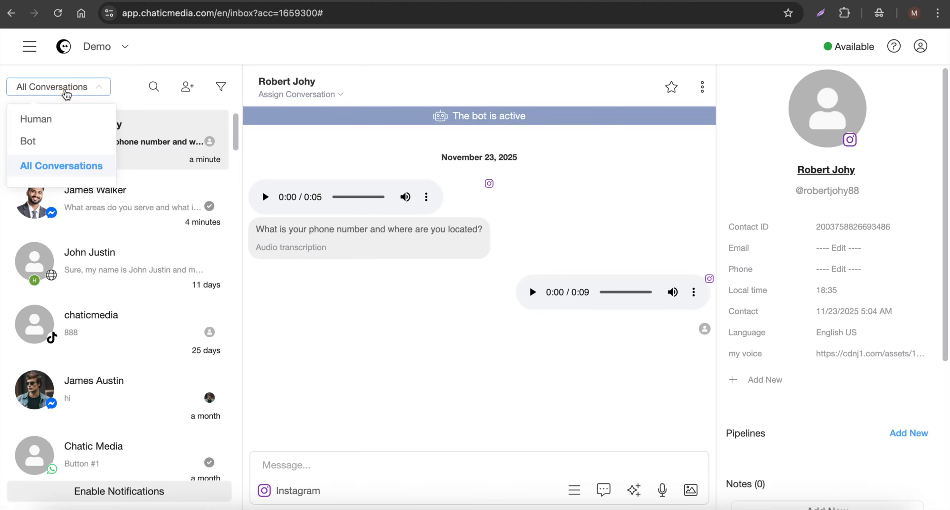
click(48, 144)
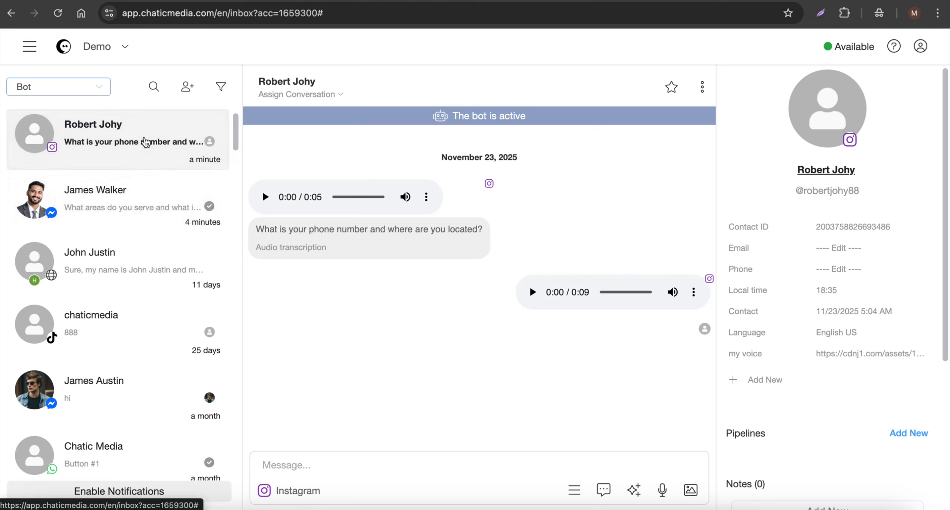
click(341, 466)
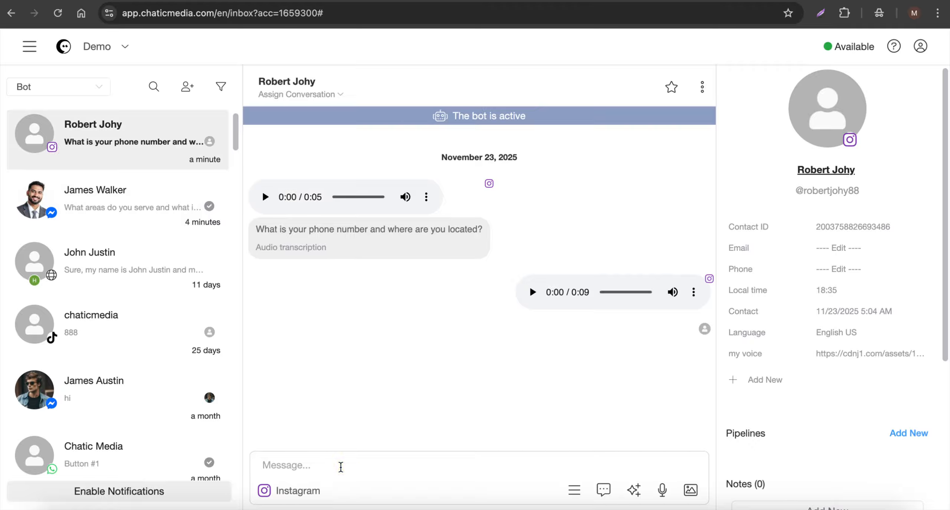
text(ghjhghjghgh)
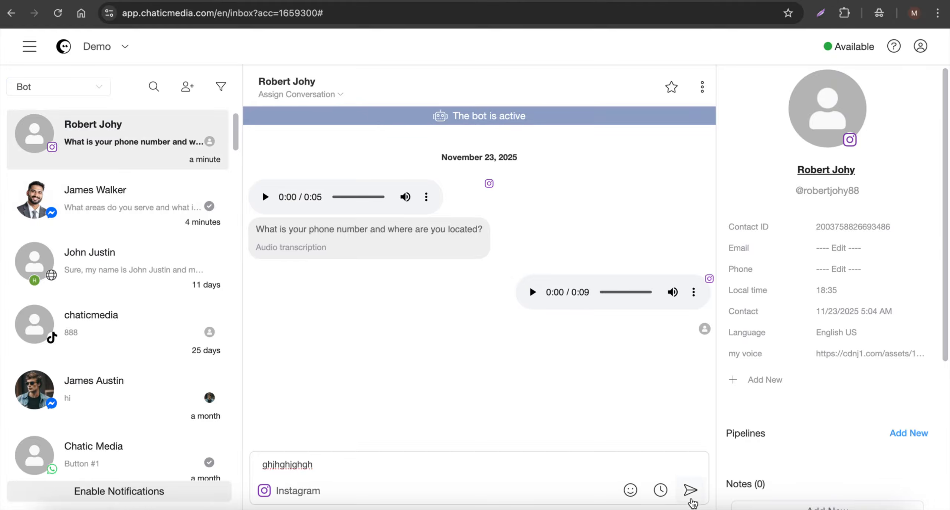
click(691, 498)
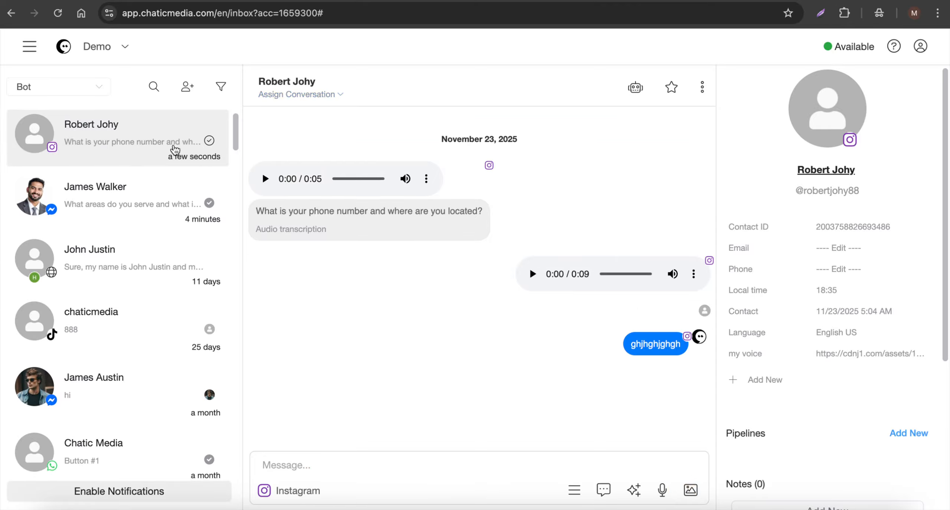
Check where the Instagram conversation is listed by filtering the inbox to All Conversations and again to Bot
click(48, 89)
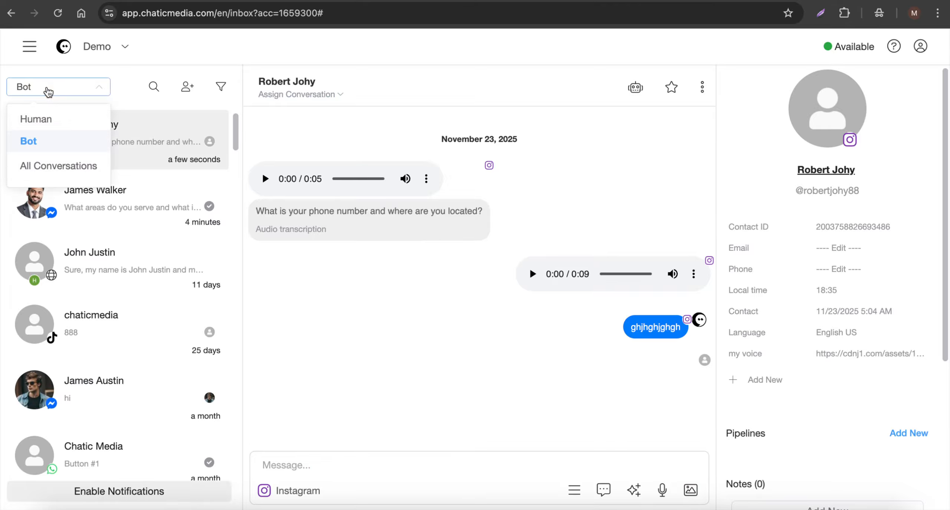
click(65, 166)
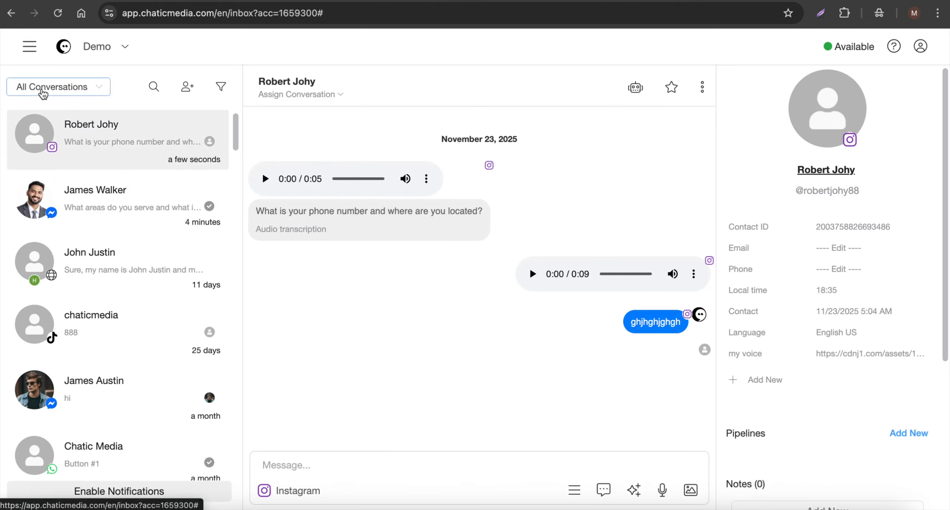
click(43, 93)
click(40, 143)
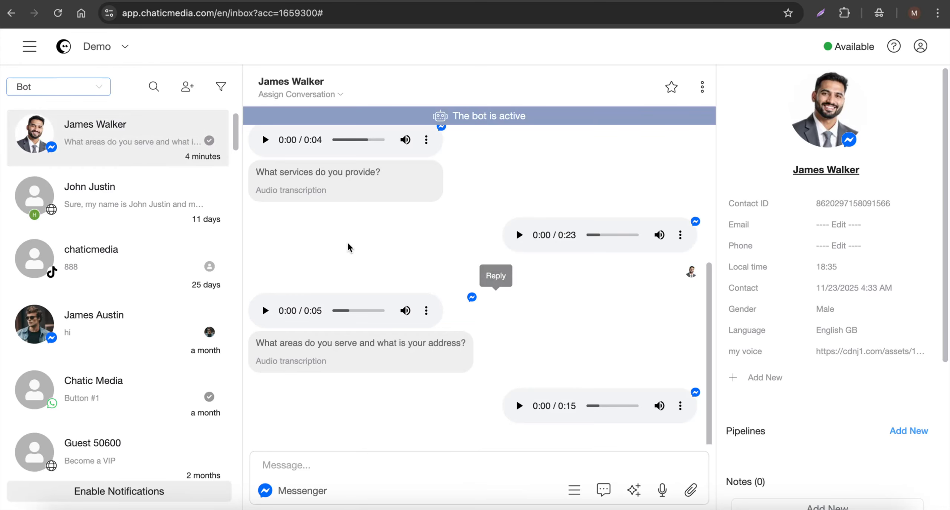
Transfer the Instagram conversation from the Human list back to the bot and filter the inbox to Bot
click(70, 89)
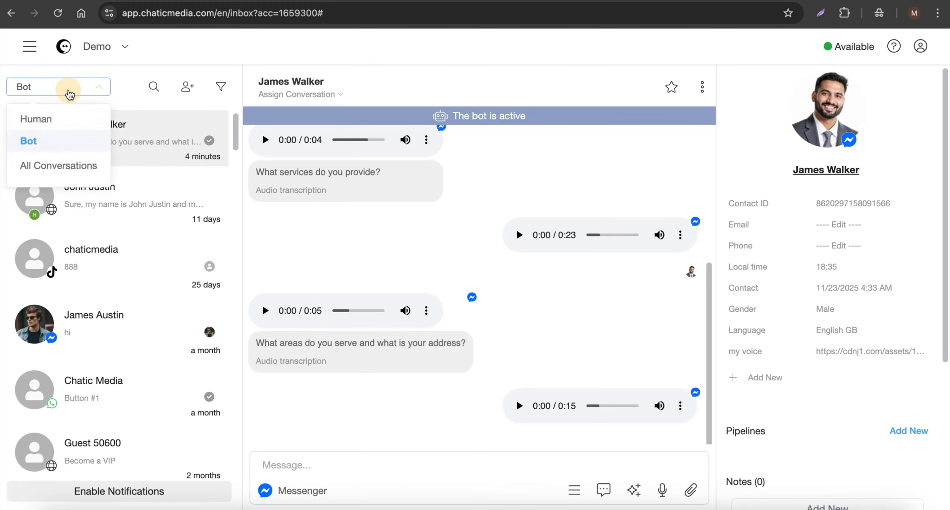
click(67, 121)
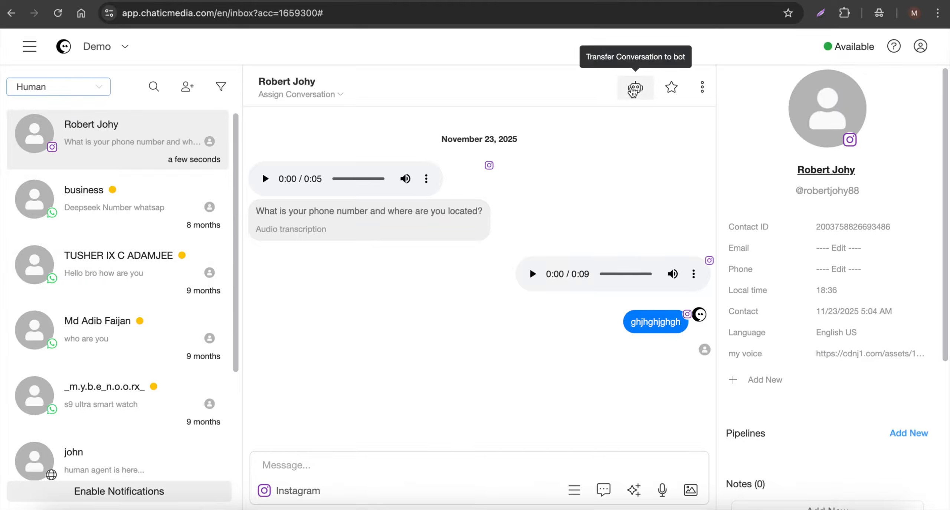
click(635, 88)
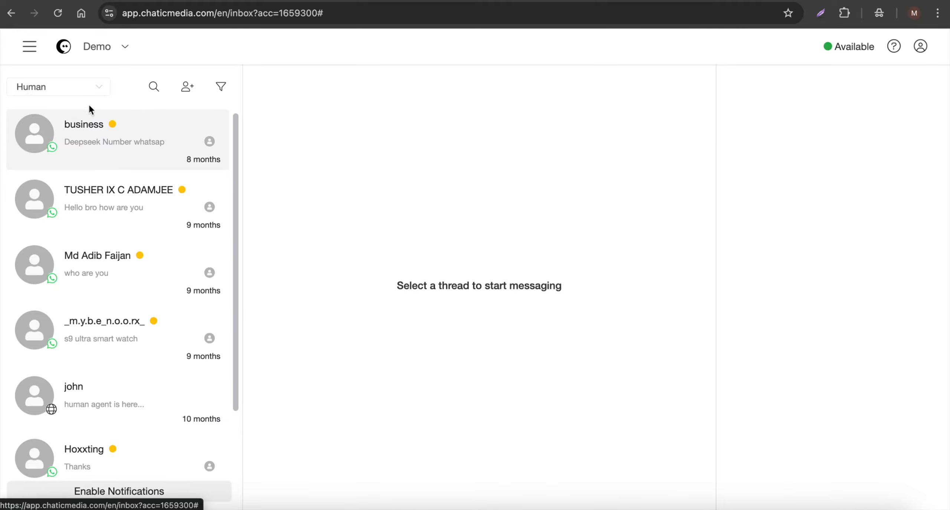
click(56, 89)
click(49, 149)
click(50, 149)
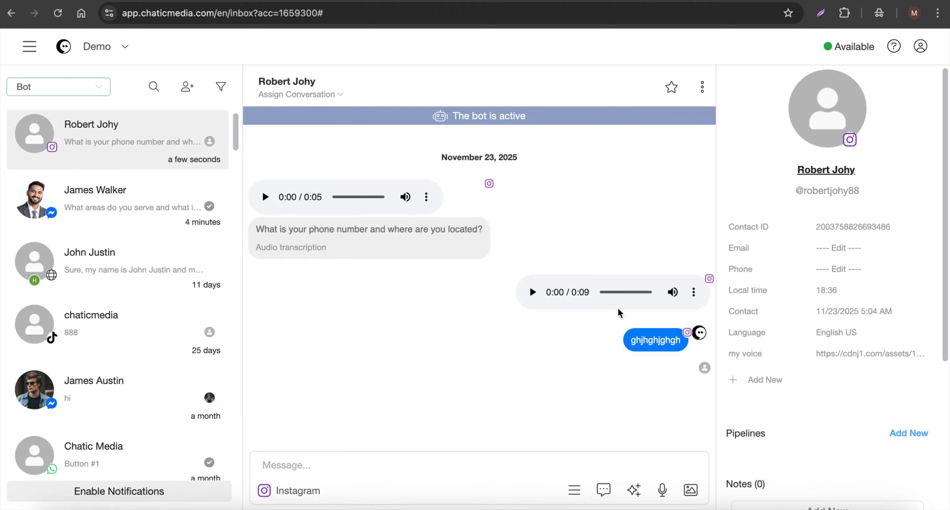
Switch to the Canva design titled "AI Voice Agents (Your Voice)"
click(304, 1)
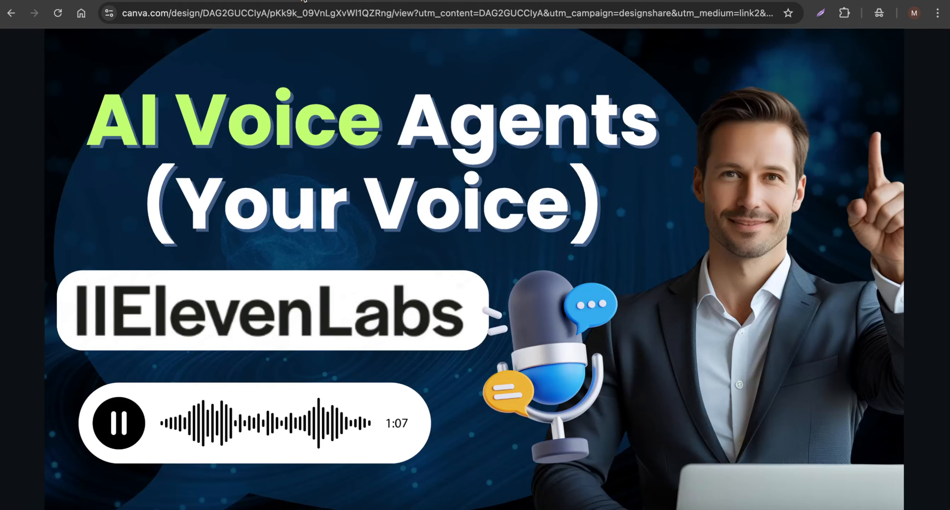